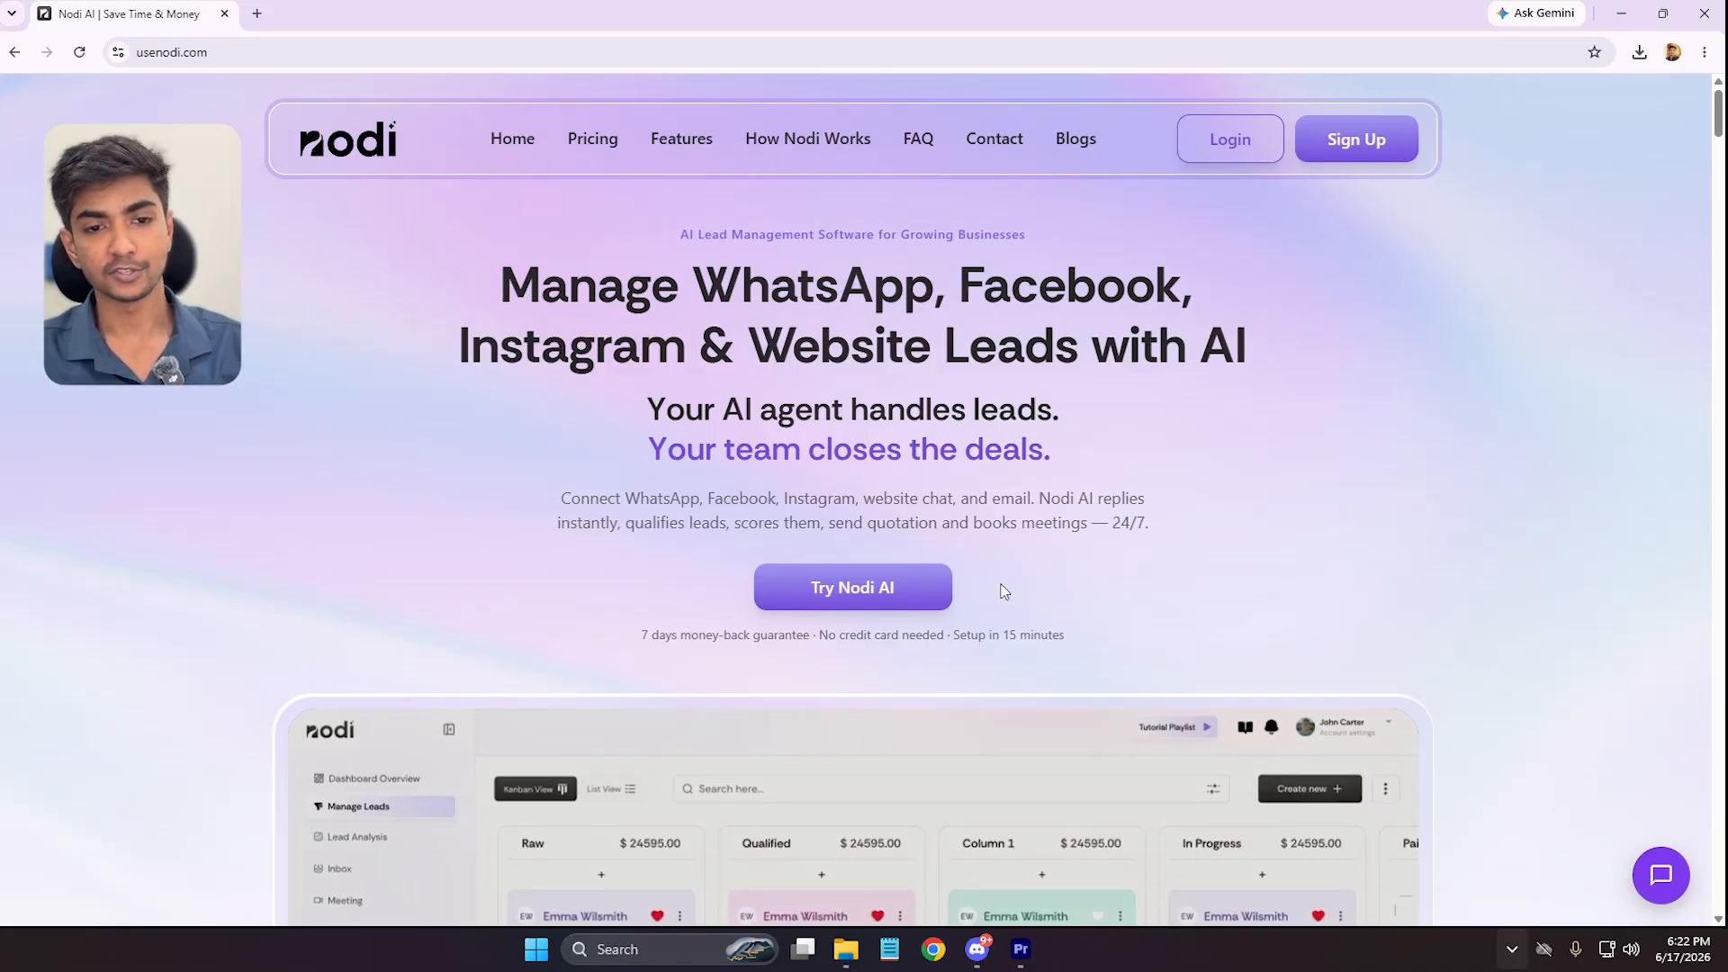
# - Start a new Nodi AI sign-up and enter the account's email address
pyautogui.click(325, 51)
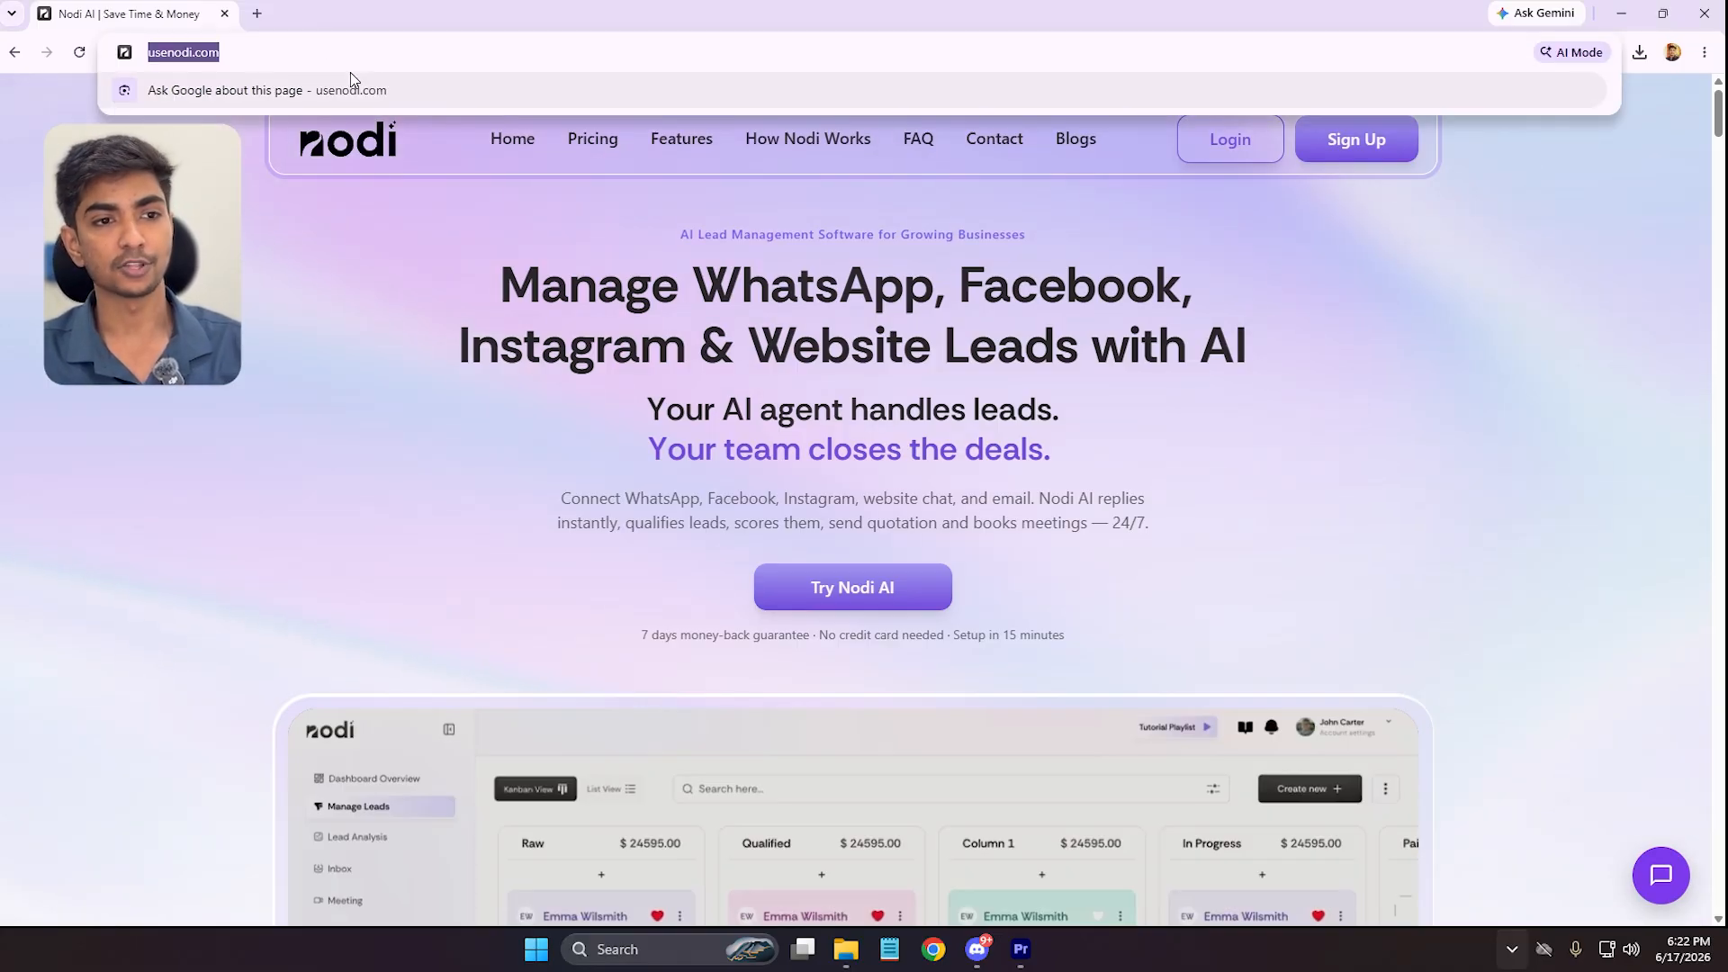
pyautogui.click(315, 242)
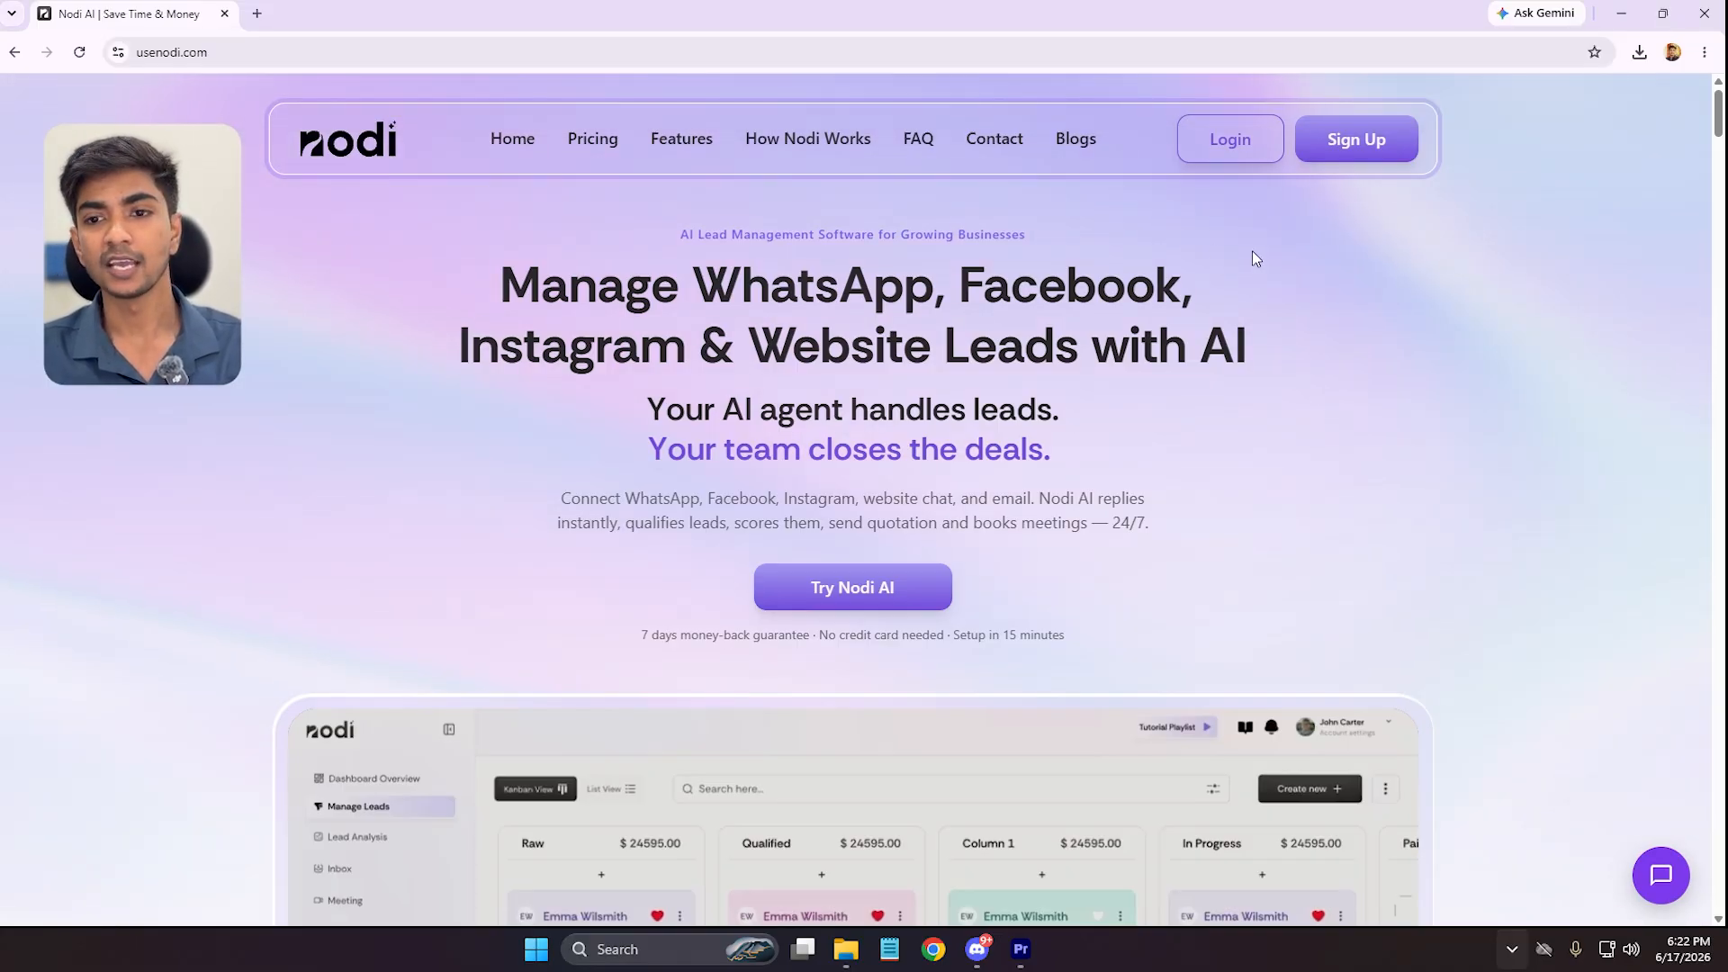
pyautogui.click(1356, 149)
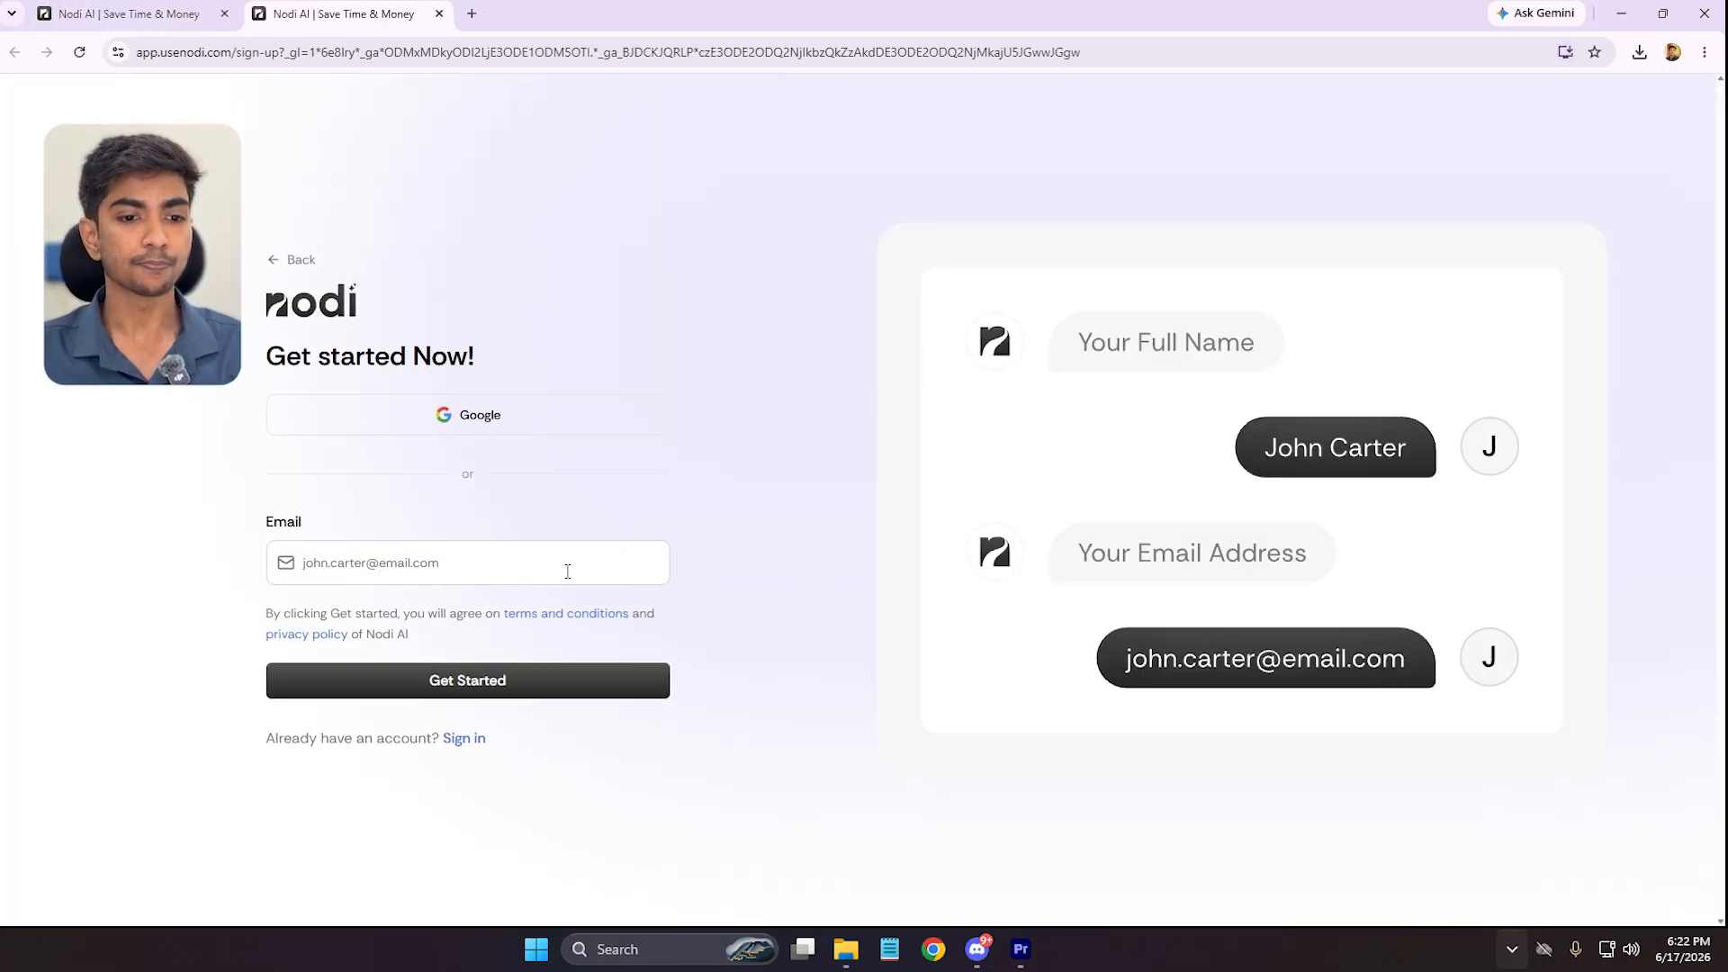
pyautogui.click(567, 572)
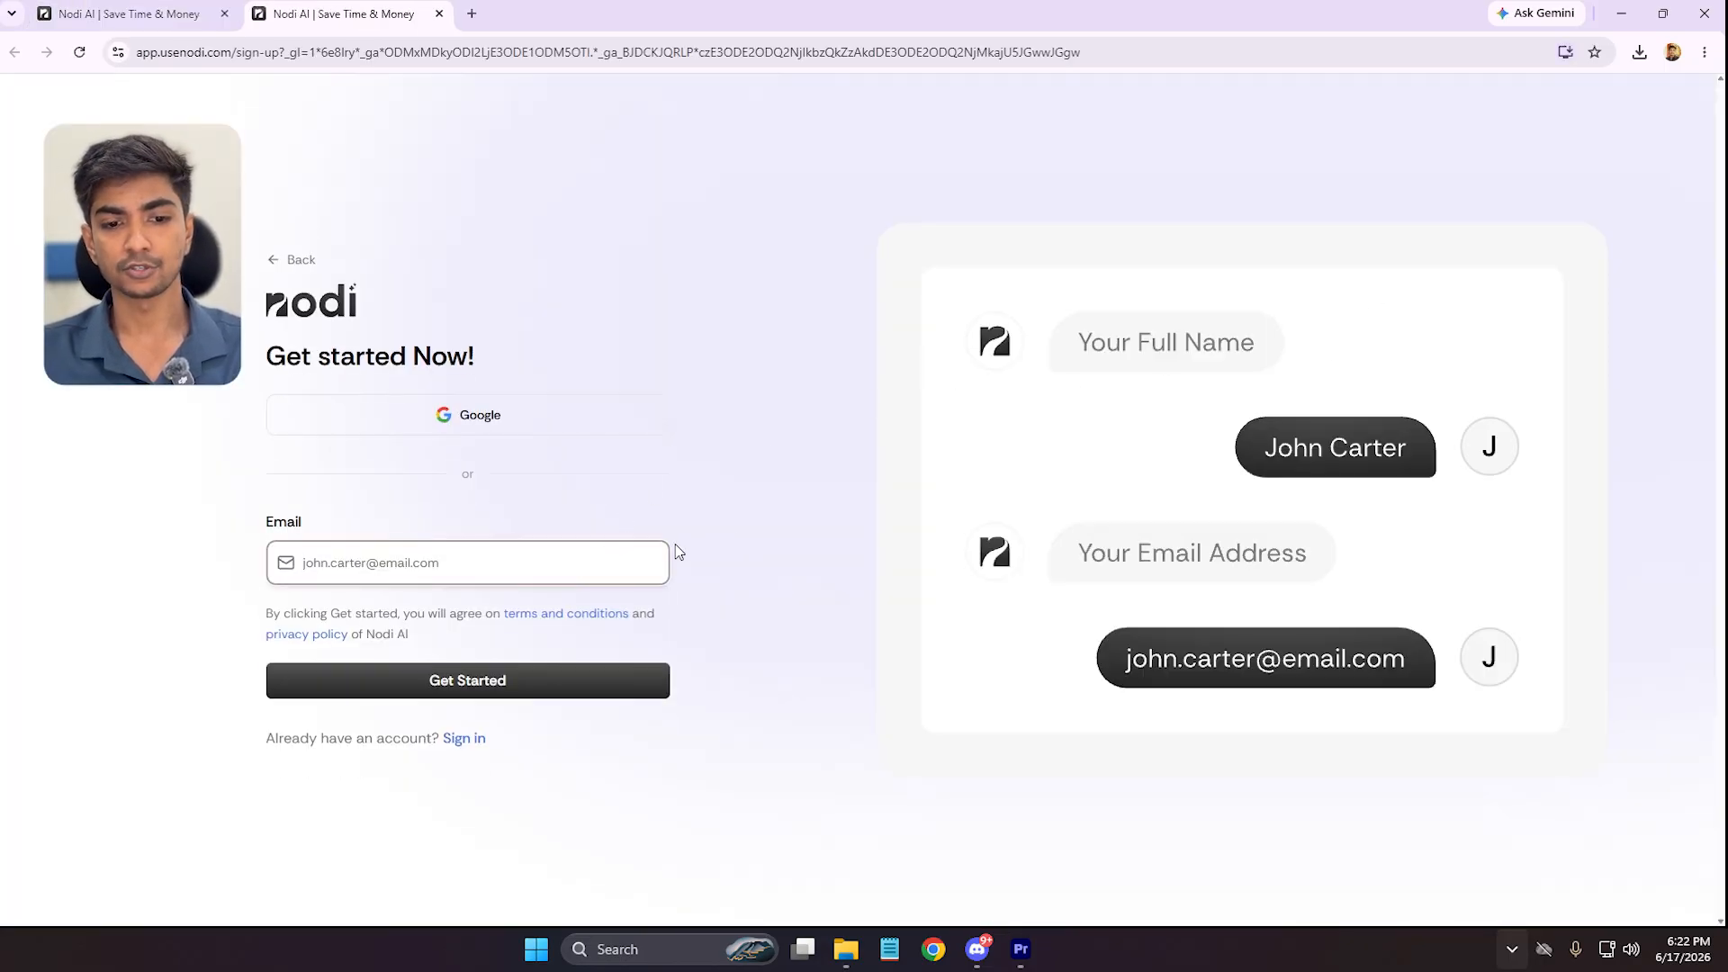
pyautogui.write('zo')
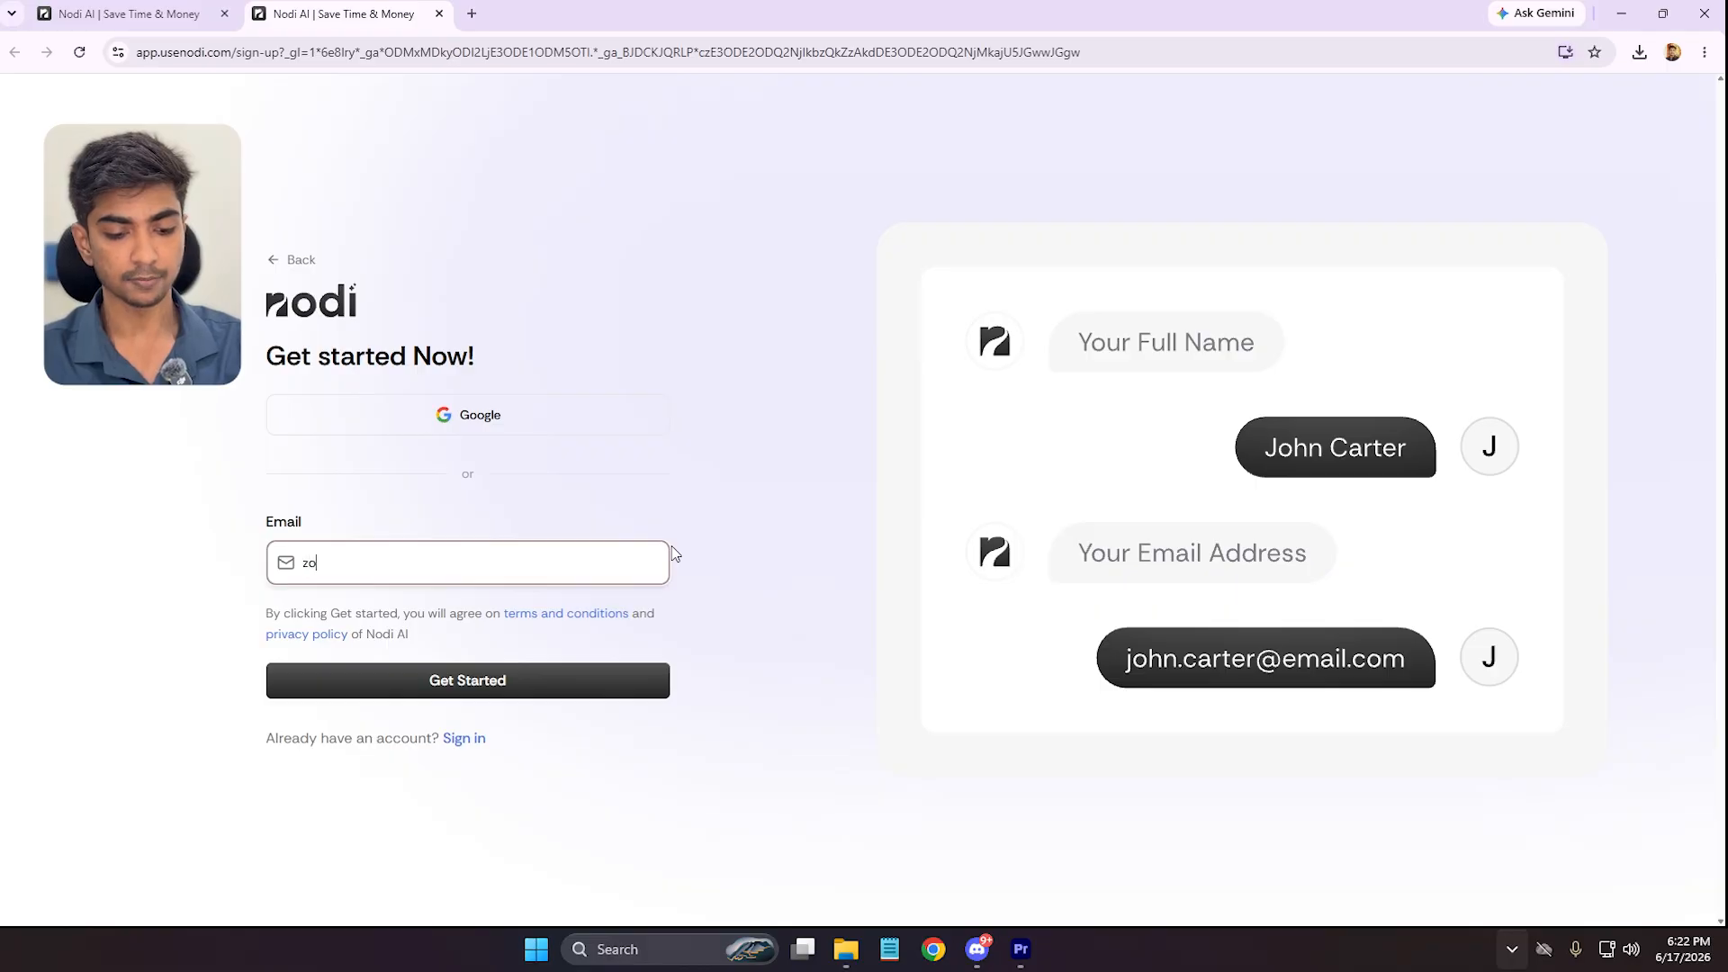
pyautogui.press('BackSpace')
pyautogui.write('z')
pyautogui.press('BackSpace')
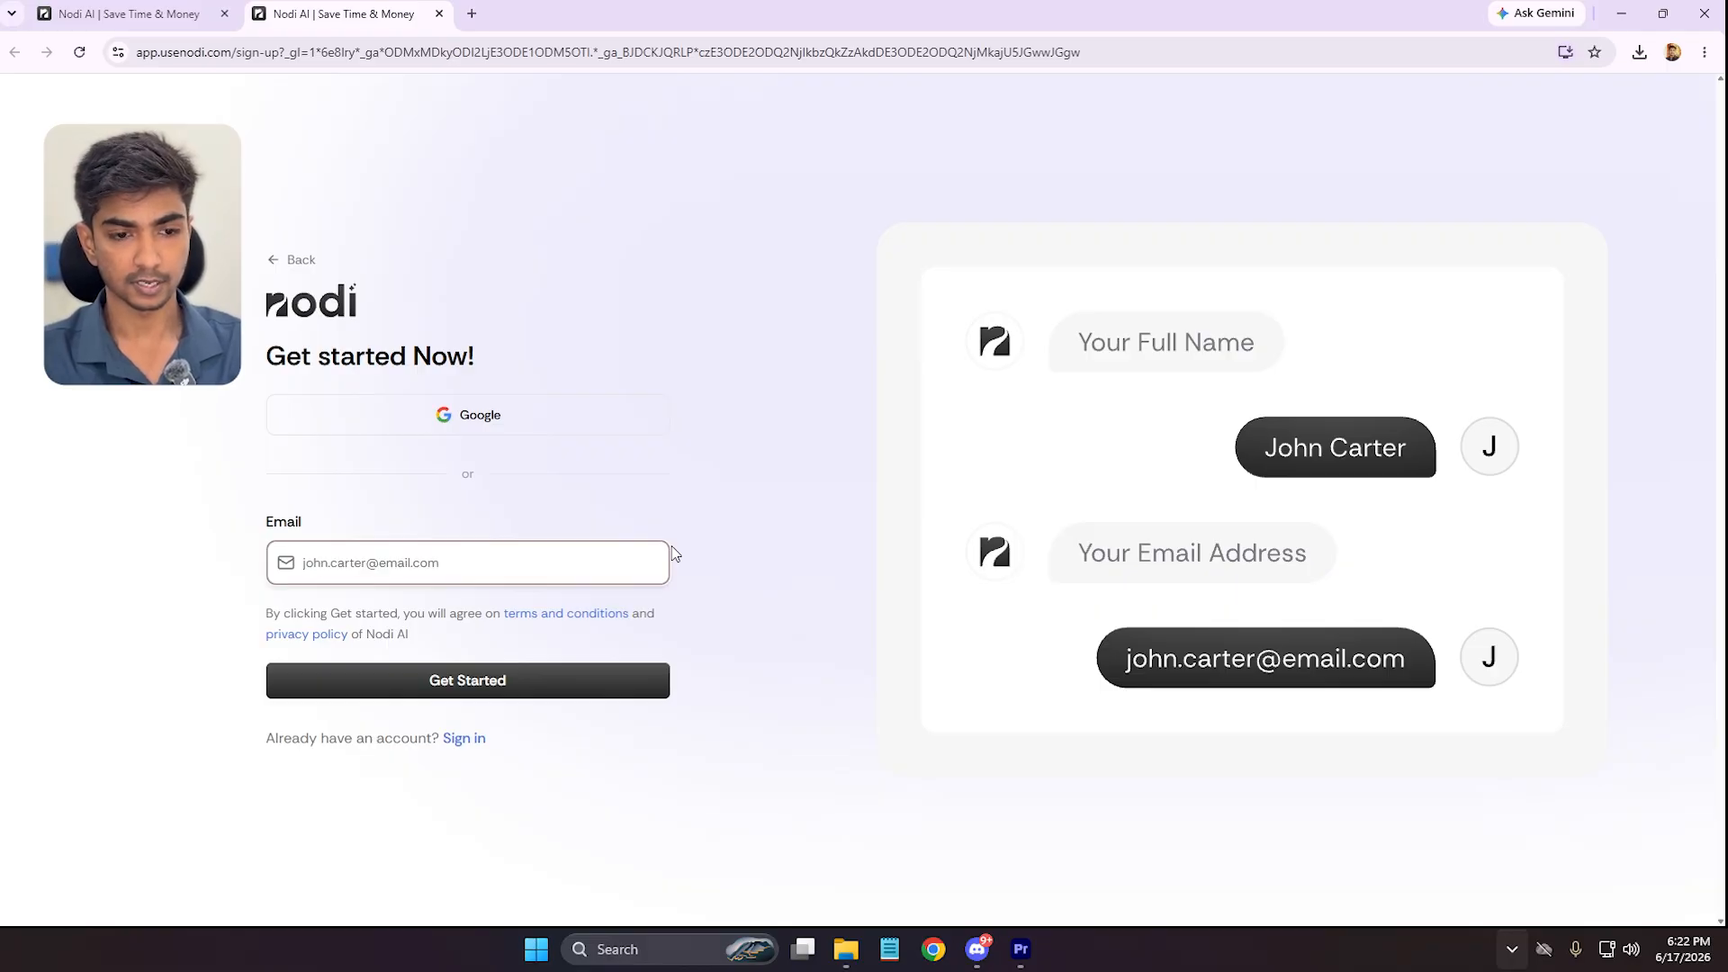
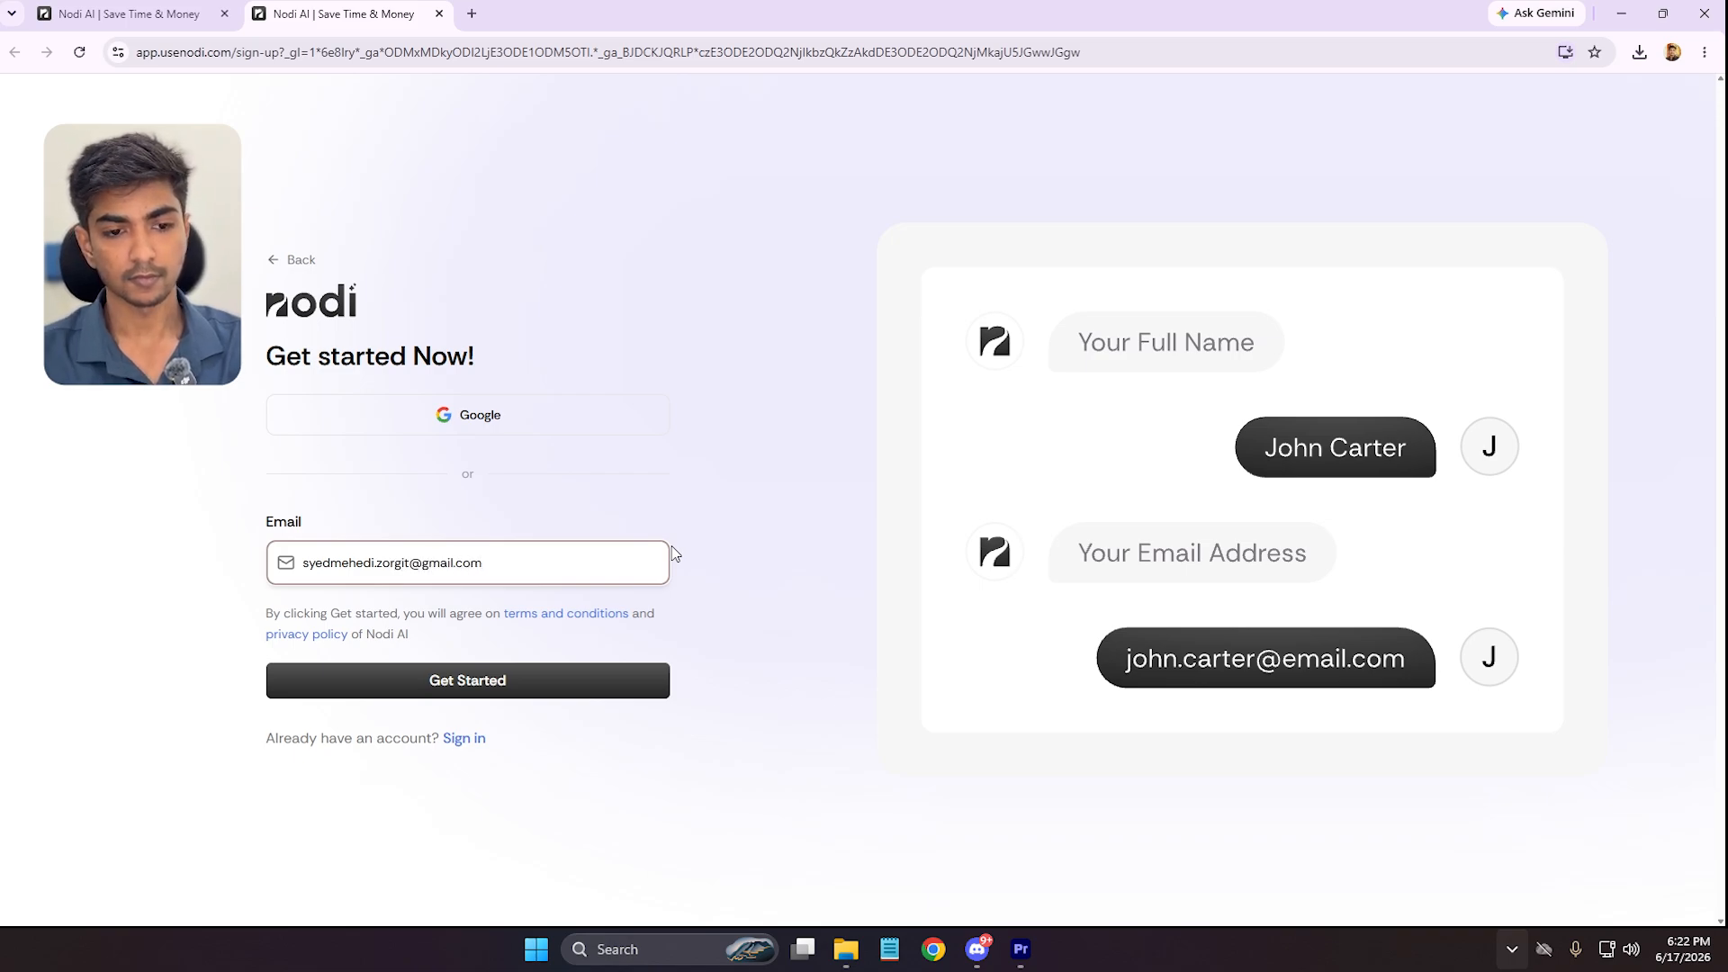
# - Submit the email and verify it with the emailed six-digit one-time code
pyautogui.click(541, 695)
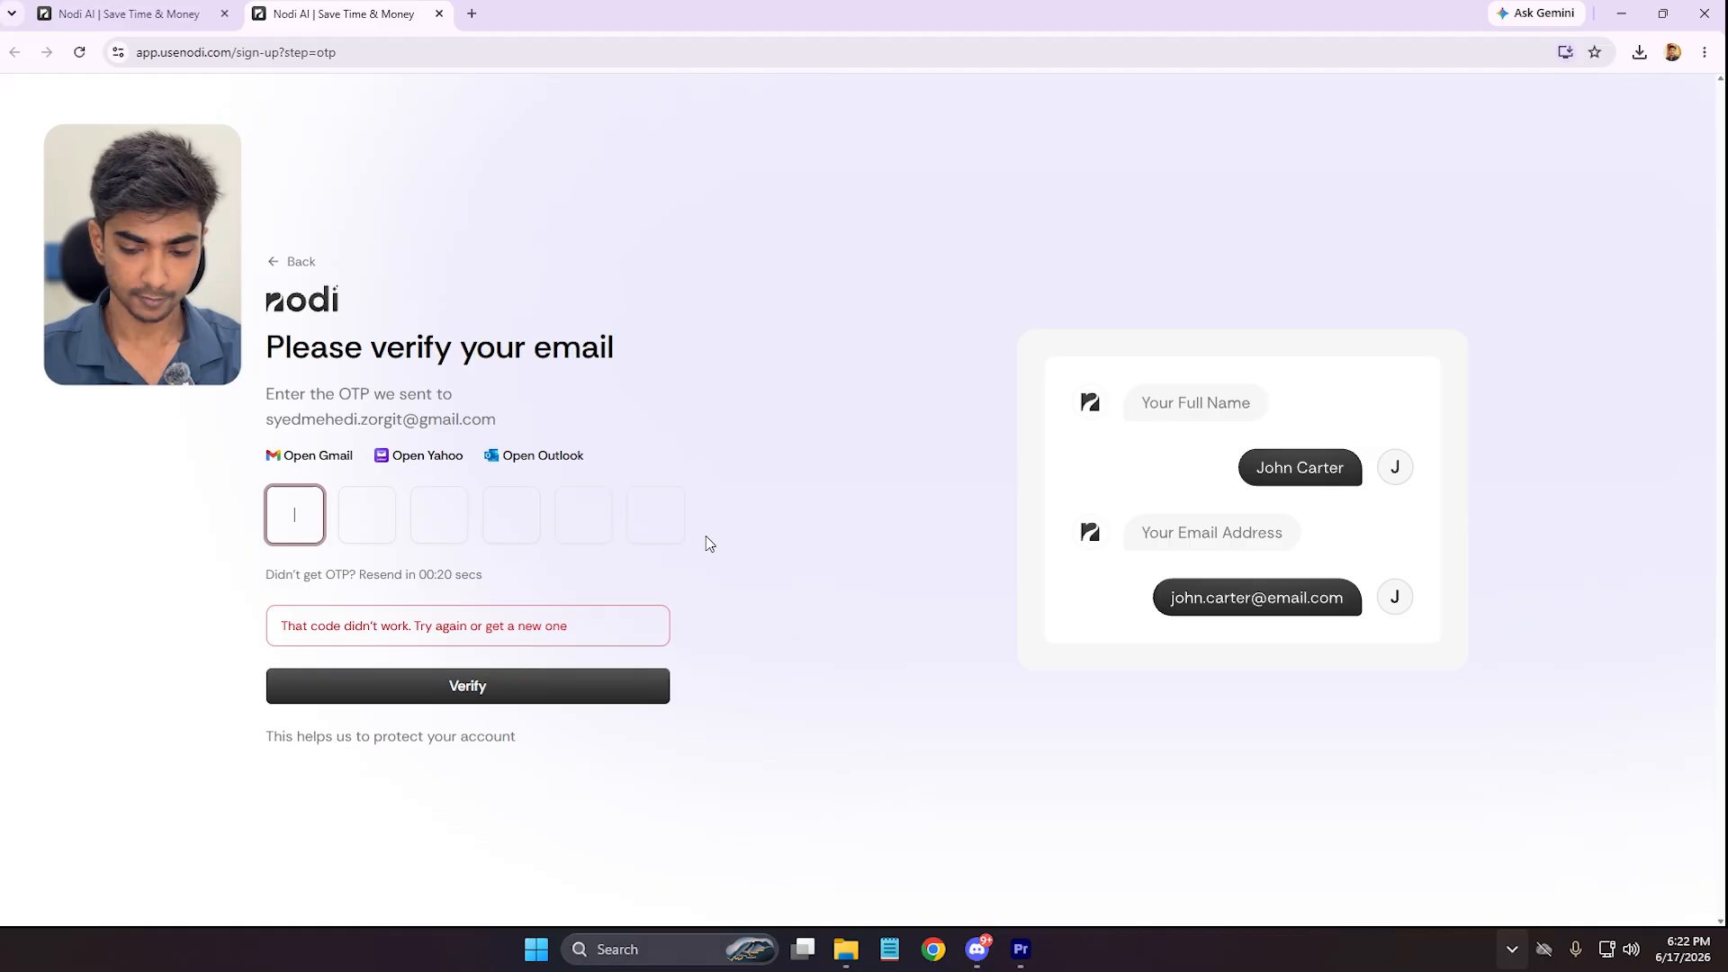
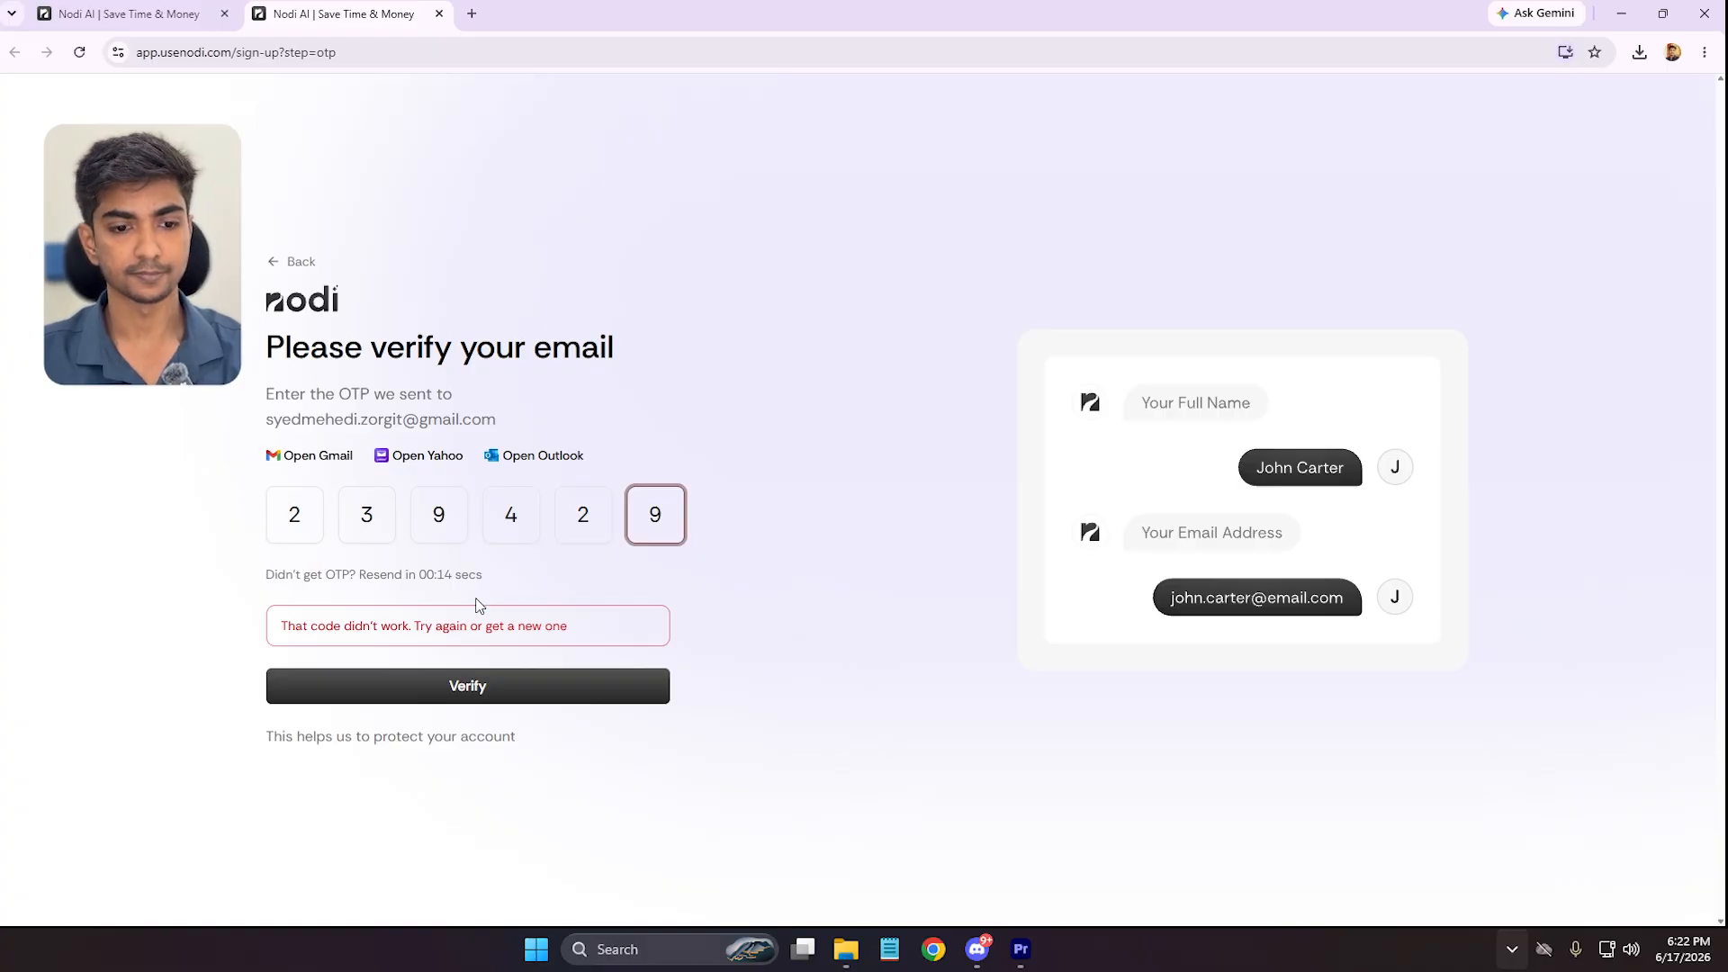
pyautogui.click(459, 691)
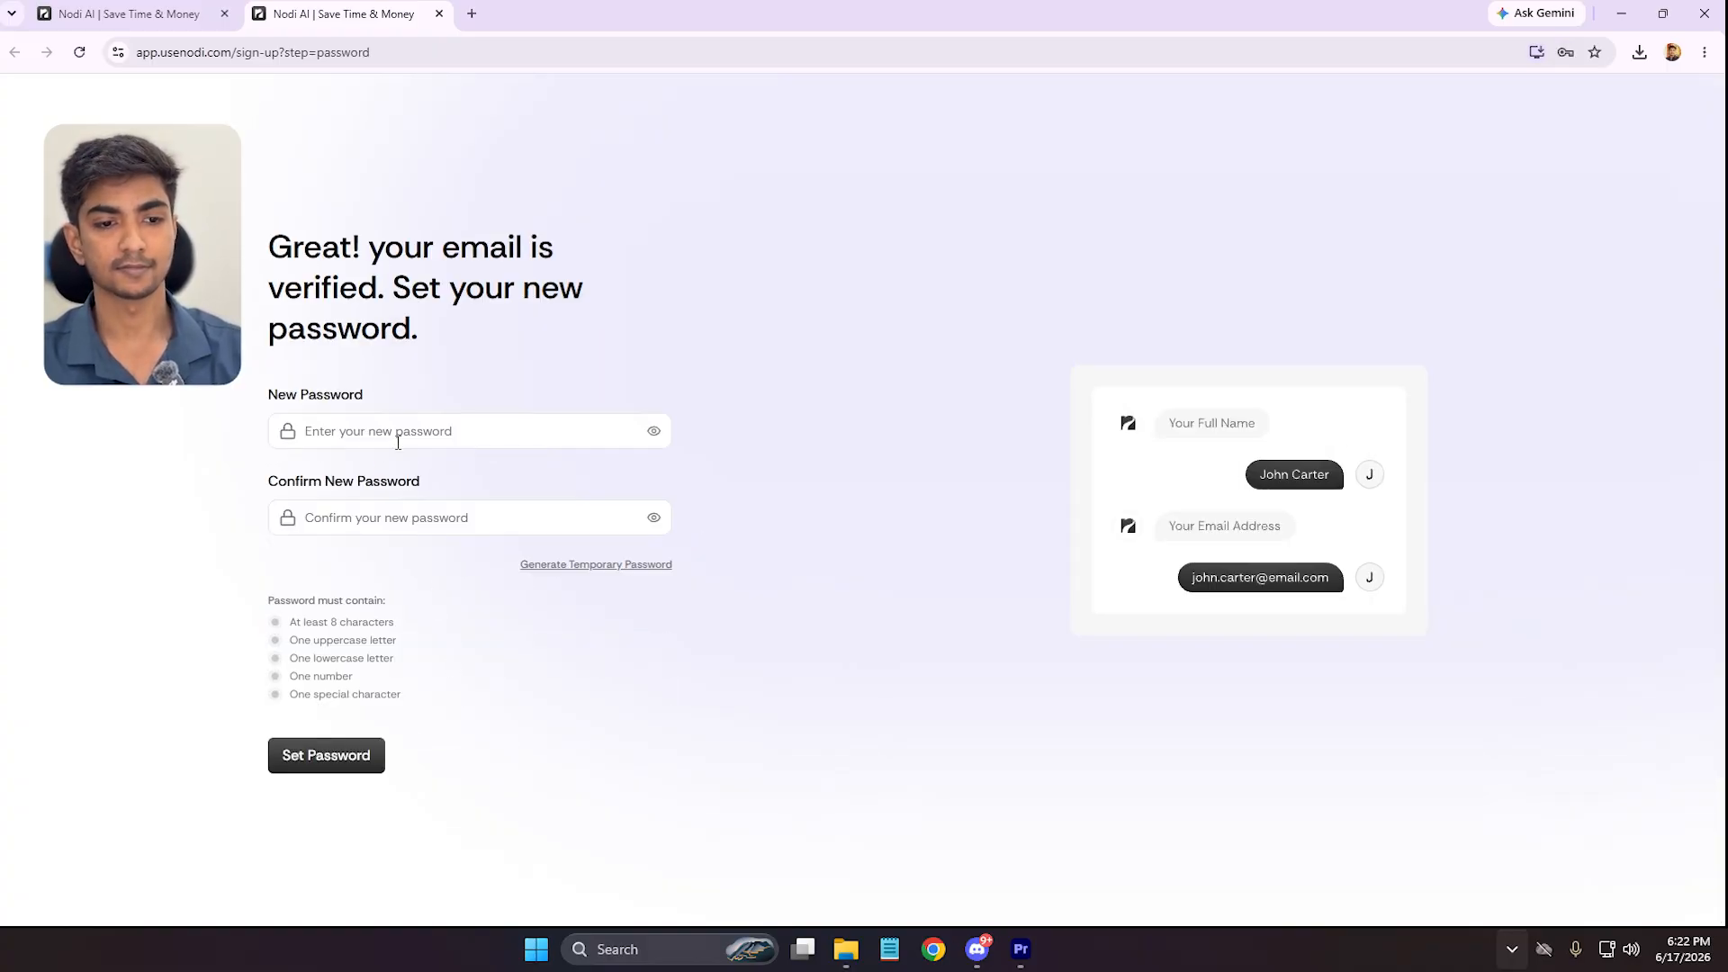
# - Paste in the new account password, set it, and continue to the onboarding checklist
pyautogui.click(397, 439)
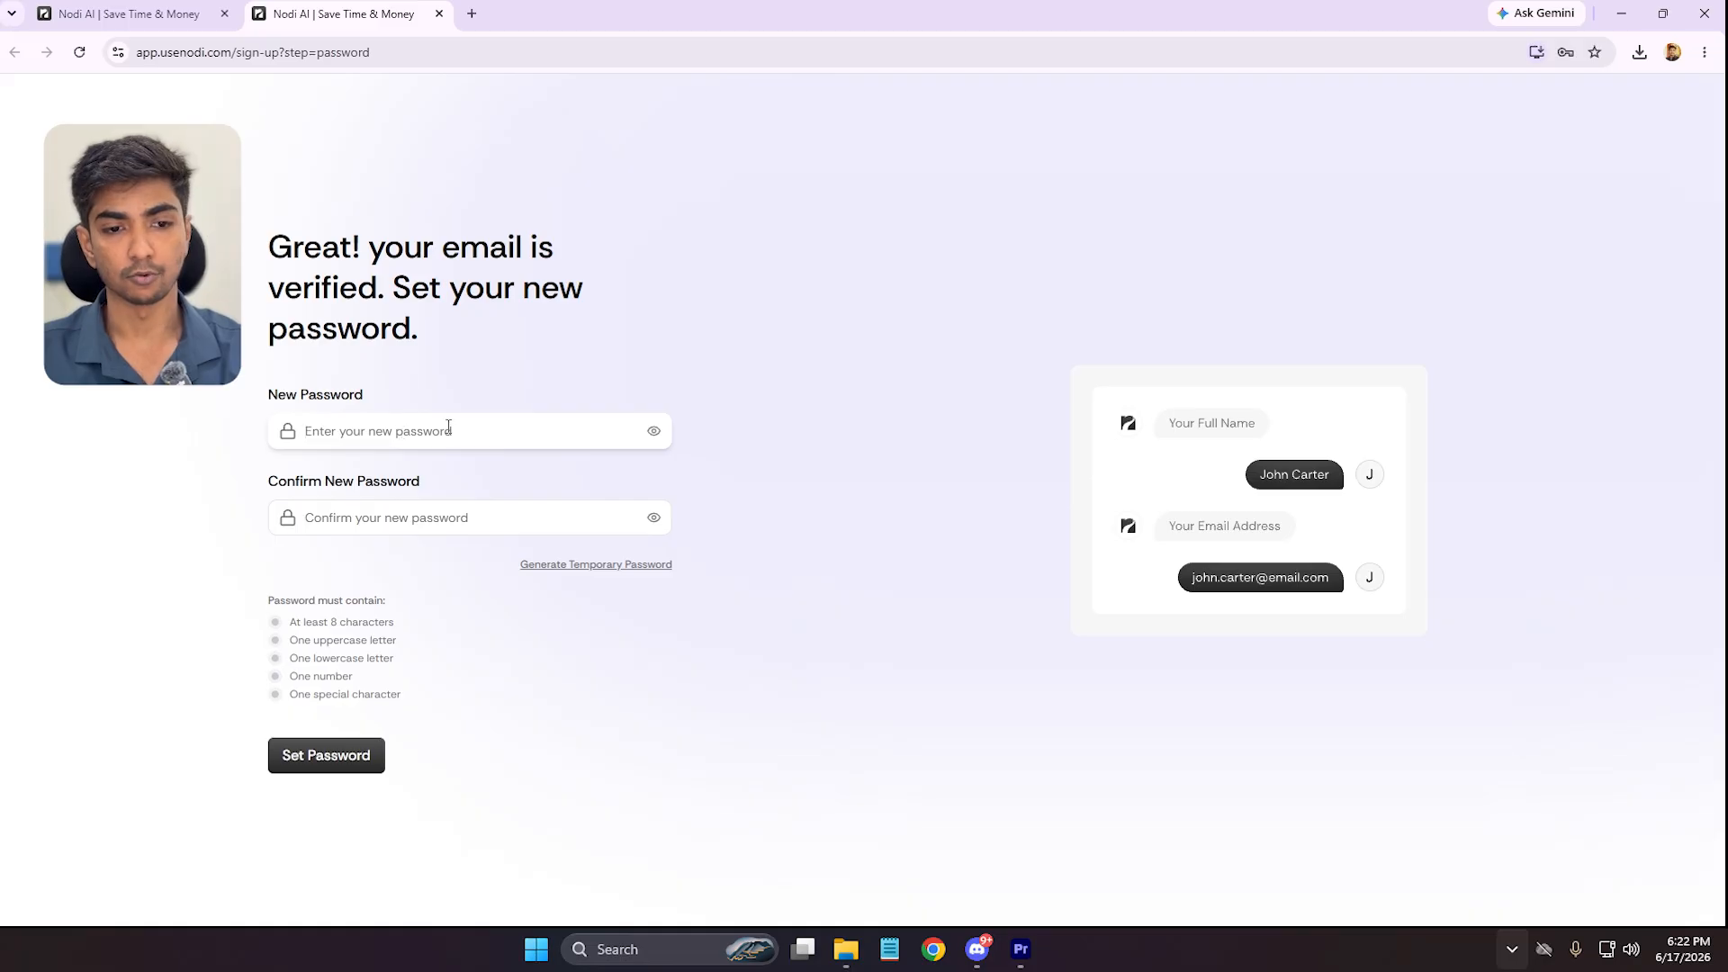
pyautogui.hotkey('ctrl', 'v')
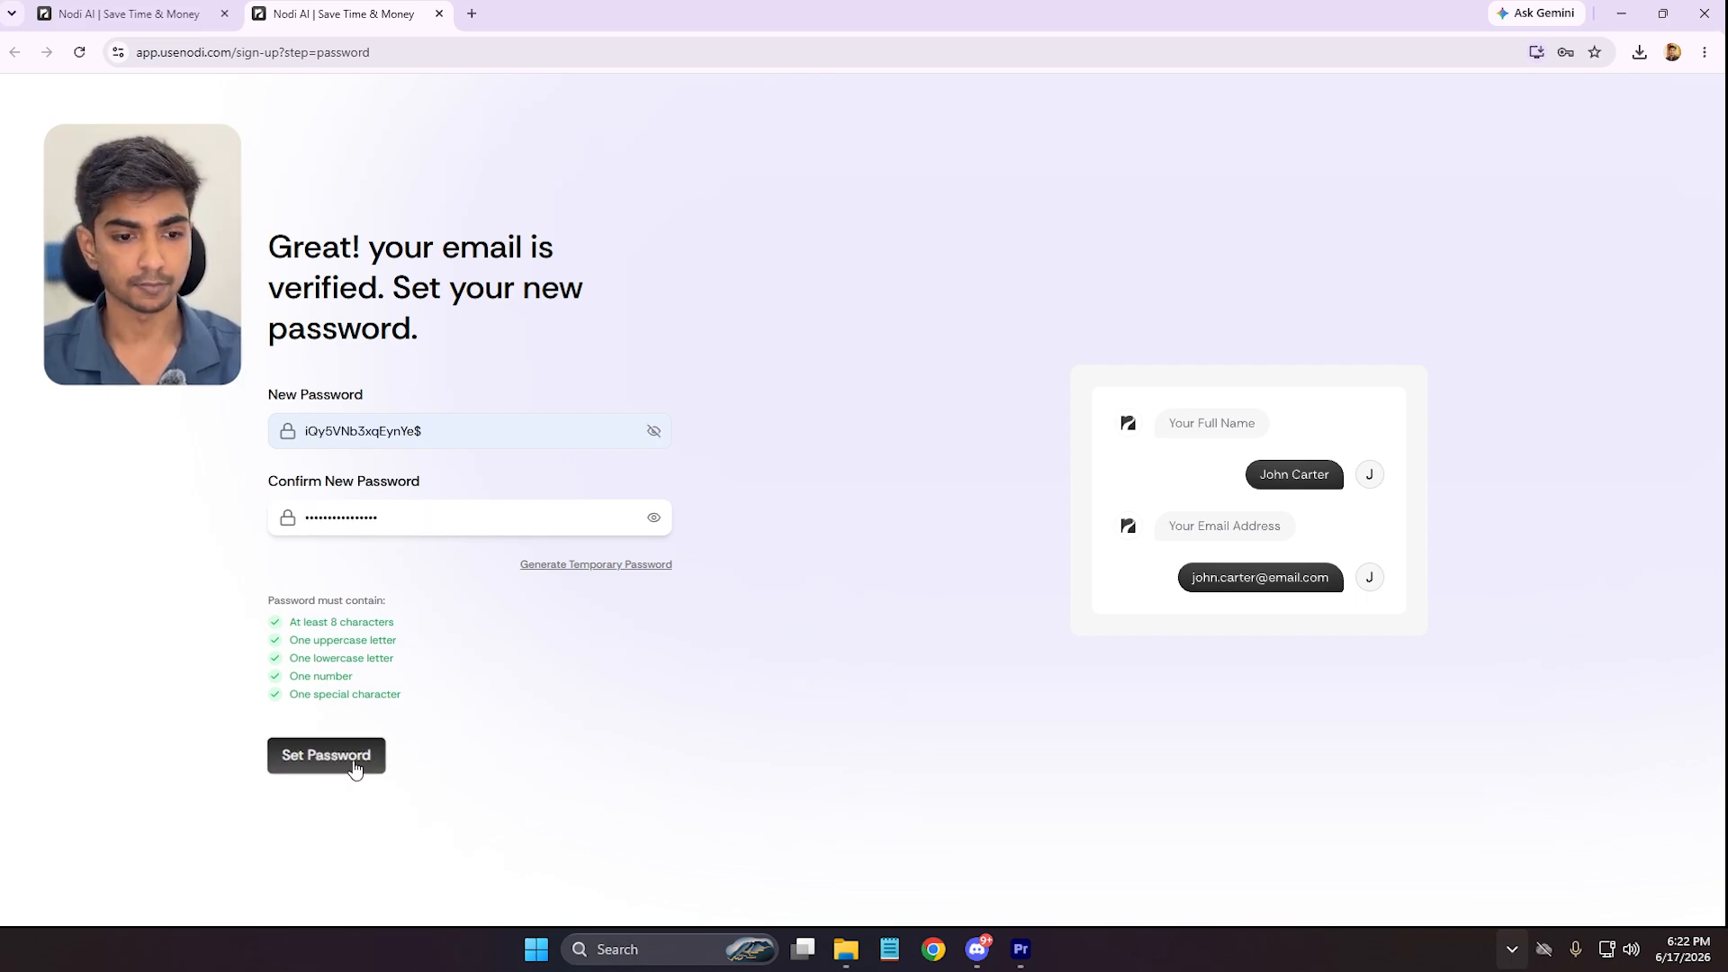
pyautogui.click(352, 763)
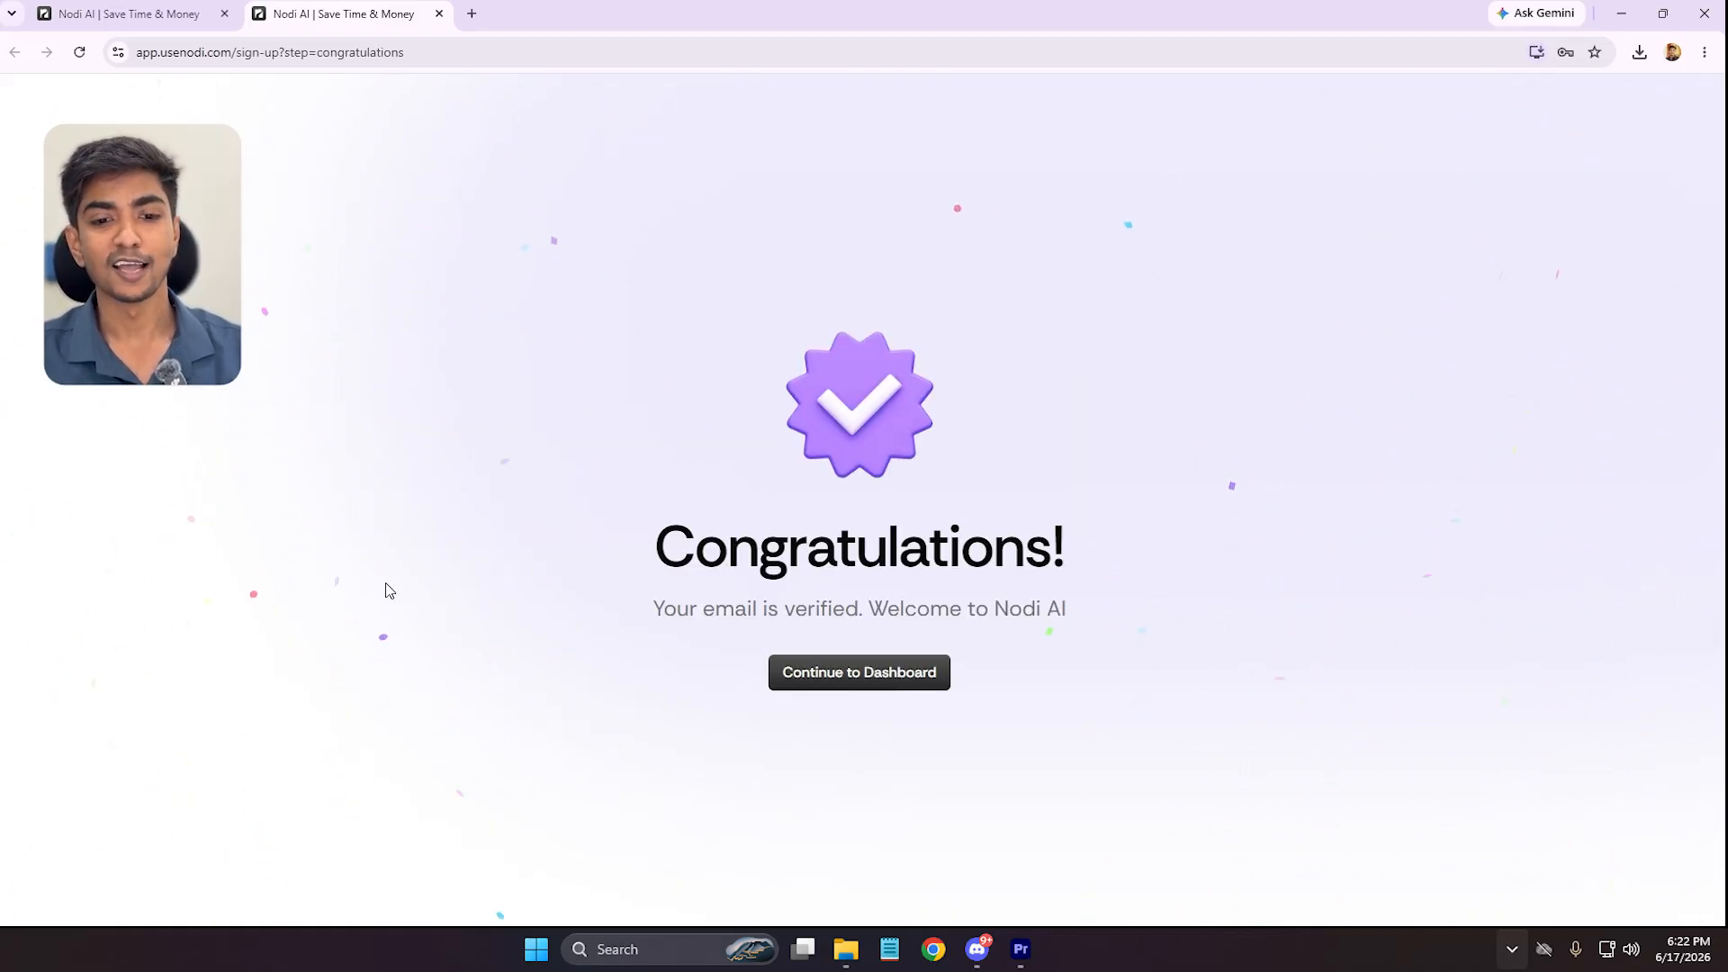
pyautogui.click(900, 679)
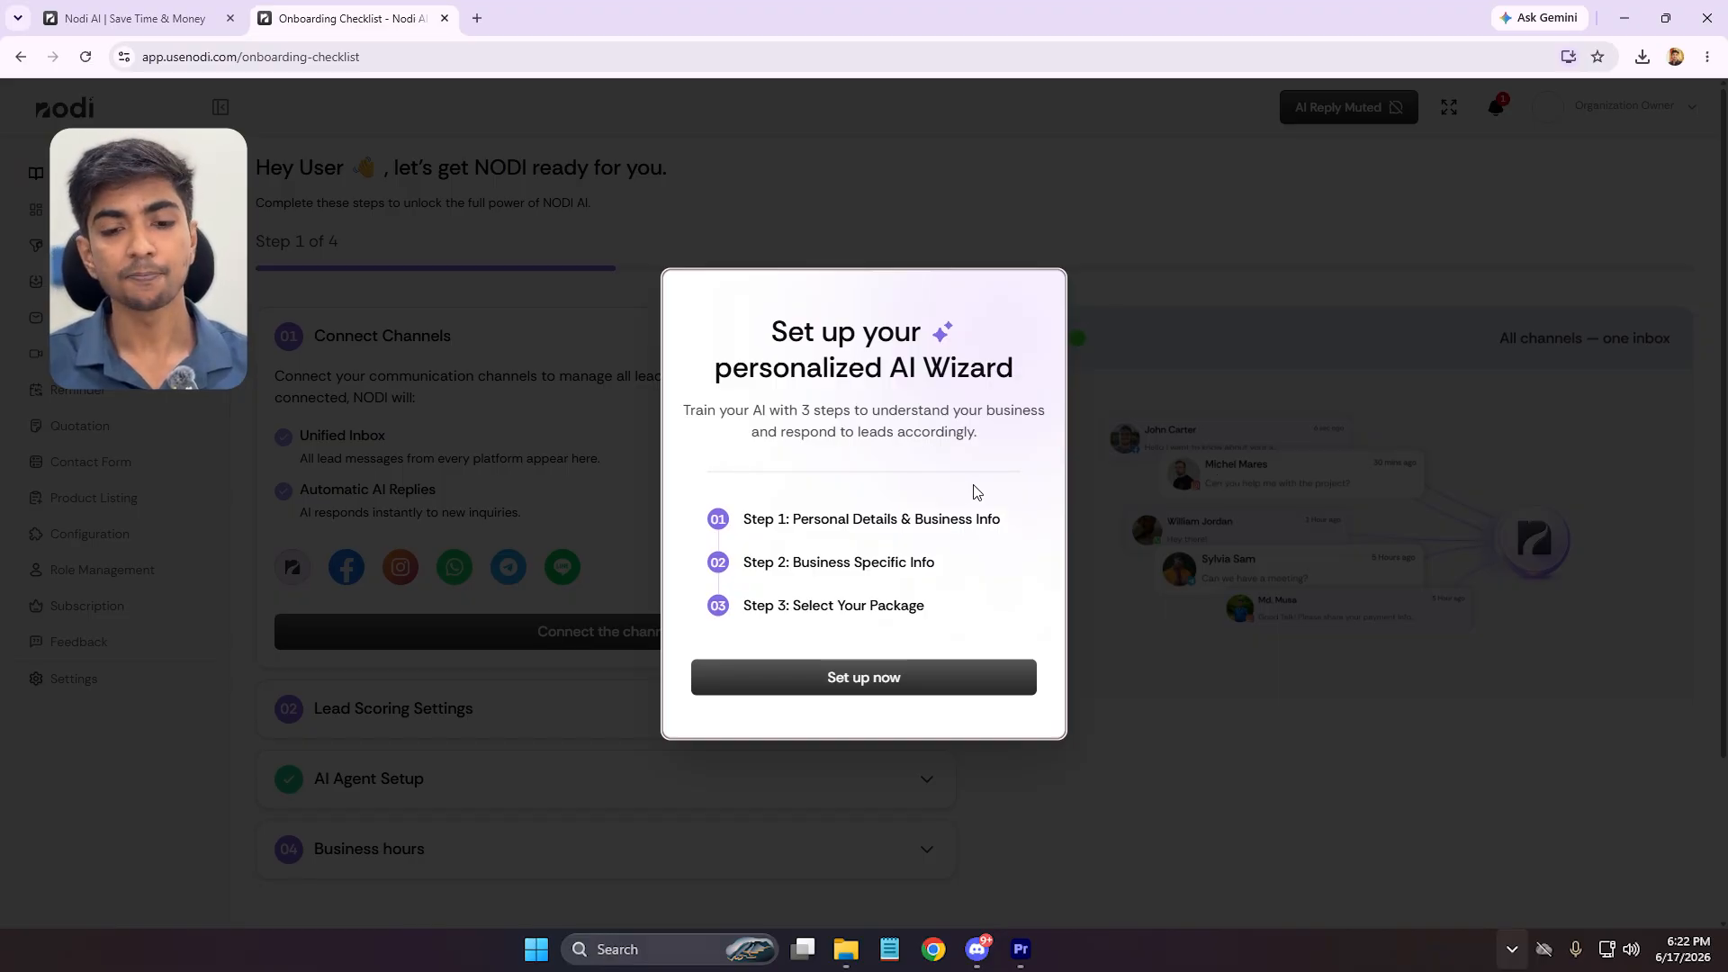
# - Begin the AI Wizard and fill in the full name, phone number and company name
pyautogui.click(918, 678)
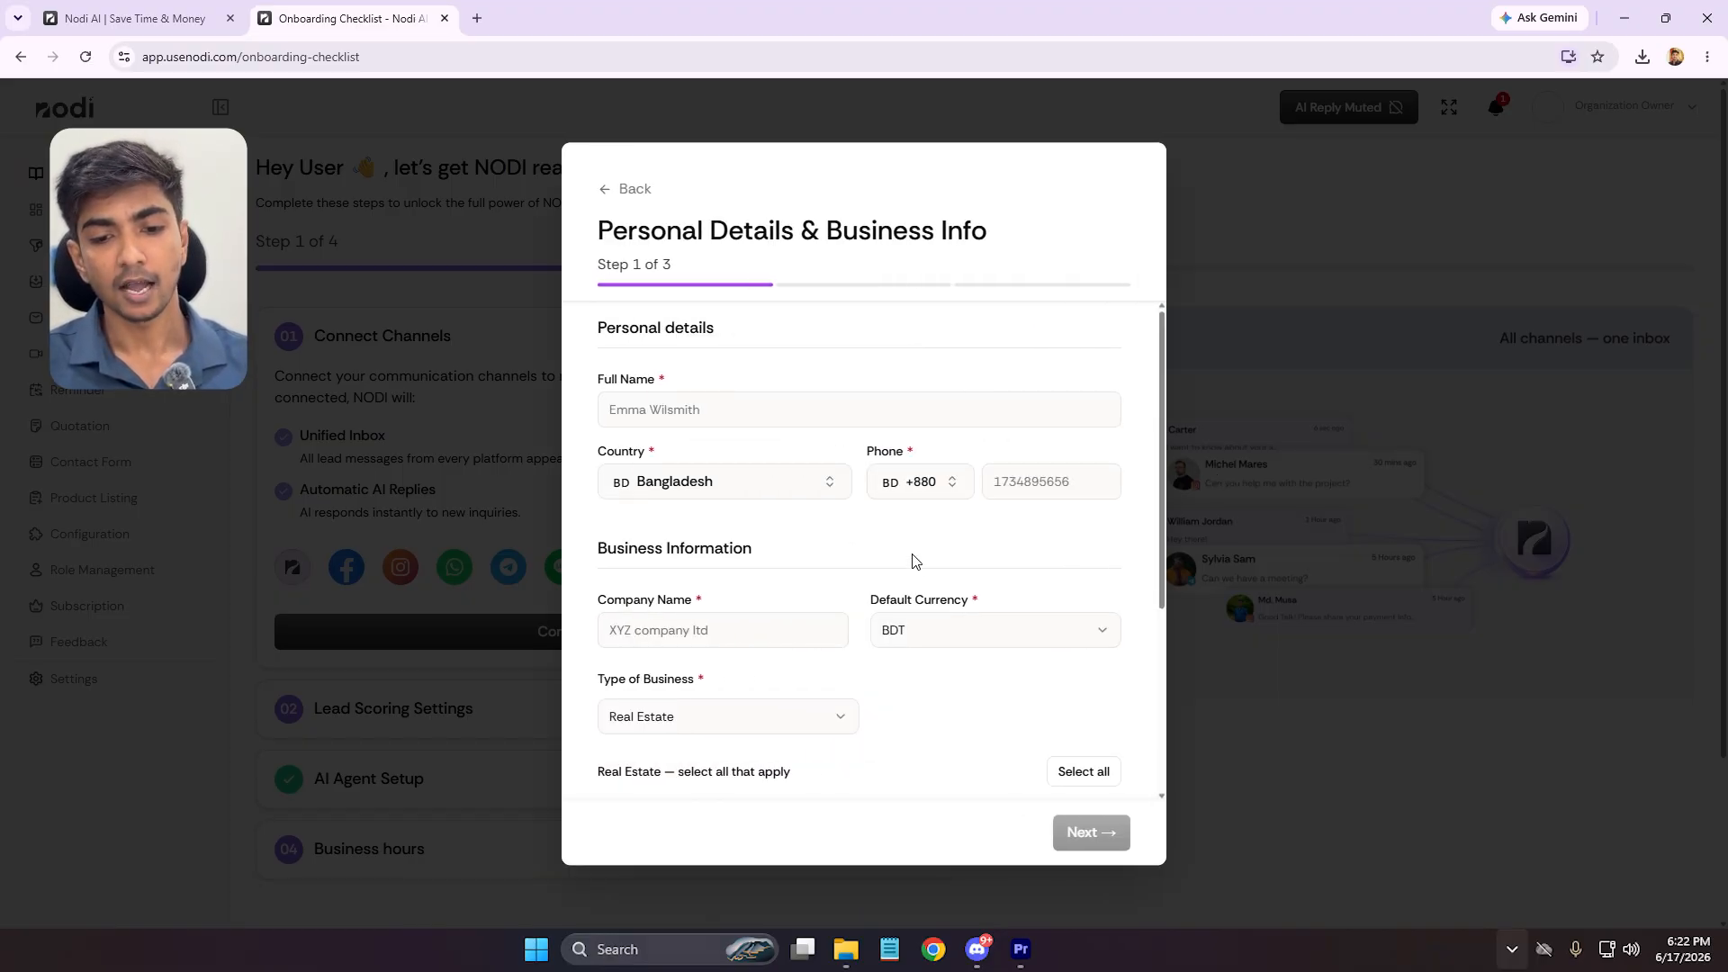
pyautogui.click(724, 408)
pyautogui.click(954, 389)
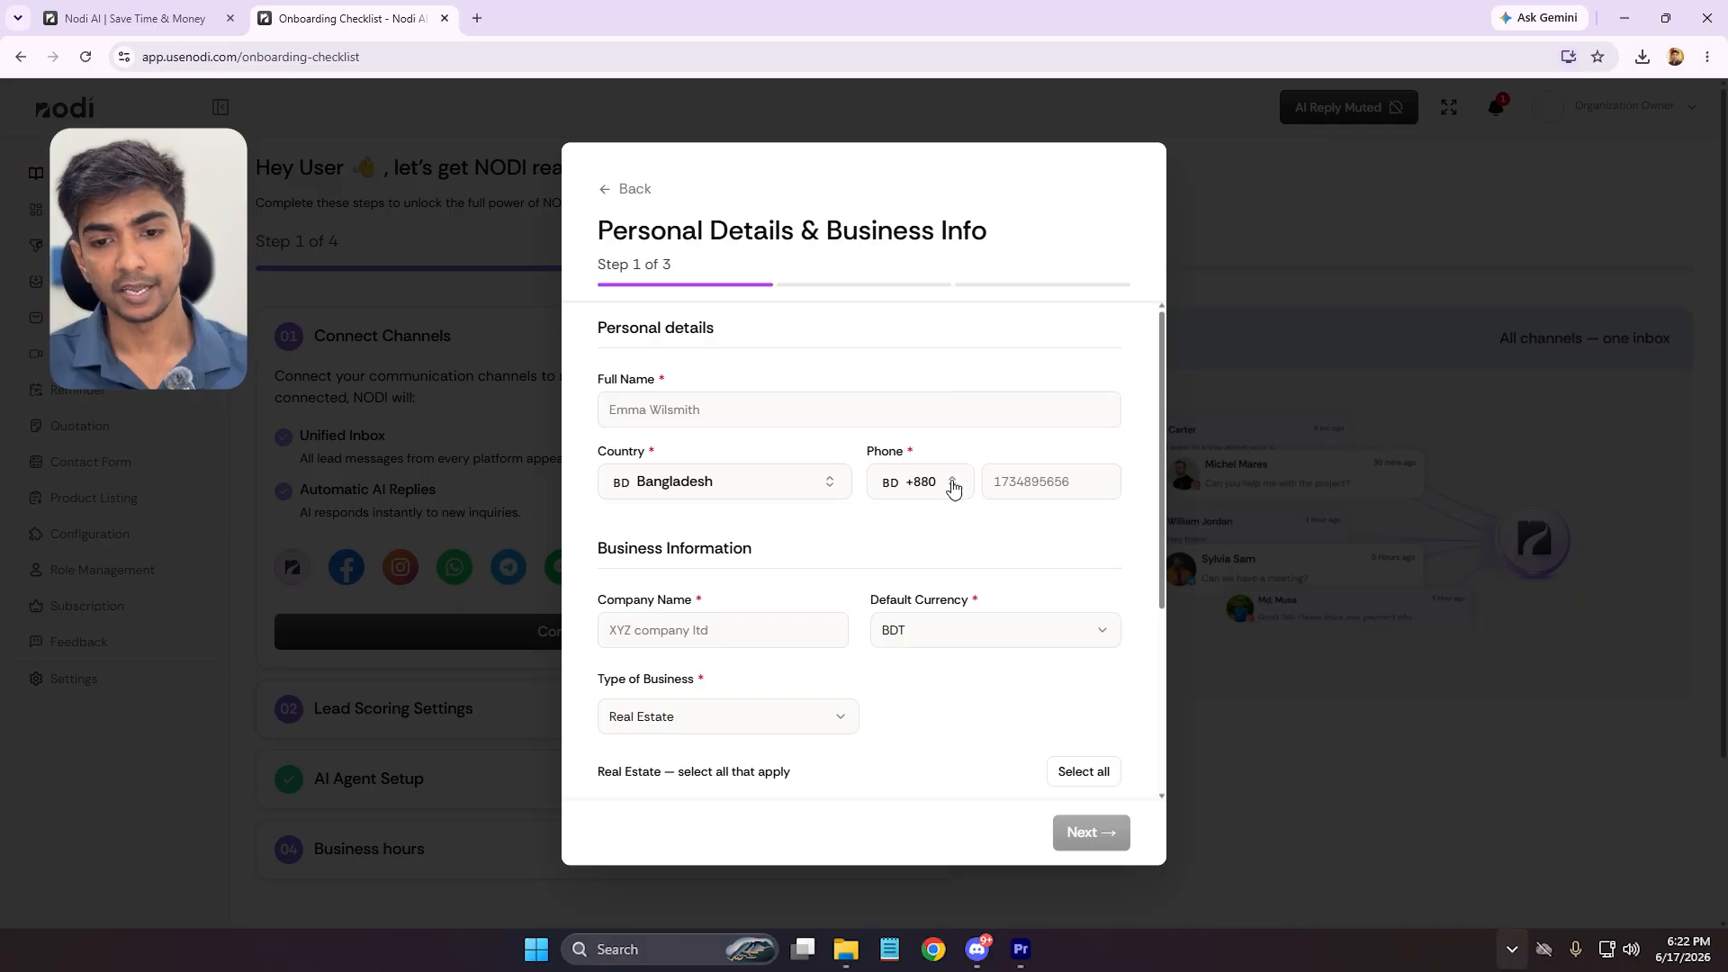
pyautogui.scroll(-1, 897, 541)
pyautogui.scroll(-2, 897, 540)
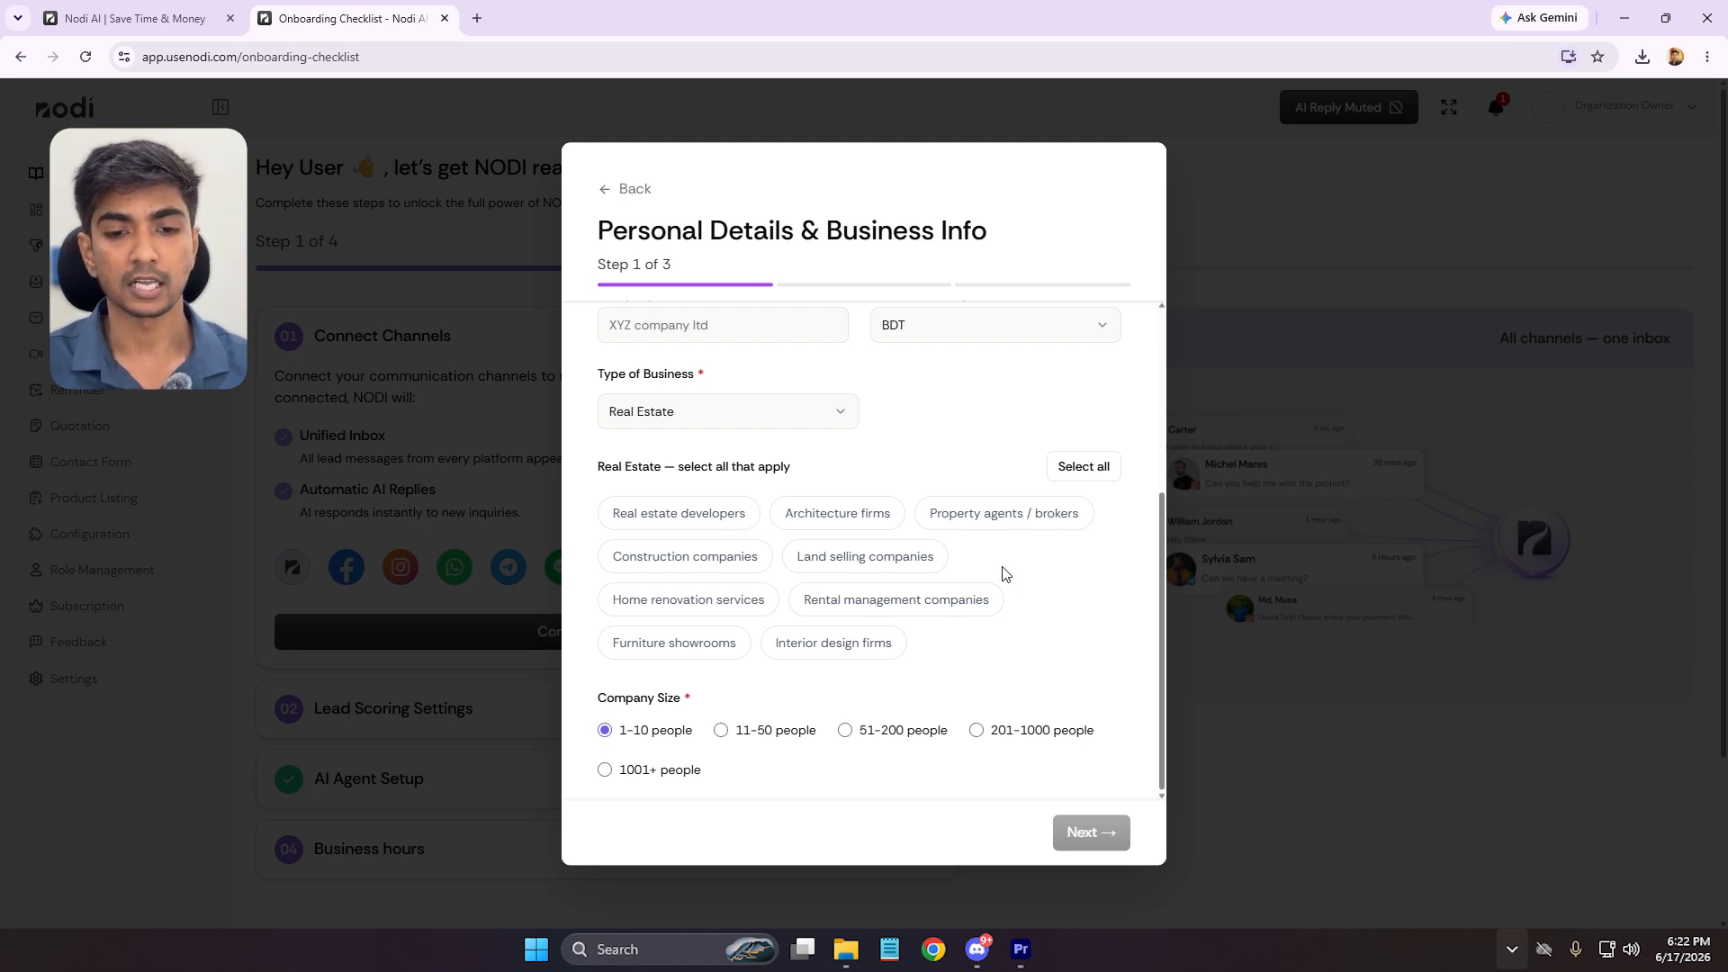
pyautogui.scroll(3, 935, 541)
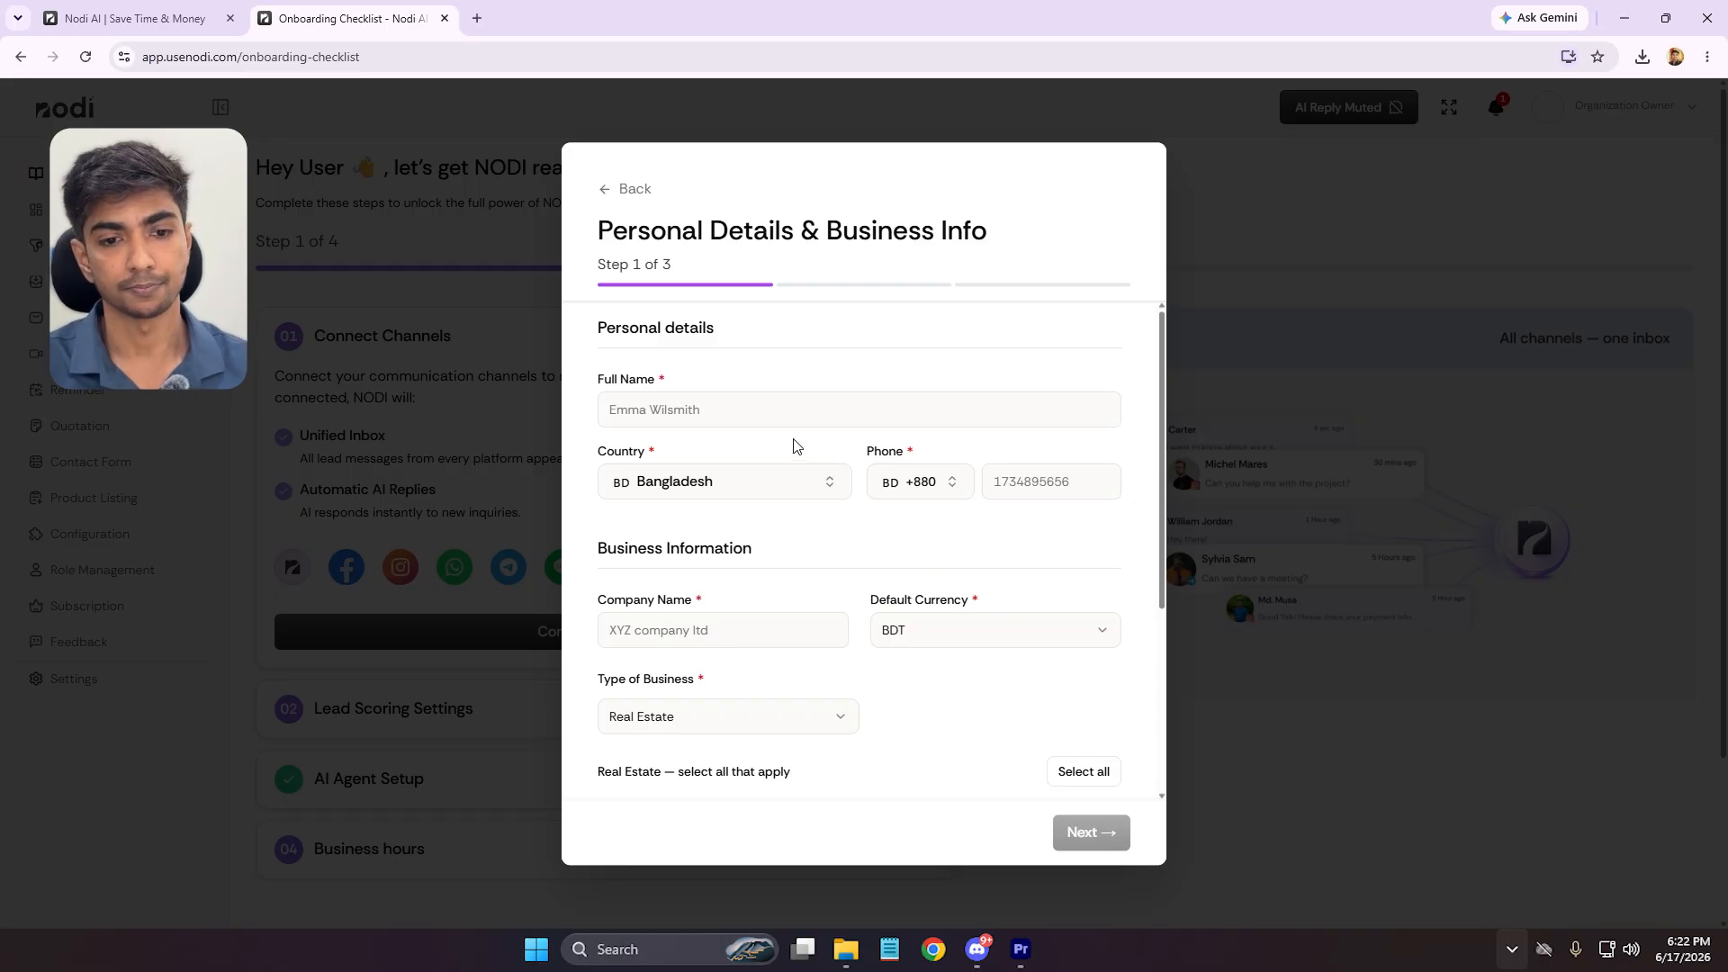
pyautogui.click(776, 415)
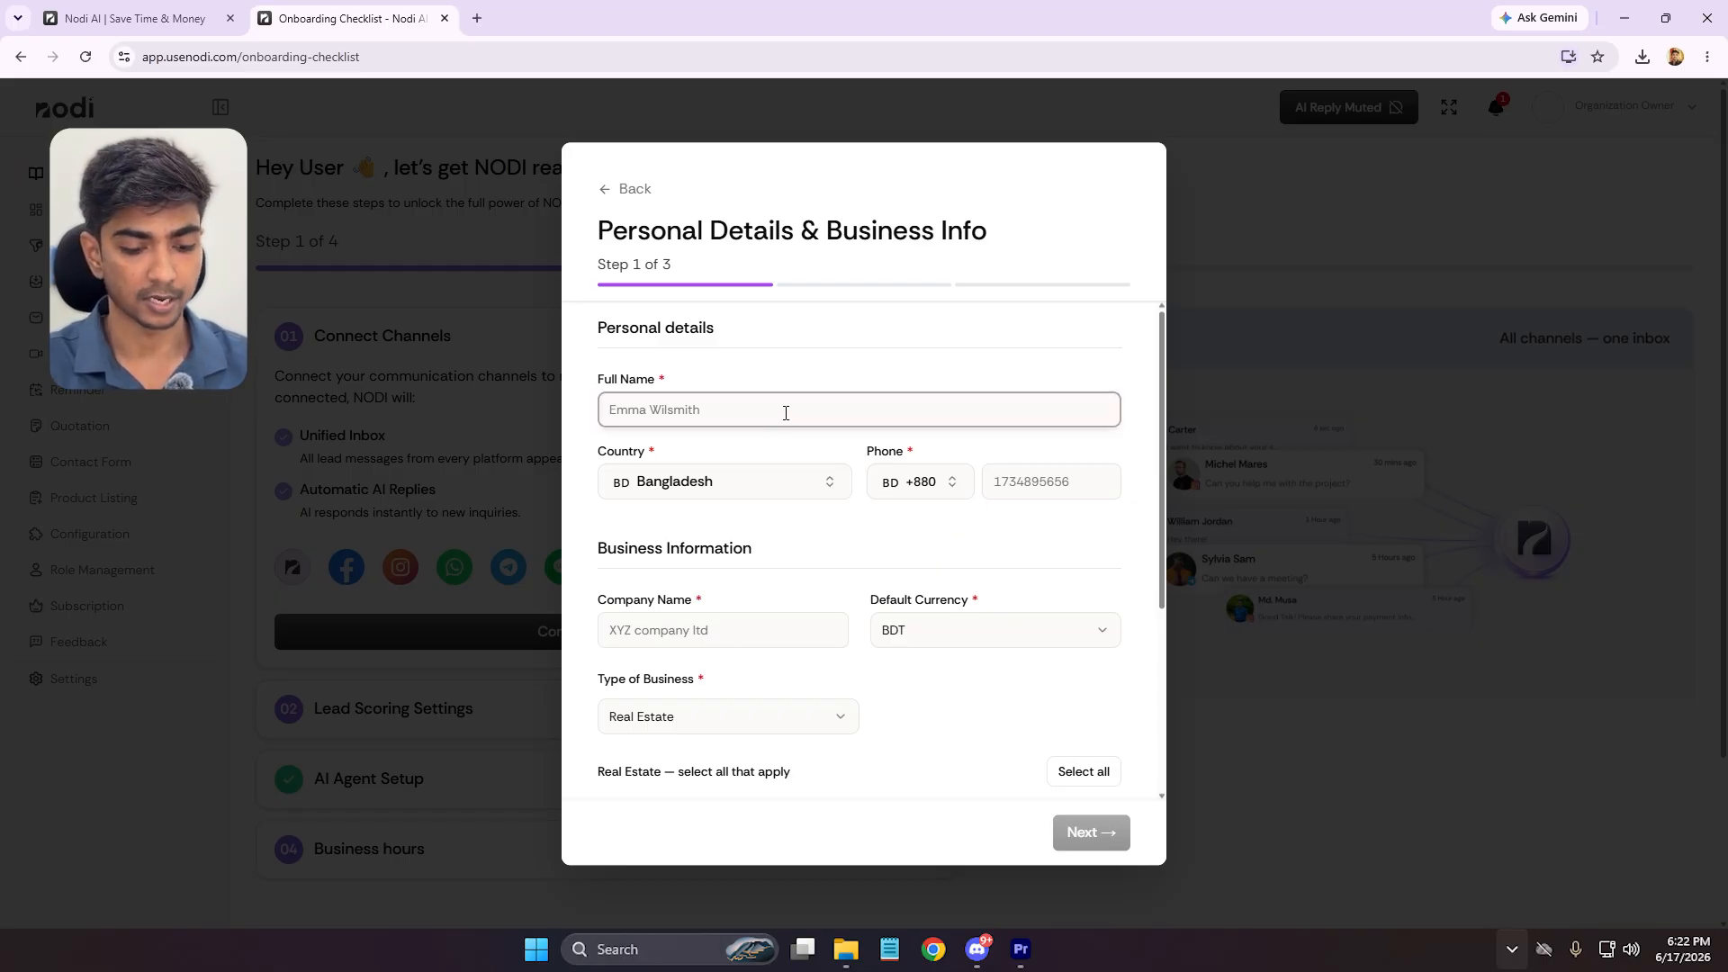
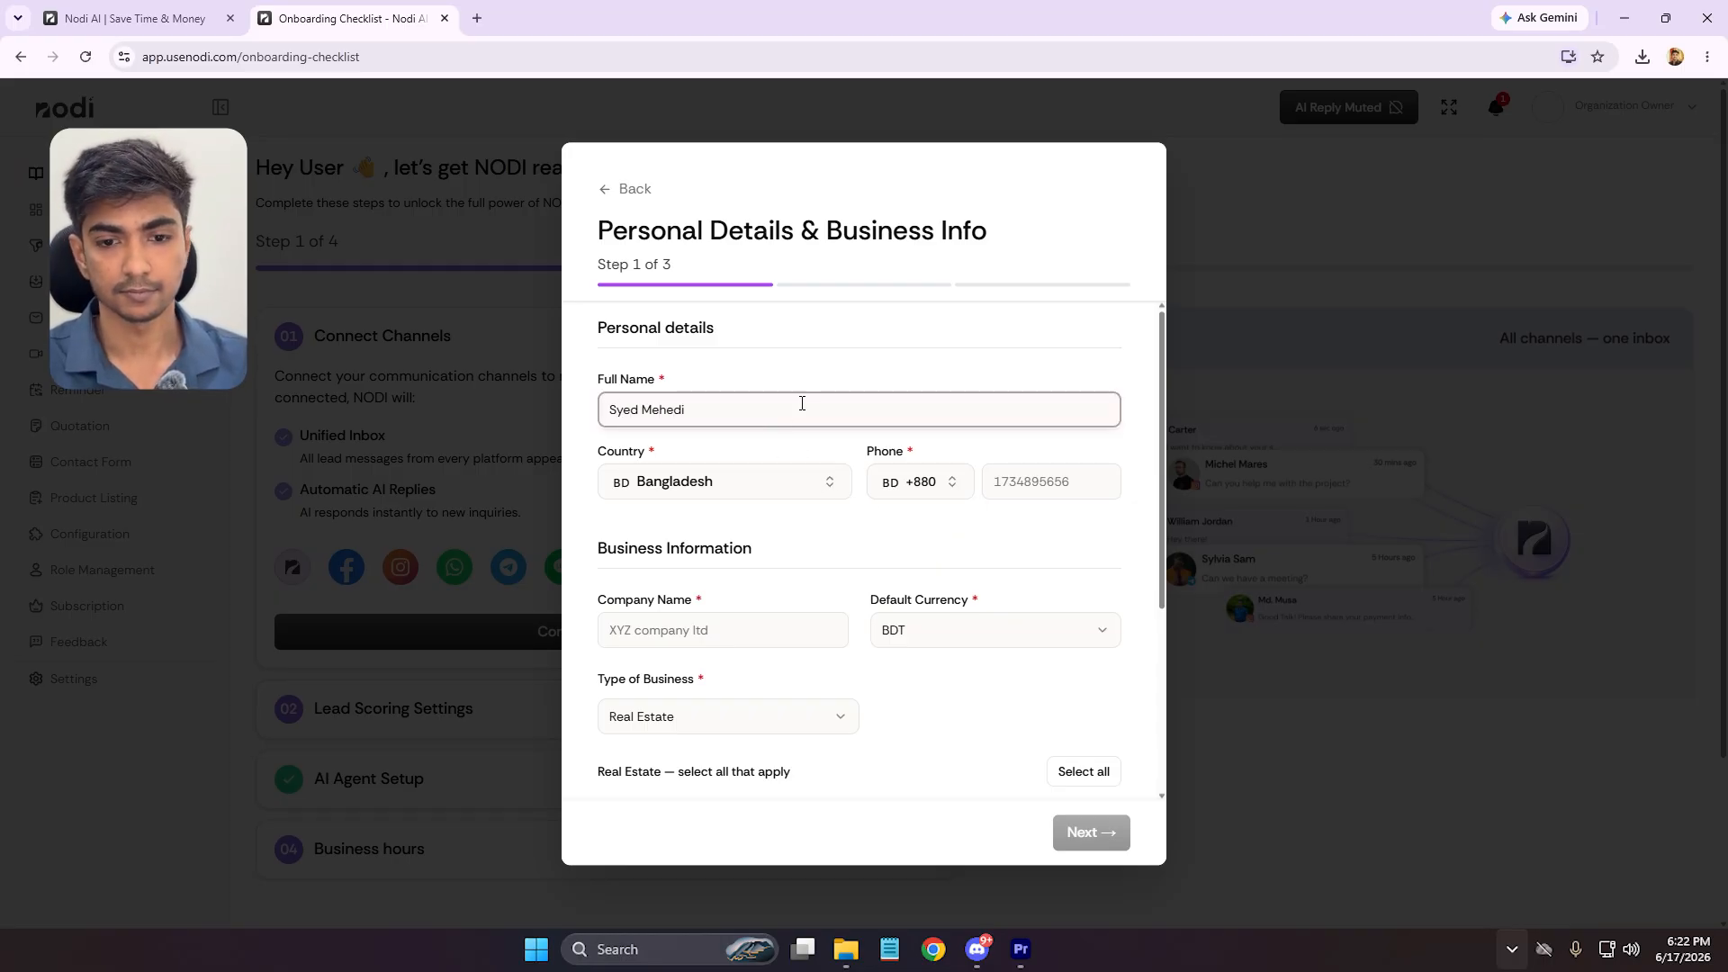
pyautogui.click(1017, 484)
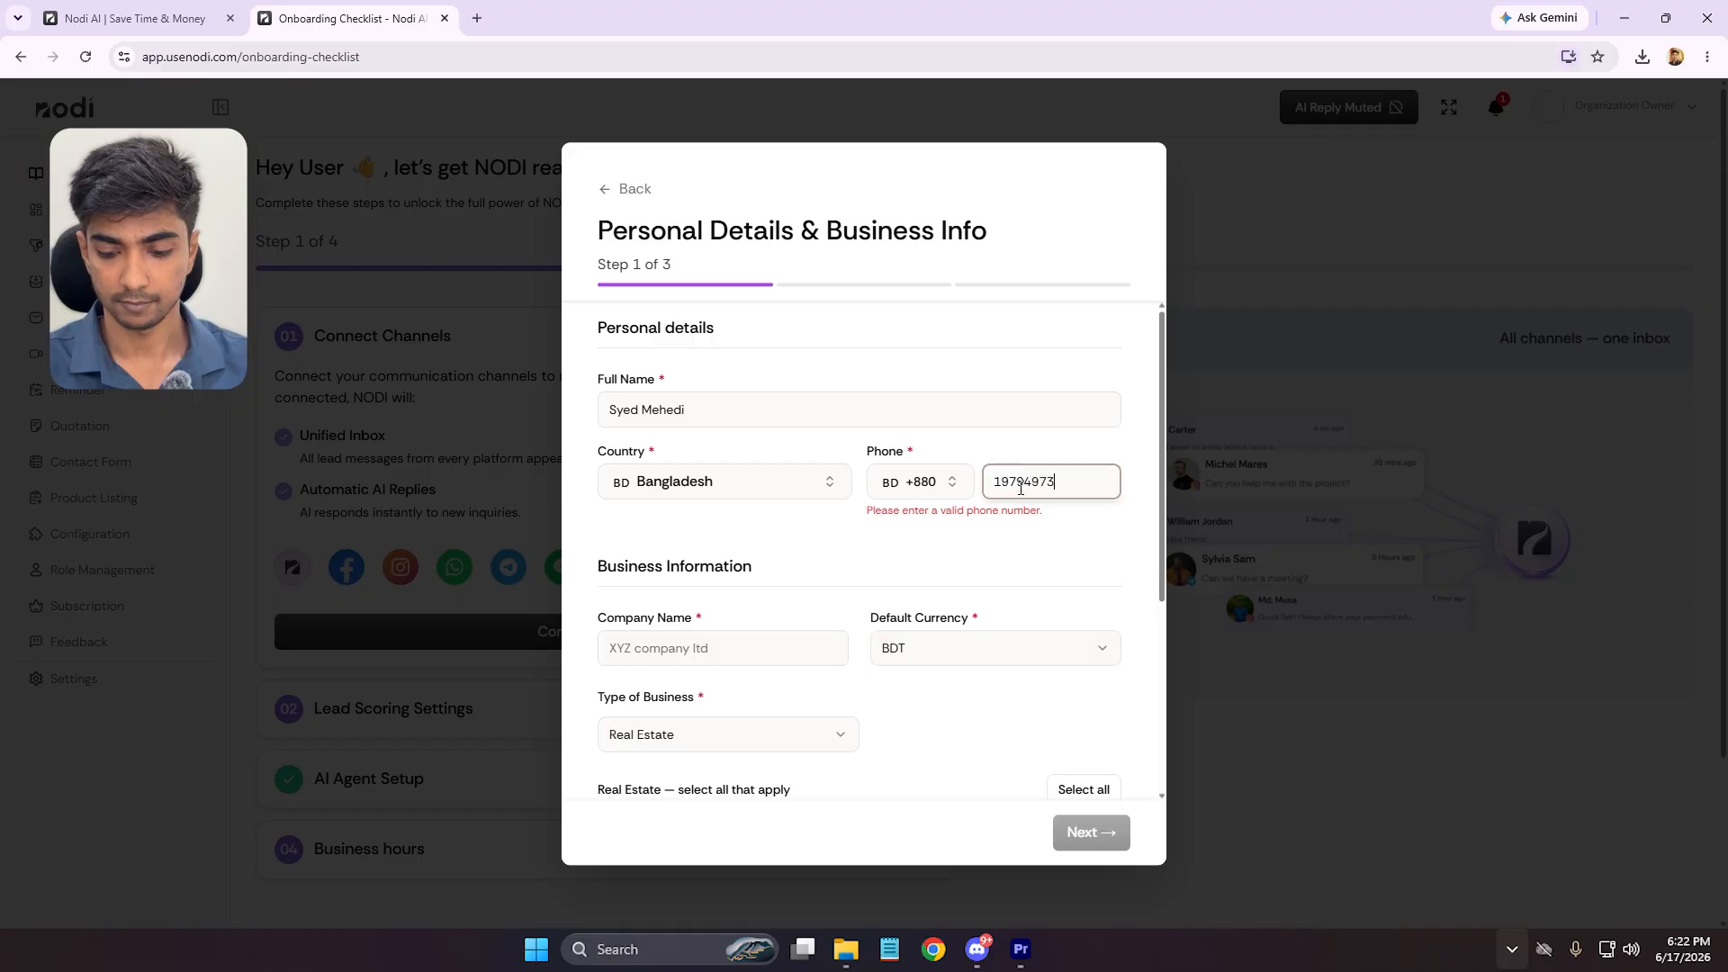
pyautogui.click(744, 637)
pyautogui.write('Yakub ')
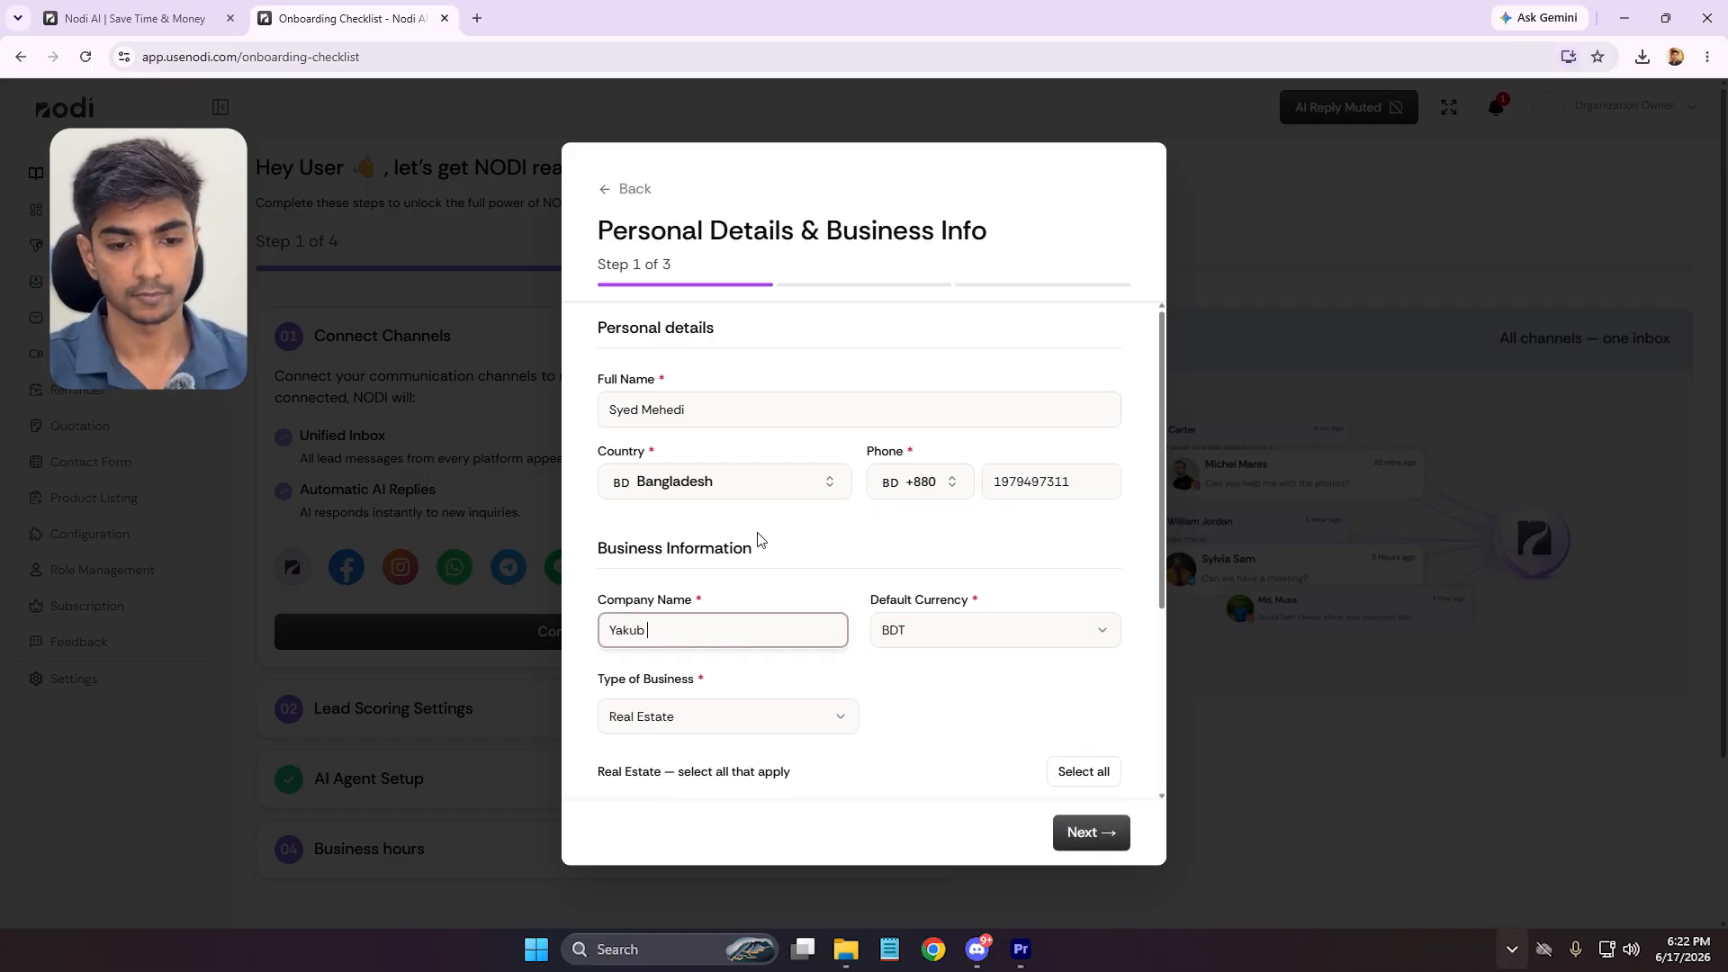
pyautogui.write('Designs')
# - Set business type to Other with tag 'Graphics design' and description 'Creative design solutions'
pyautogui.scroll(-2, 764, 587)
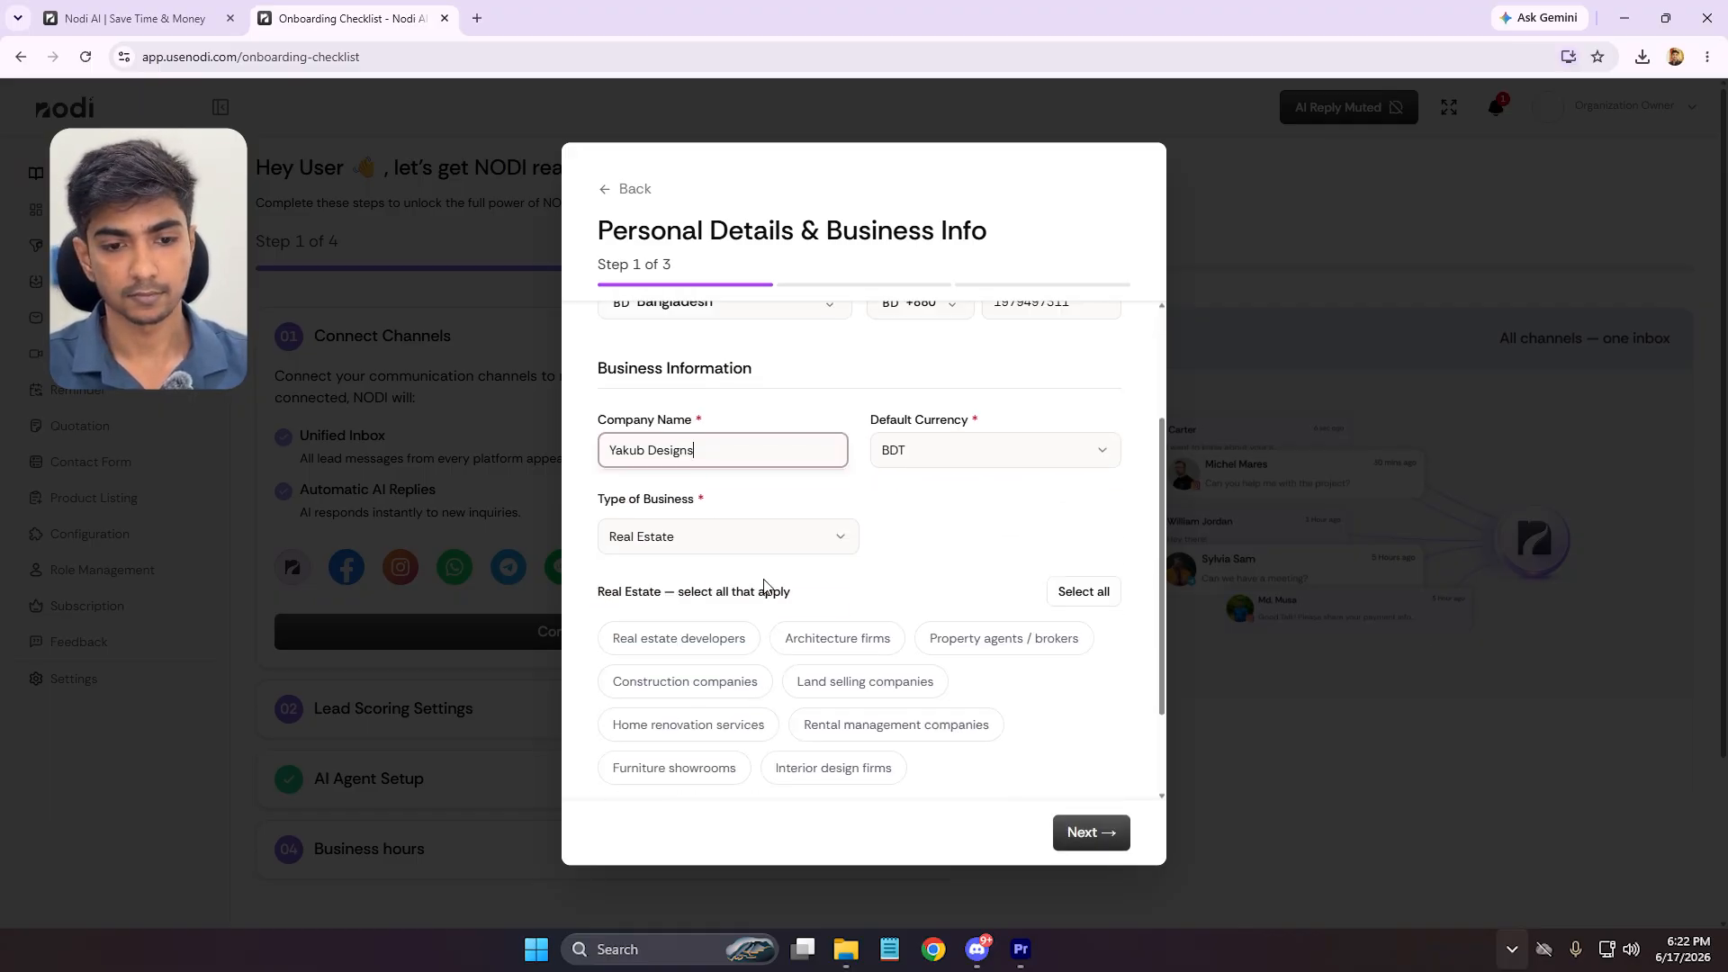
pyautogui.click(748, 542)
pyautogui.scroll(-5, 729, 655)
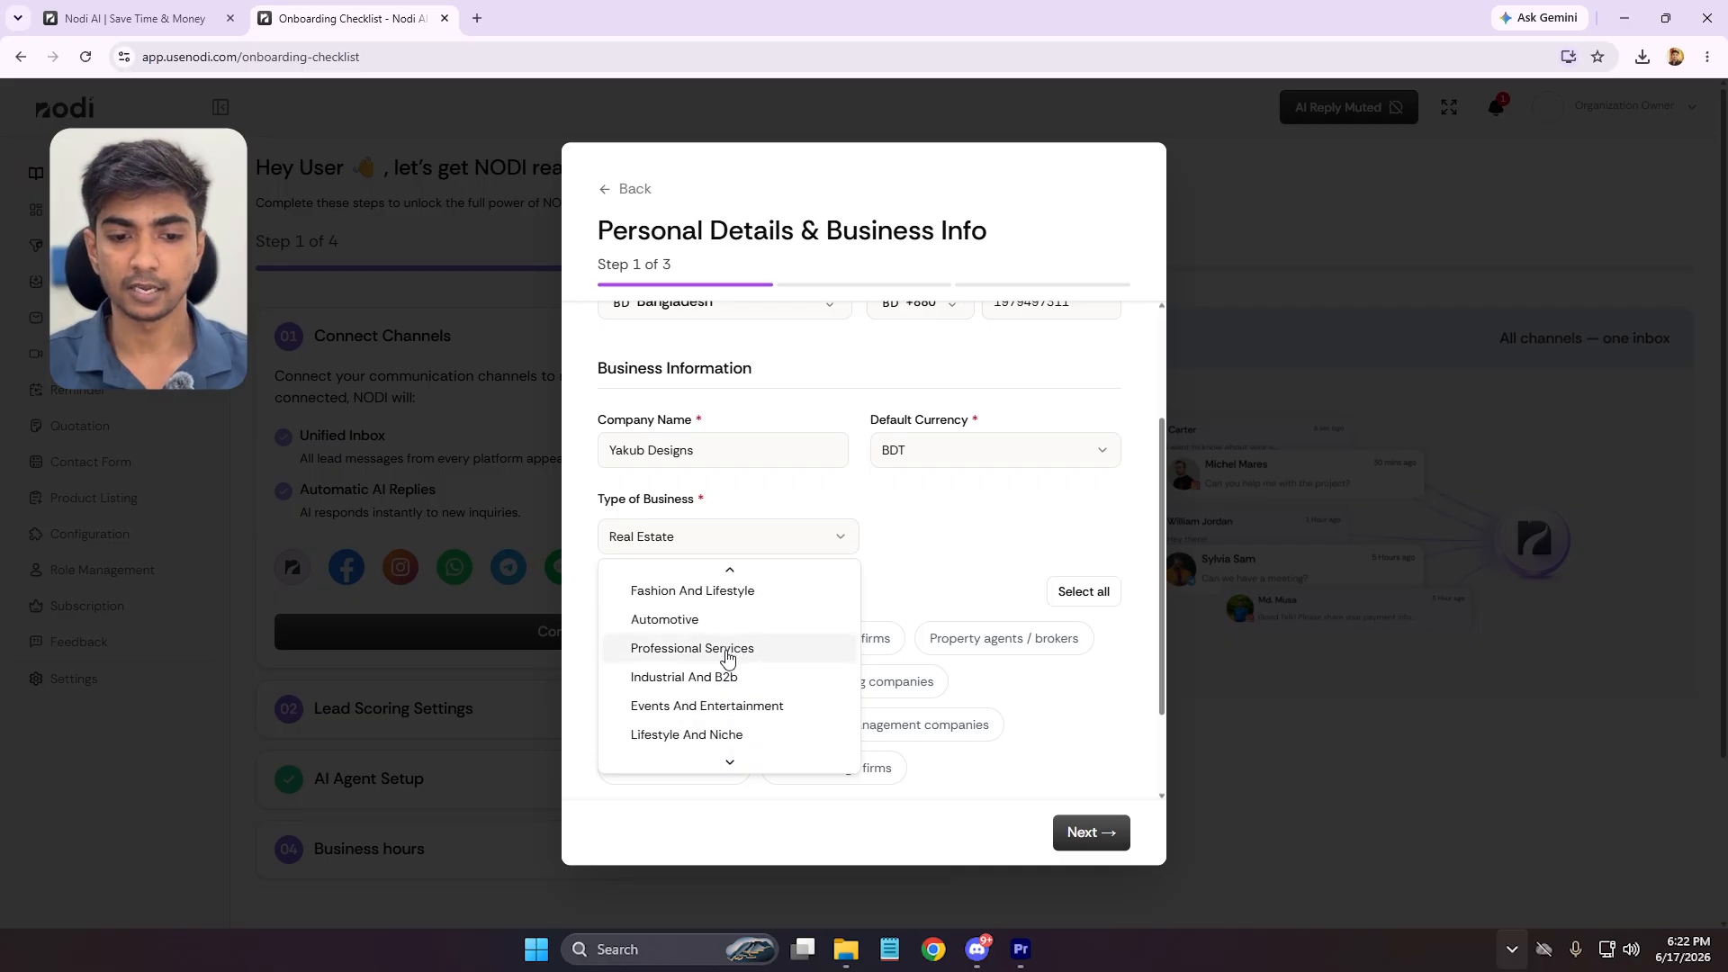
pyautogui.scroll(-2, 725, 661)
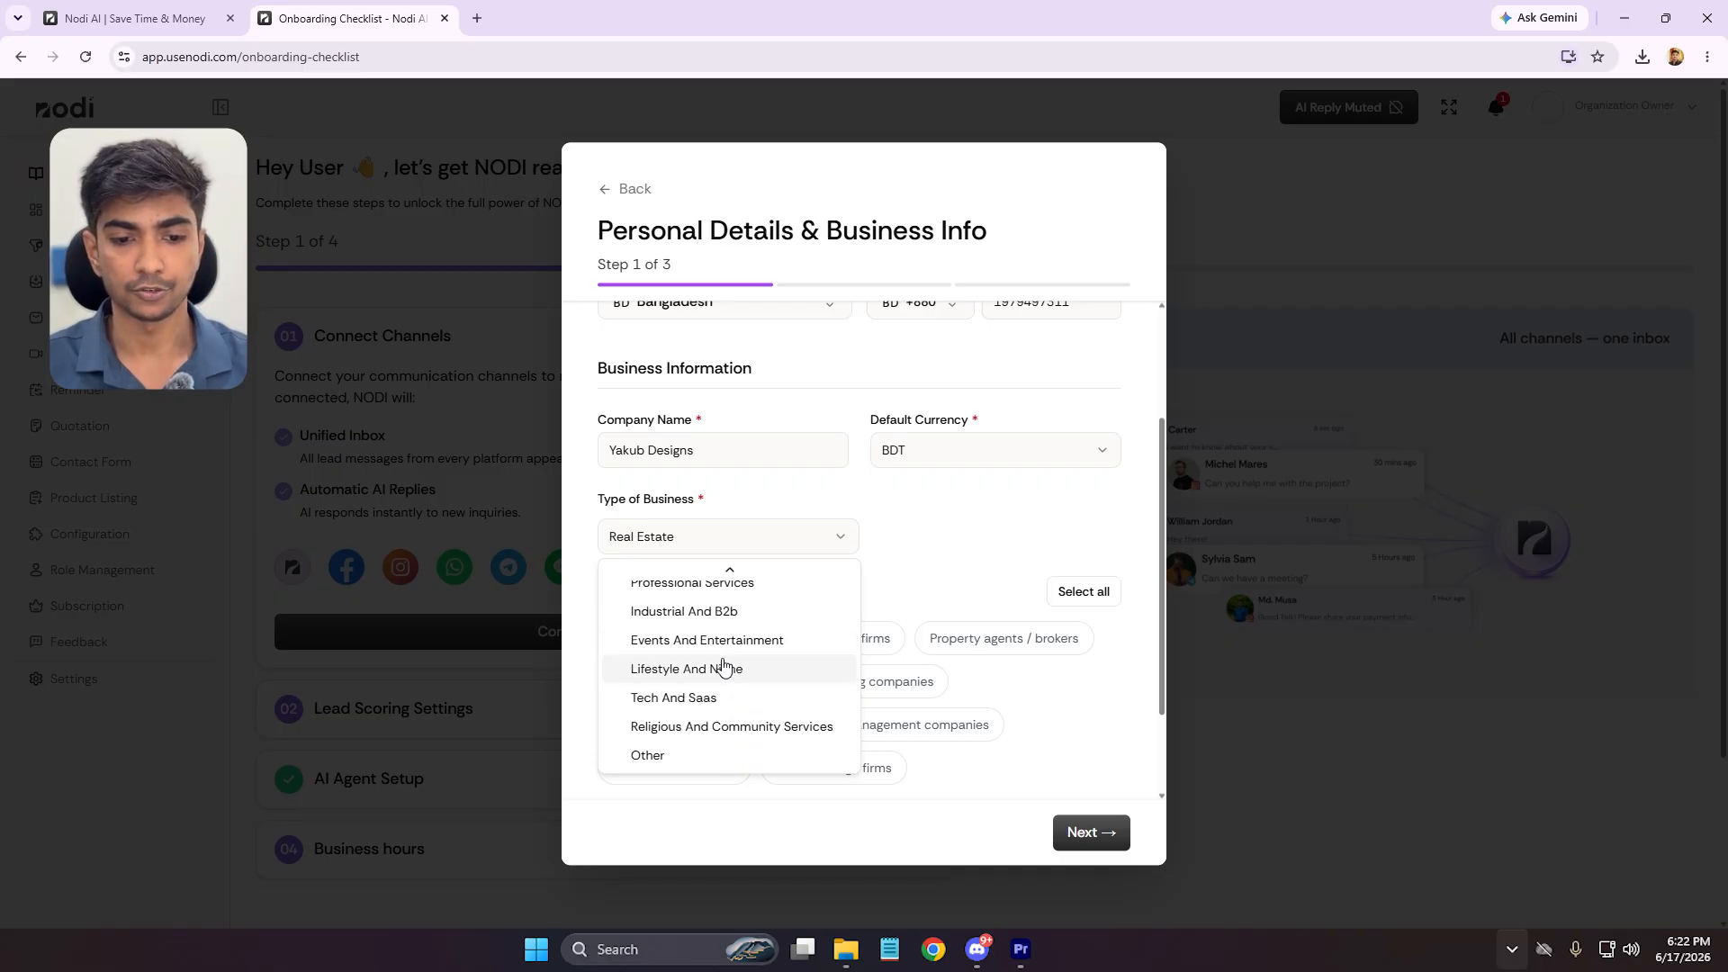
pyautogui.click(687, 761)
pyautogui.click(720, 626)
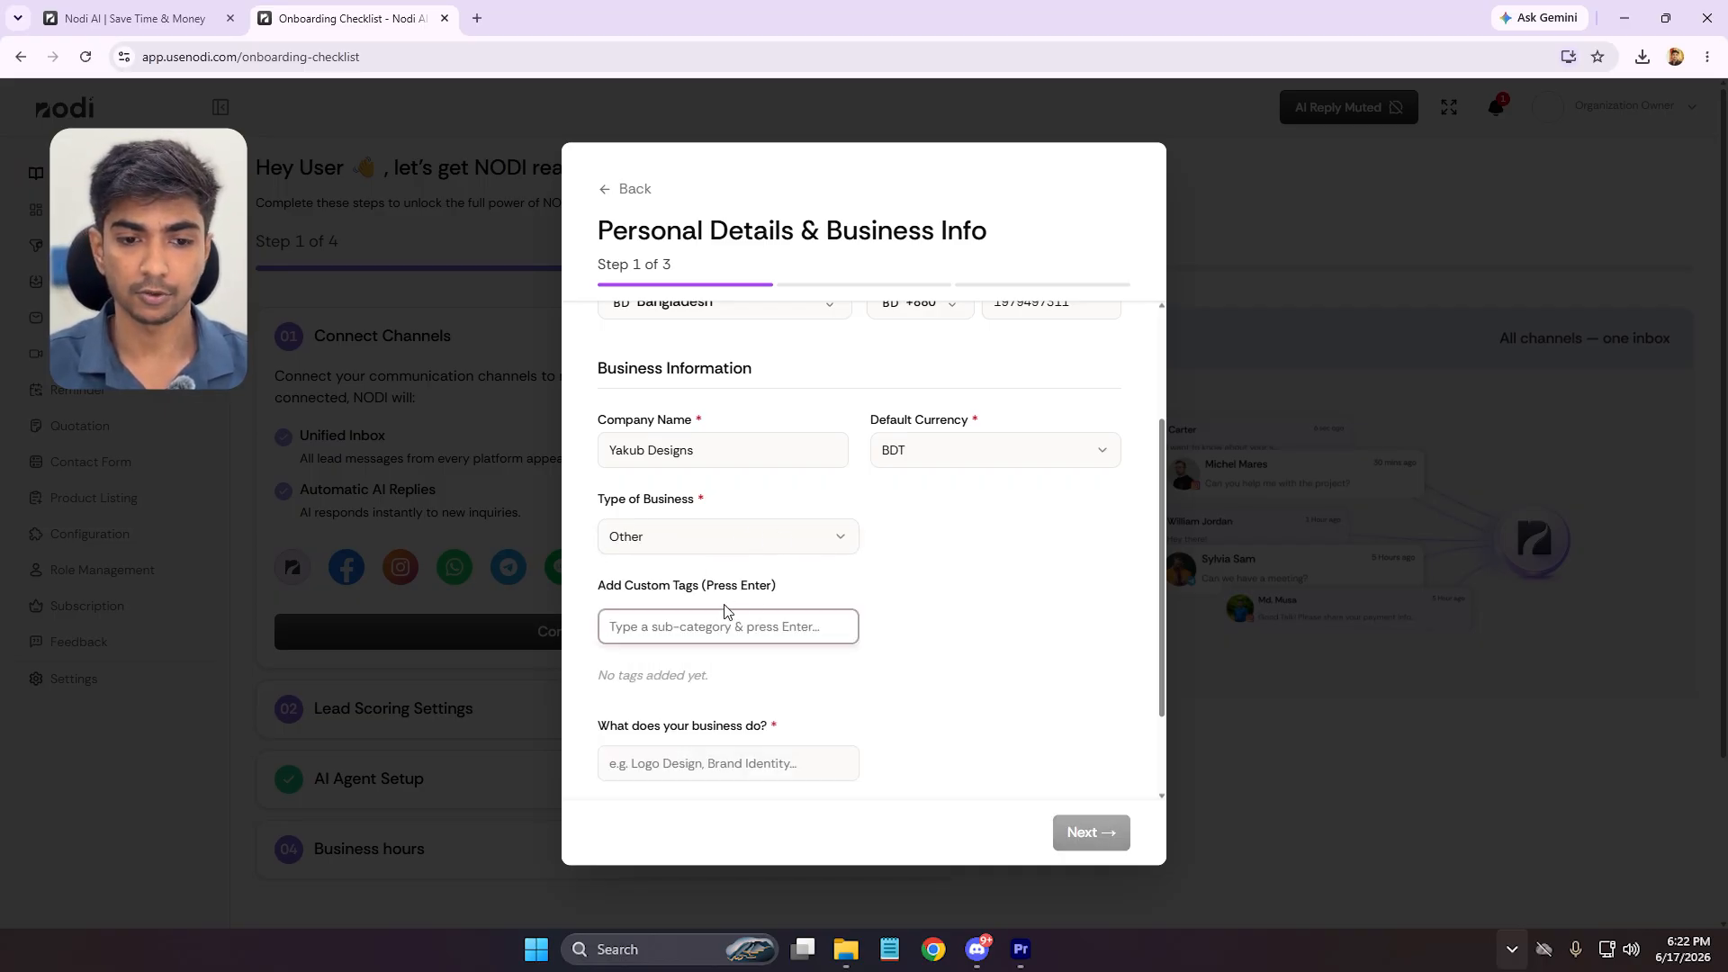
pyautogui.click(712, 555)
pyautogui.scroll(1, 711, 648)
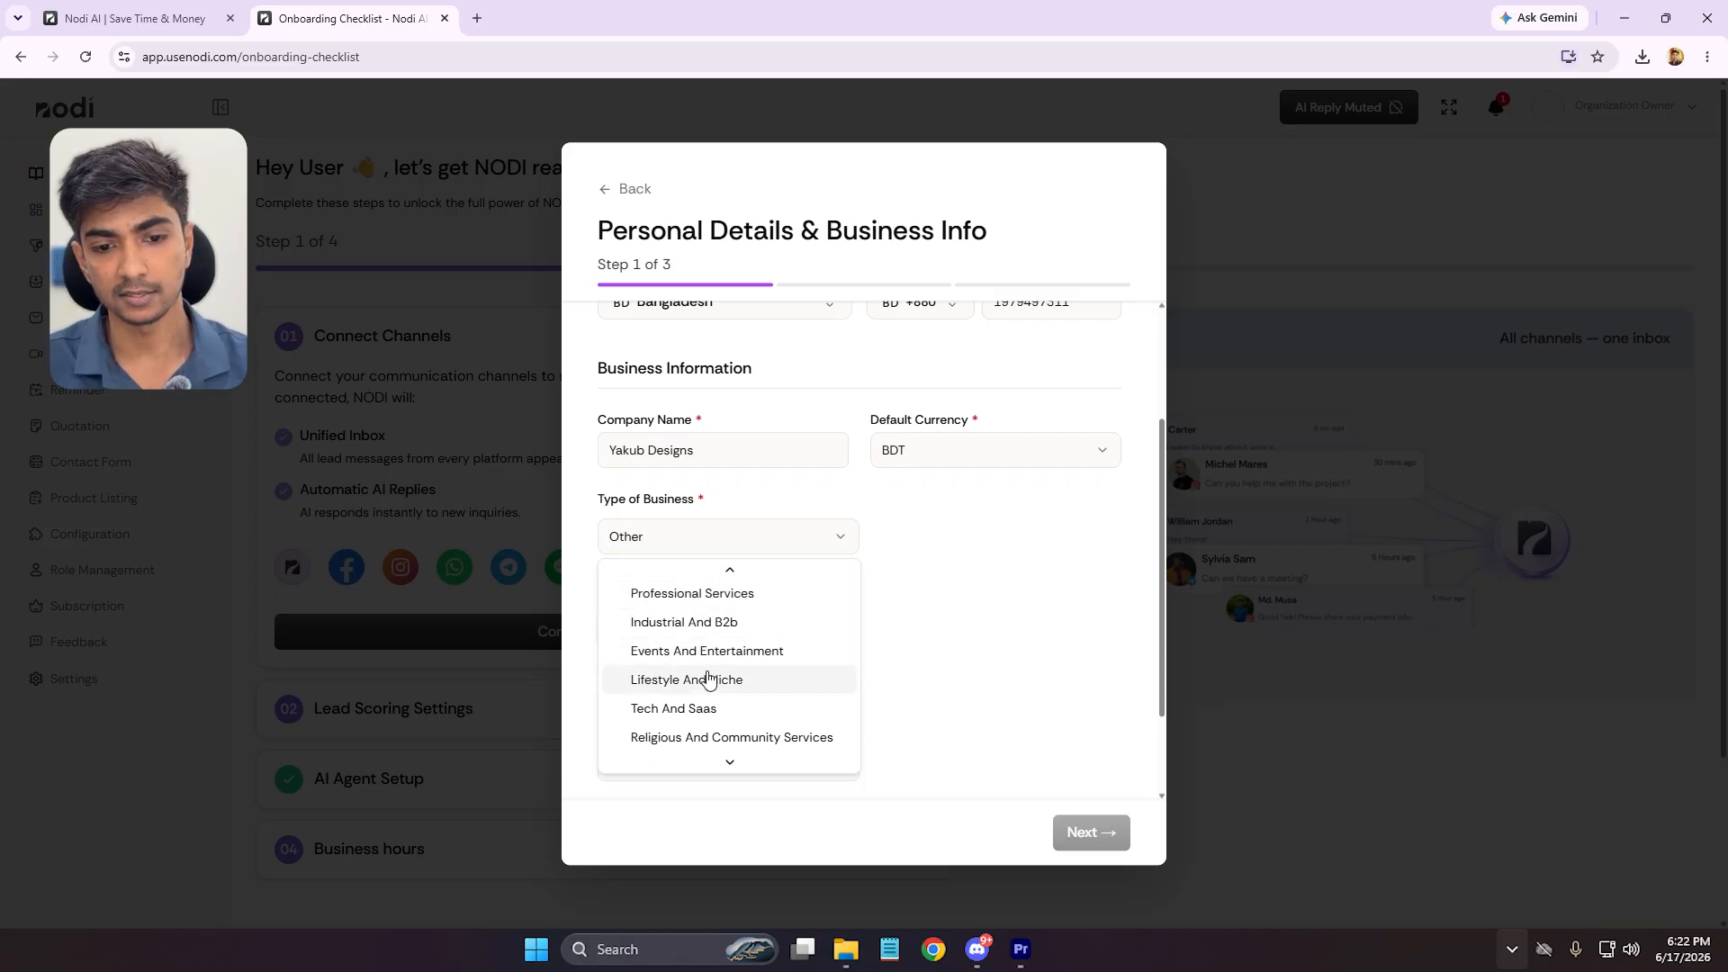
pyautogui.click(706, 756)
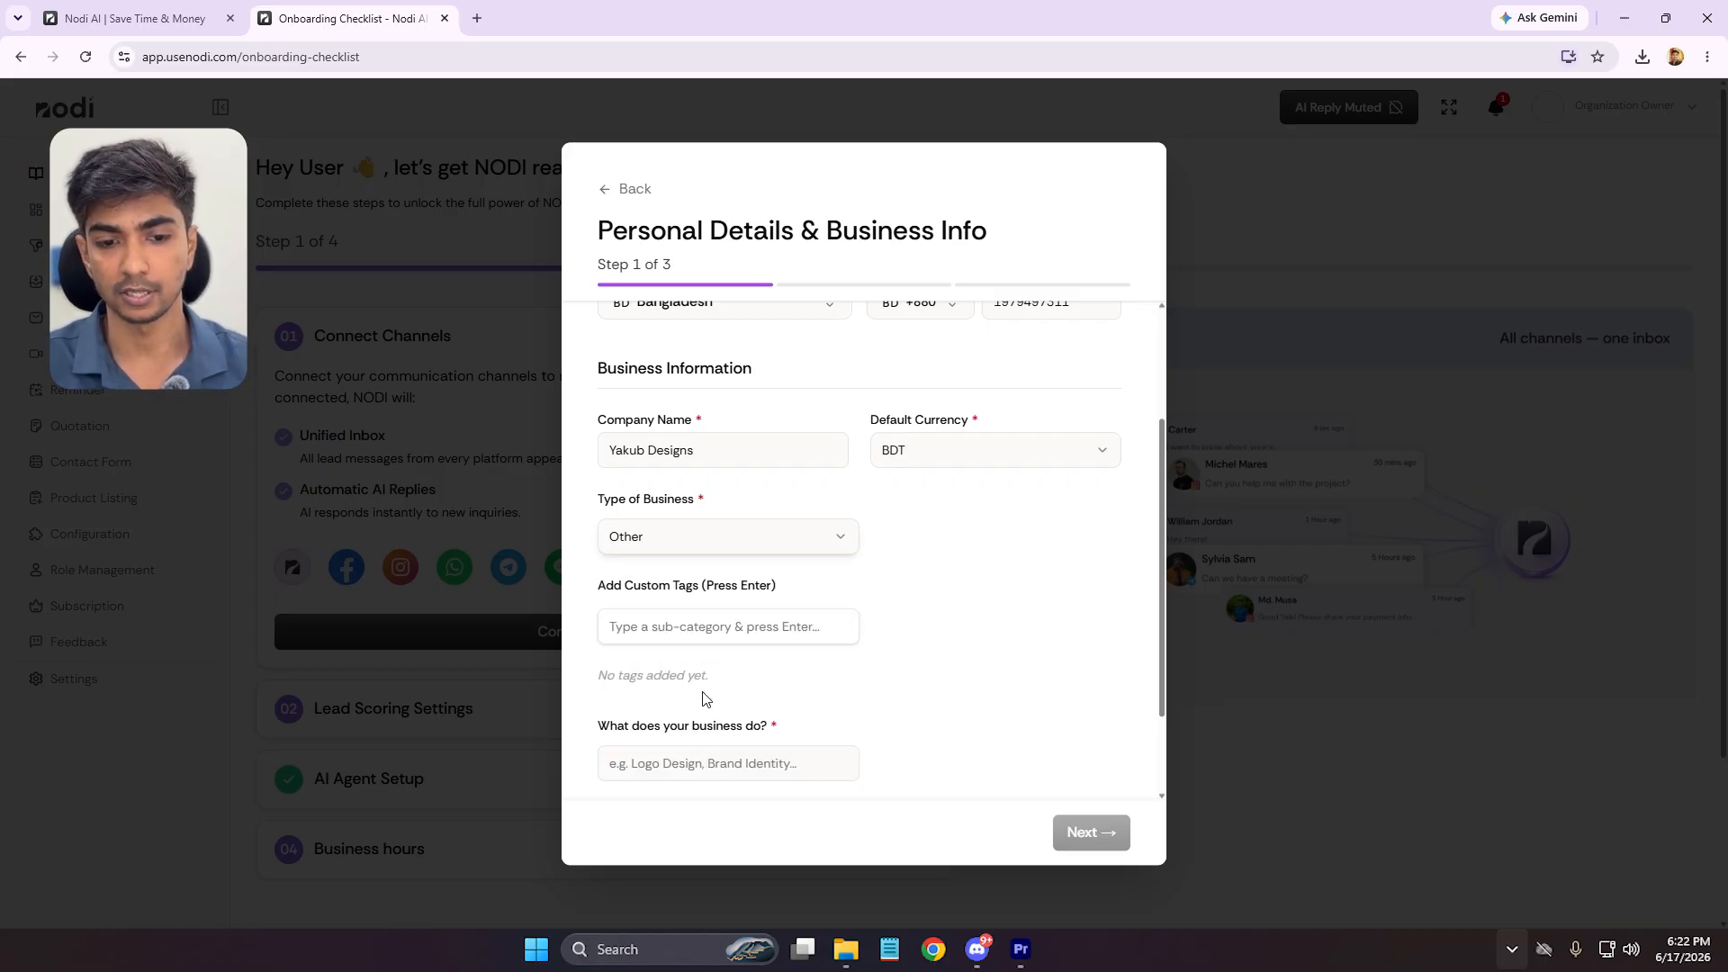
pyautogui.click(716, 626)
pyautogui.write('Graphics design')
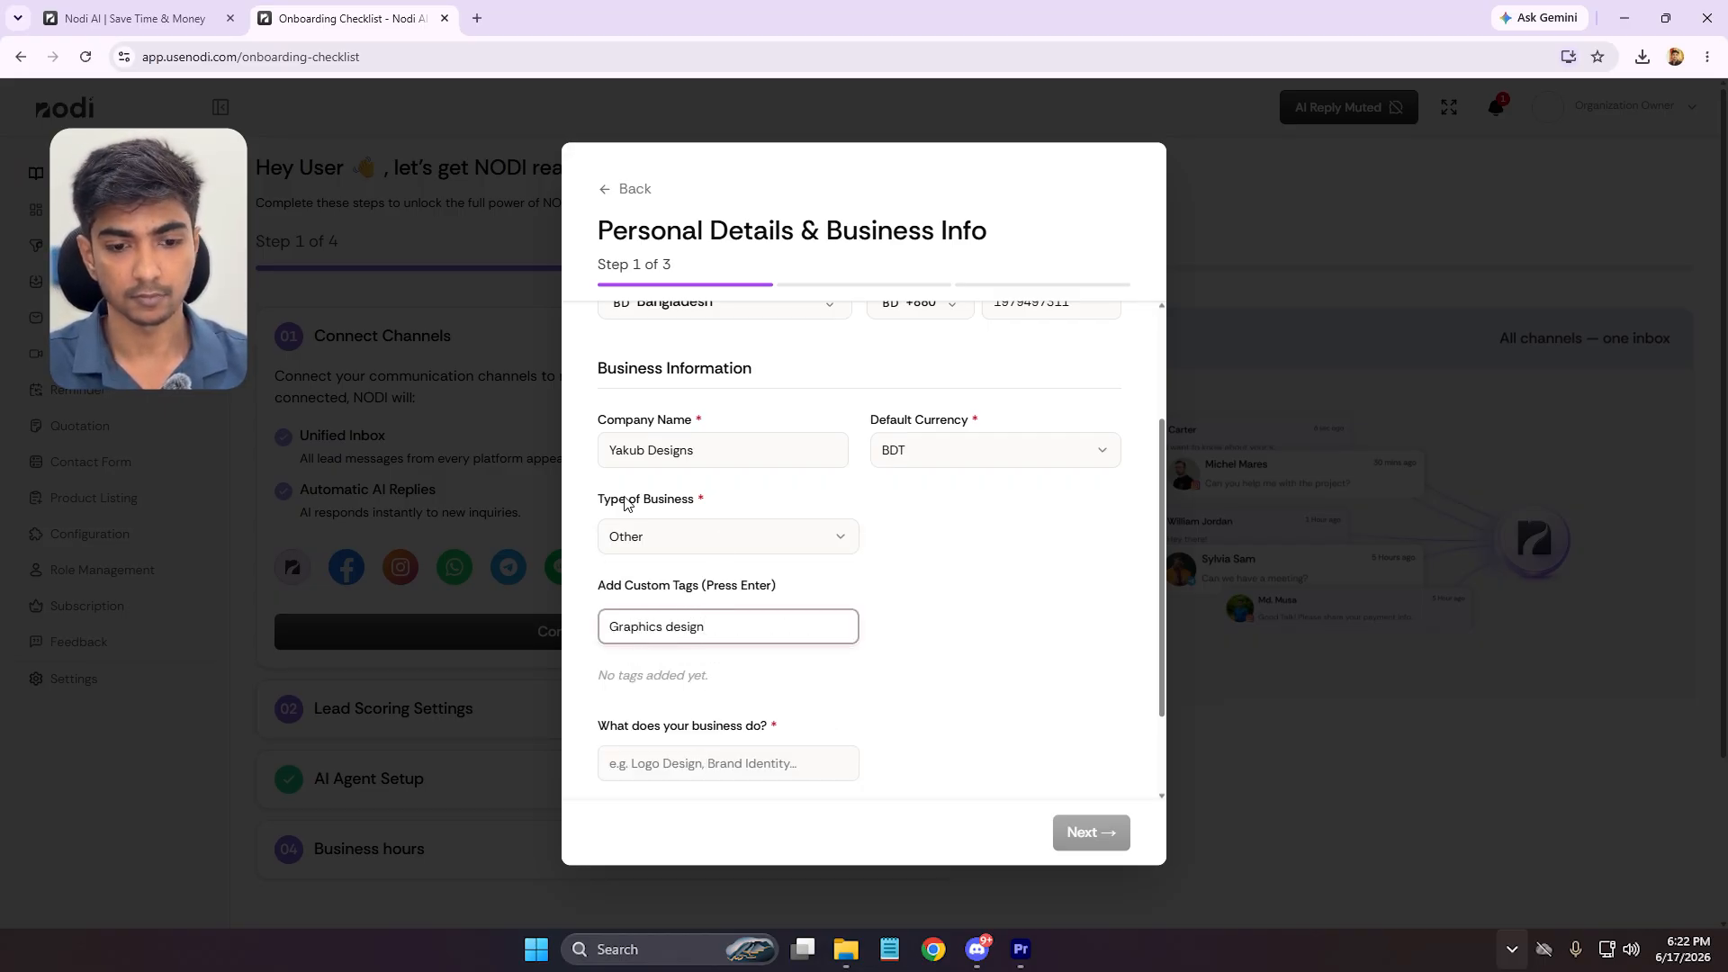
pyautogui.scroll(-1, 628, 504)
pyautogui.press('Tab')
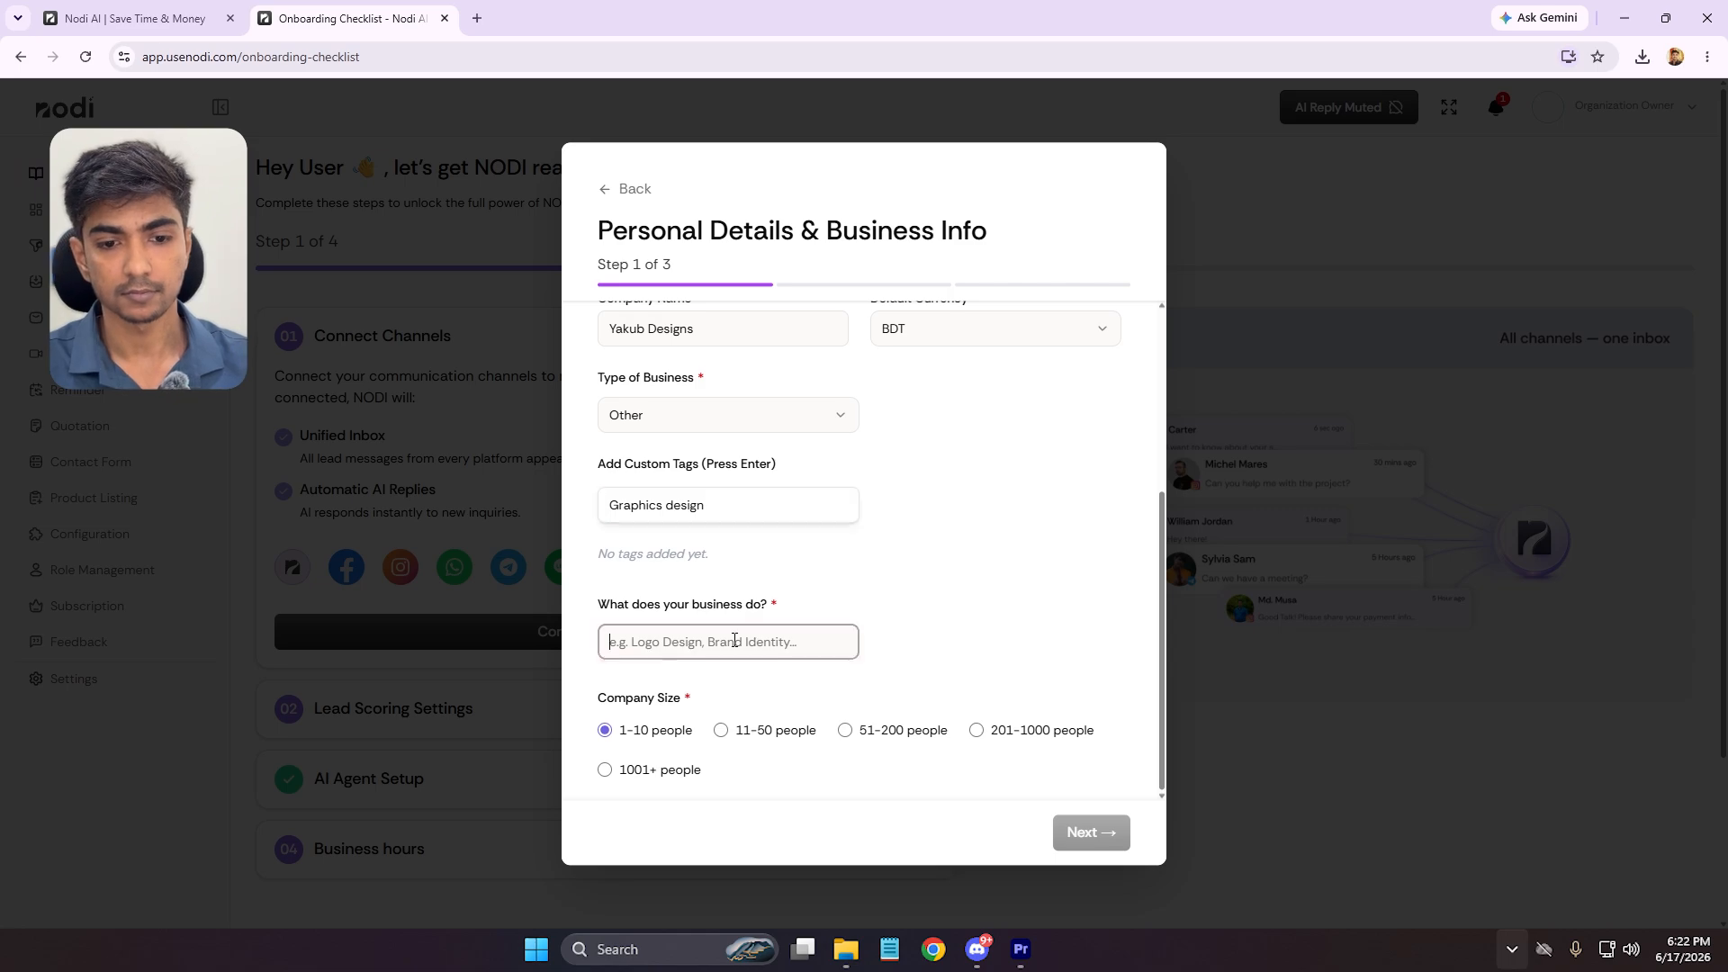
pyautogui.write('Crea')
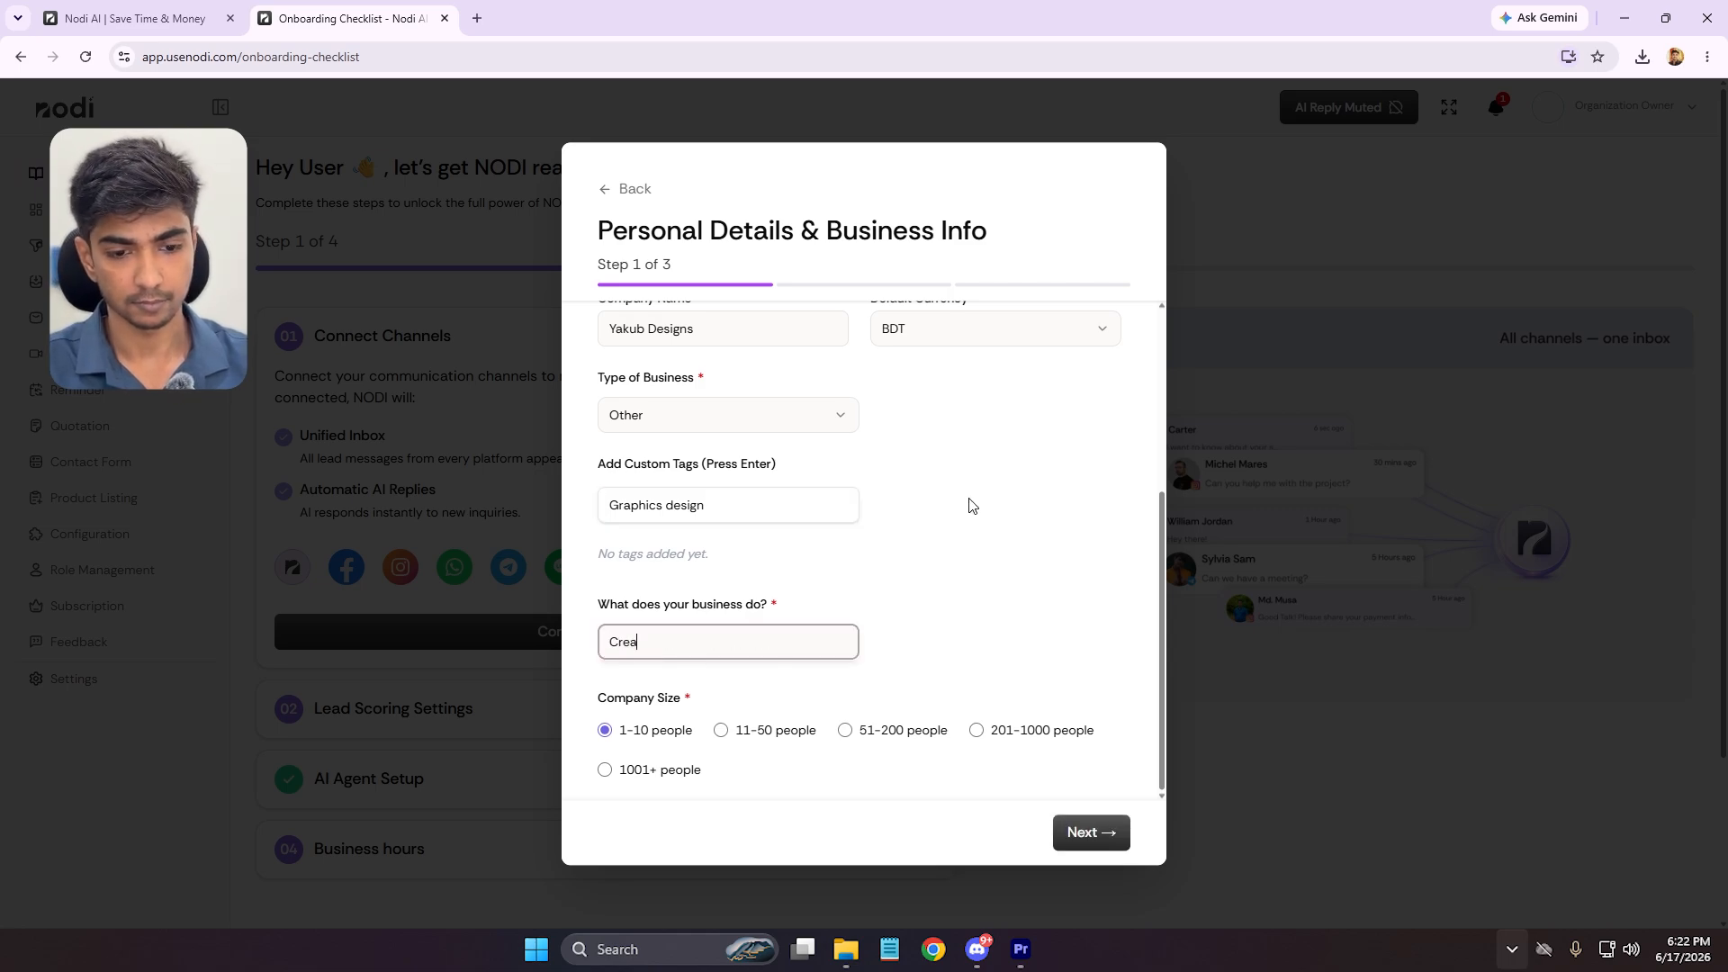
pyautogui.write('tive design solu')
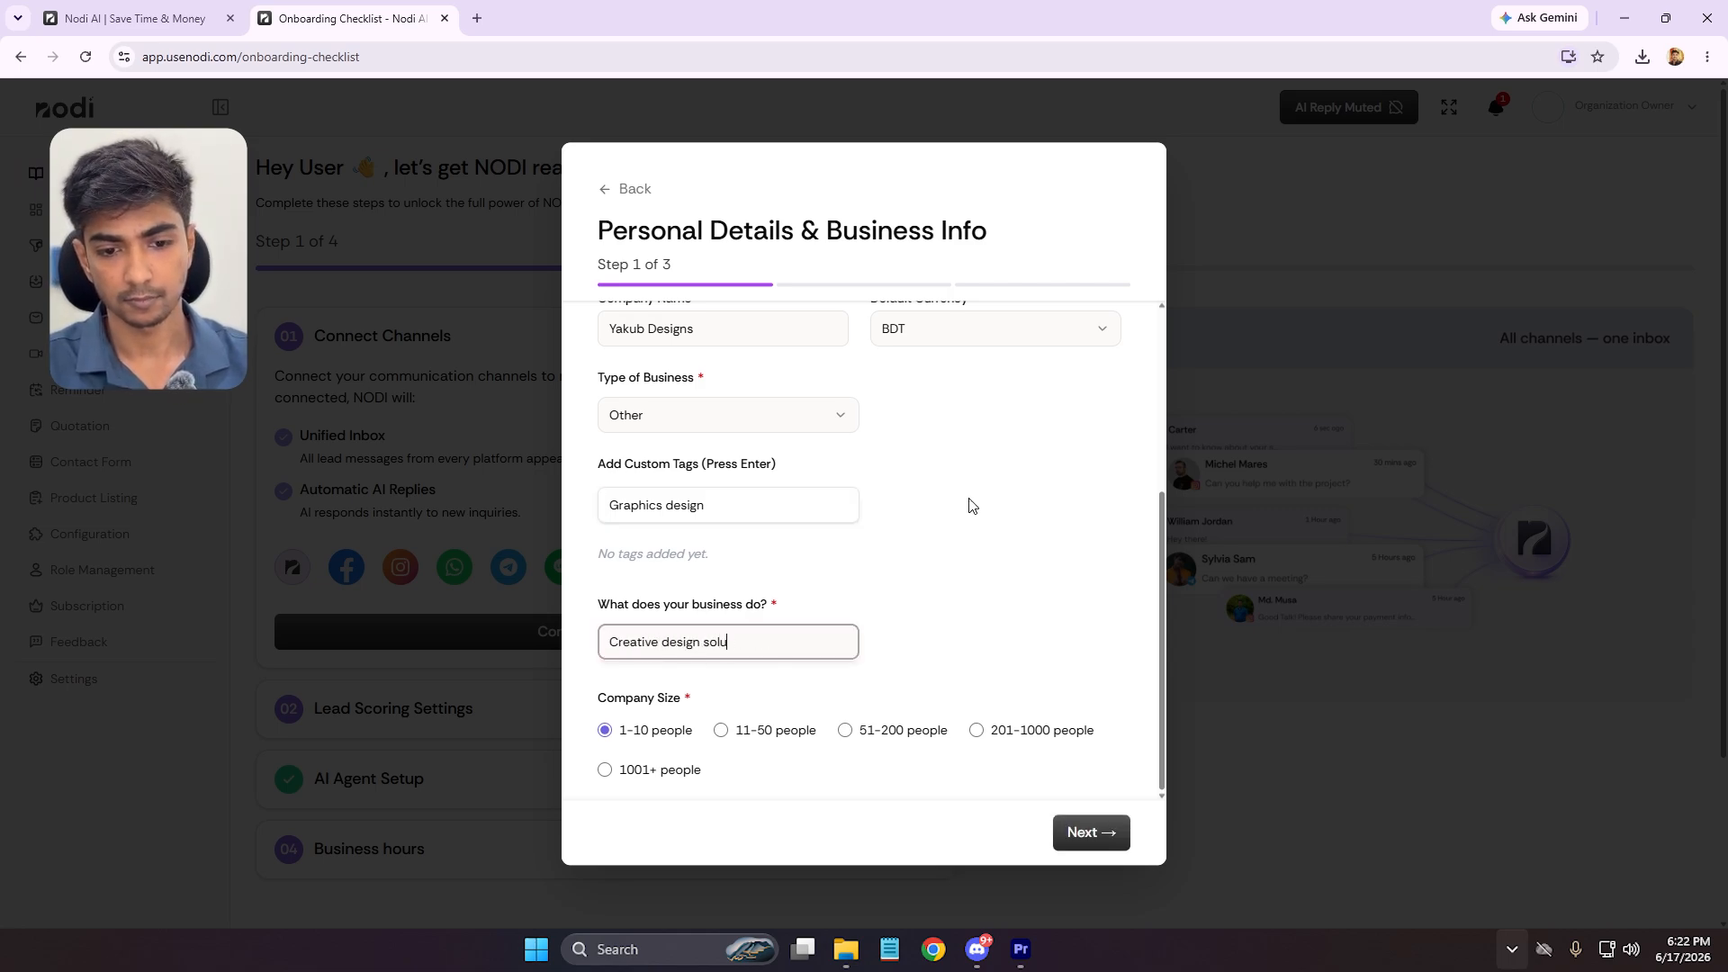
pyautogui.write('tions')
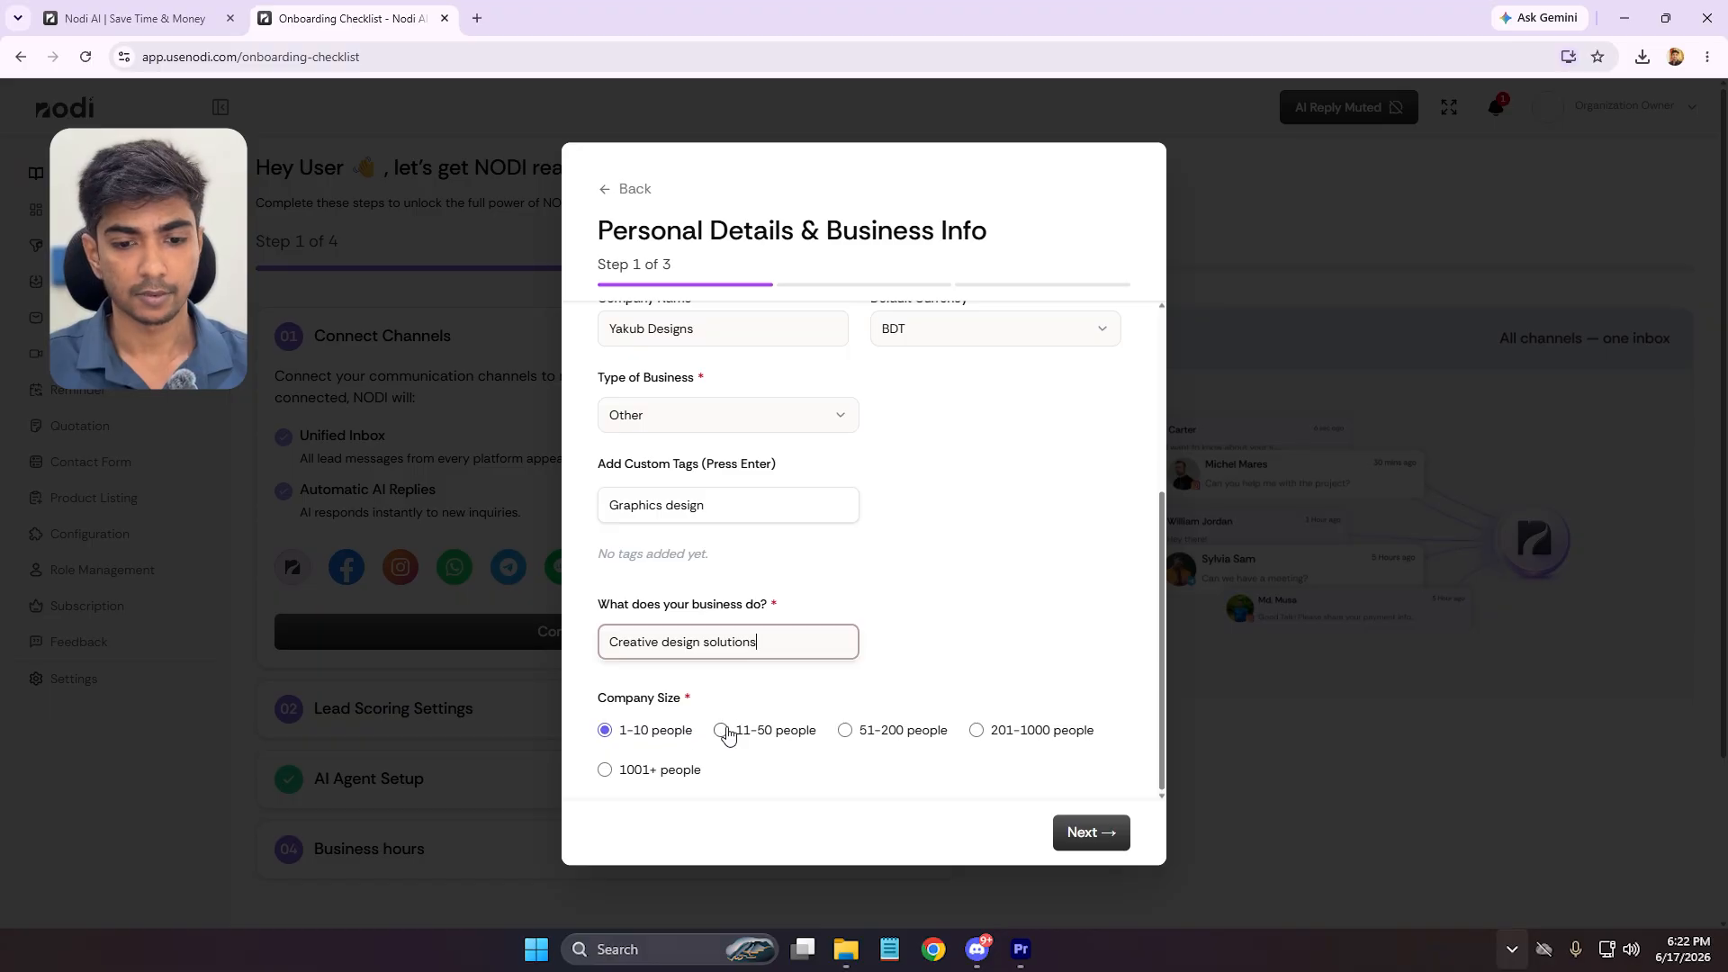
# - Set company size to 1–10 people and advance to Business Specific Info
pyautogui.click(734, 730)
pyautogui.moveTo(903, 730); pyautogui.dragTo(897, 730)
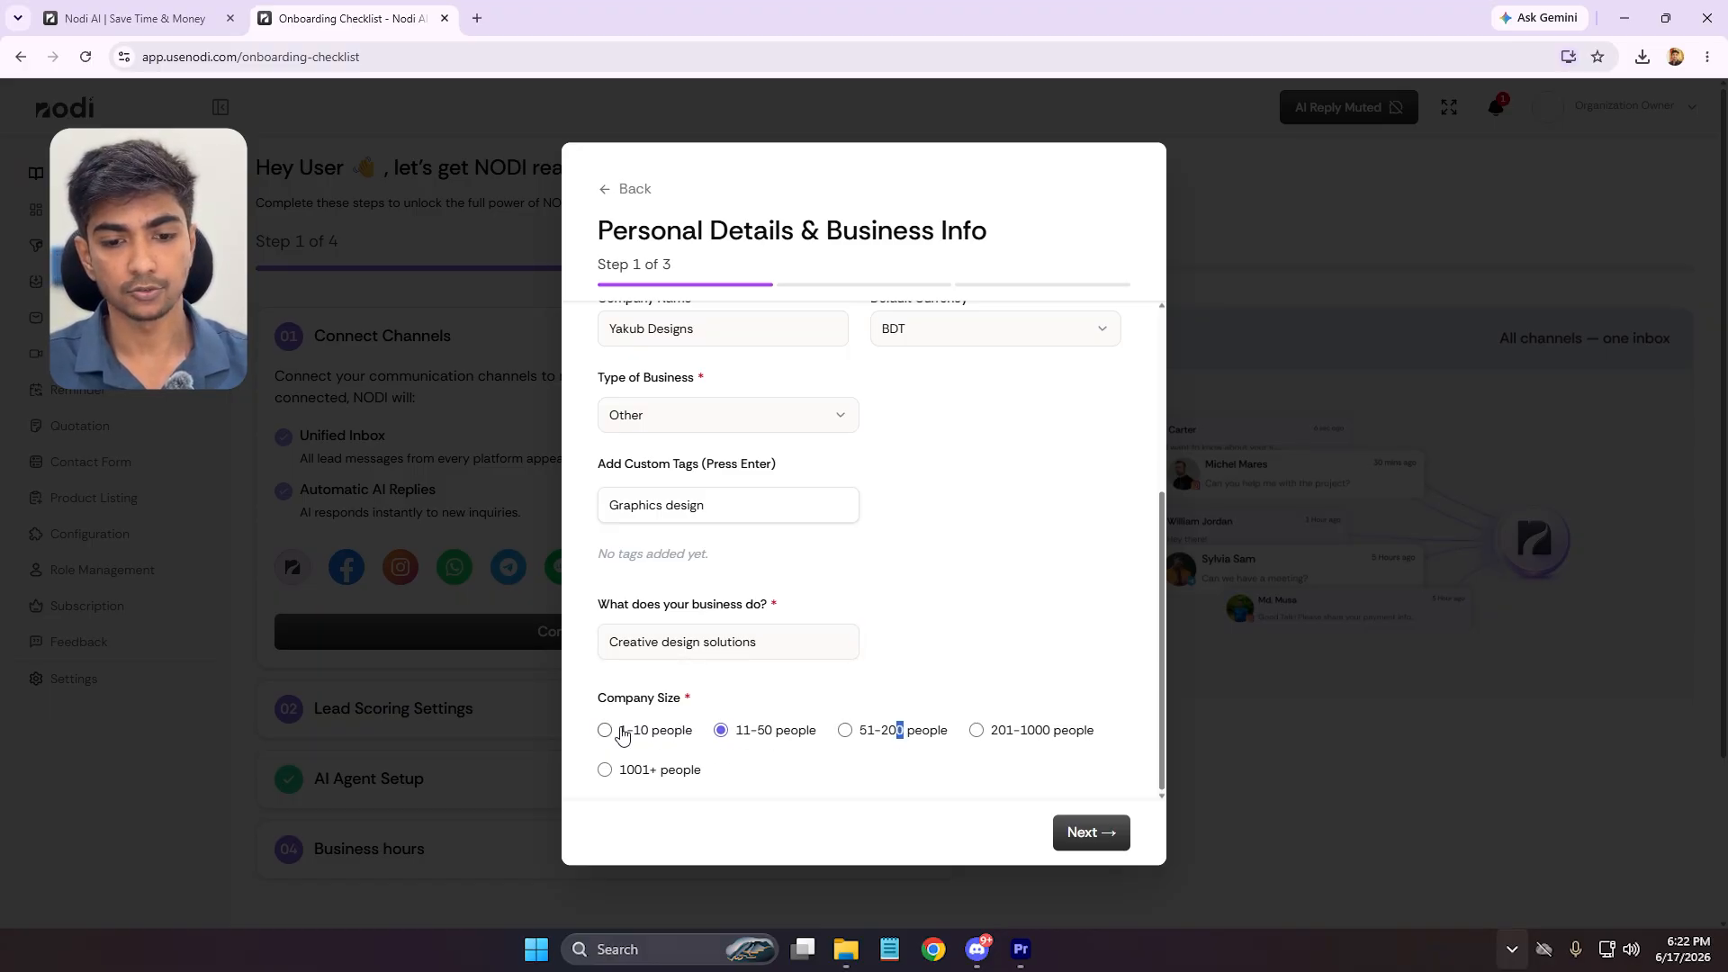
pyautogui.click(621, 735)
pyautogui.click(1089, 823)
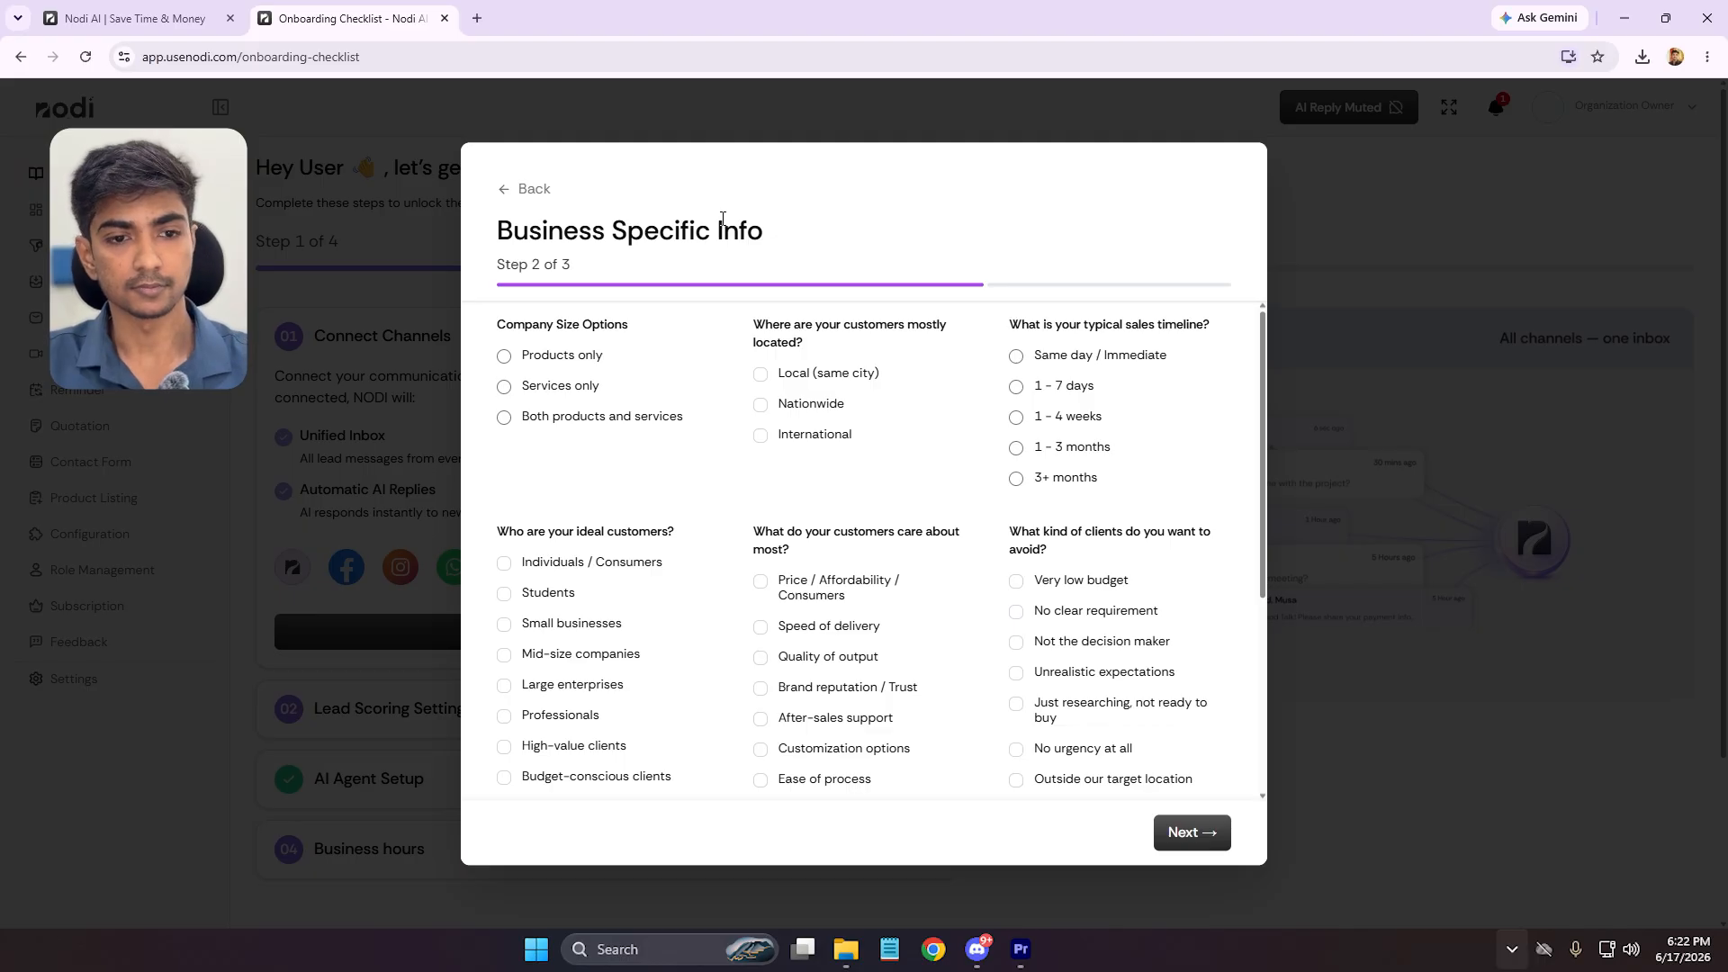
# - Answer services only, local same-city customers, and a 1–7 day sales timeline
pyautogui.click(544, 390)
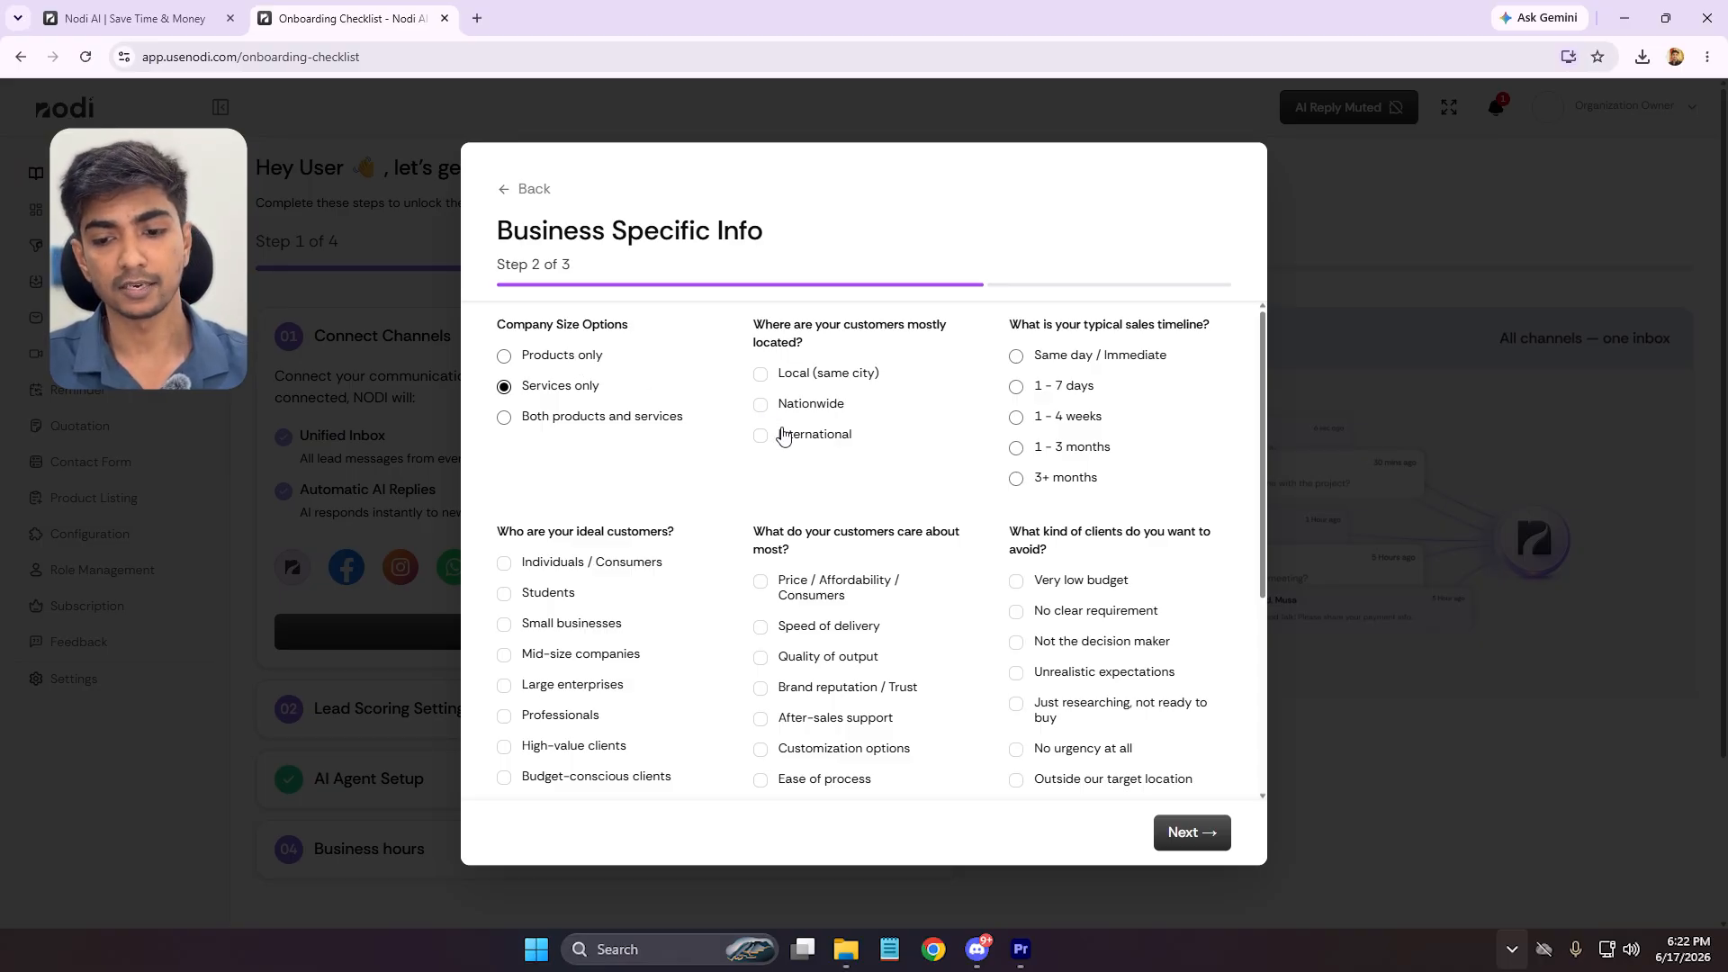
pyautogui.scroll(-2, 776, 429)
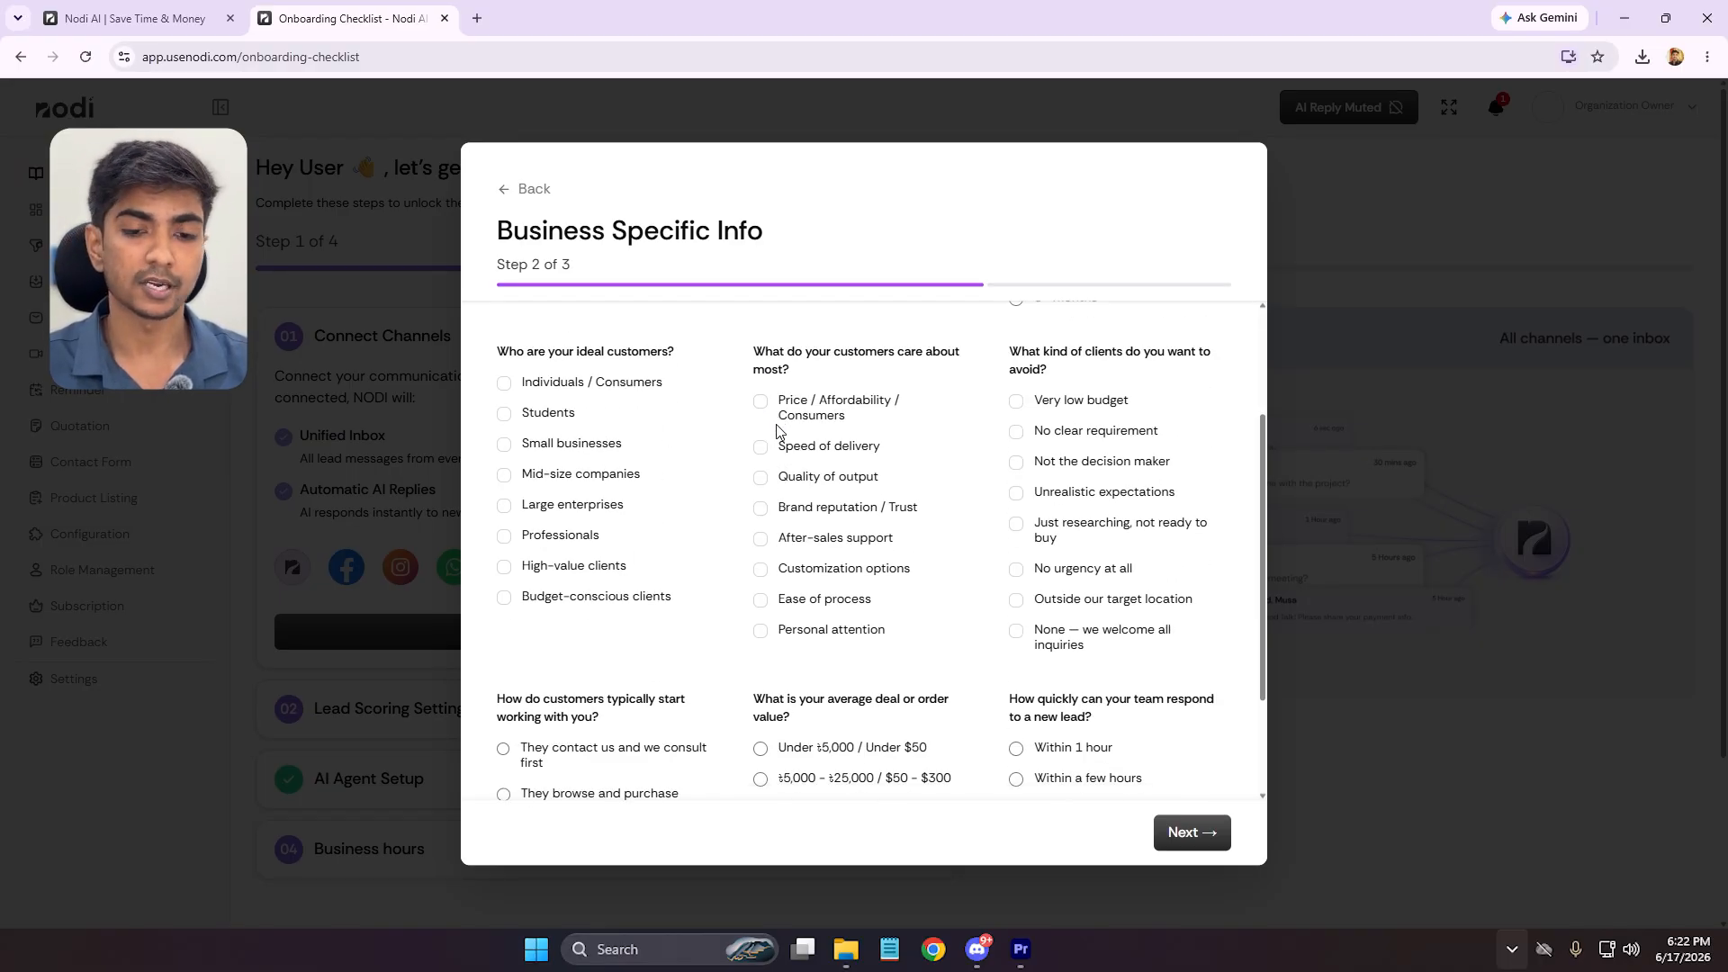
pyautogui.scroll(-1, 776, 455)
pyautogui.scroll(3, 779, 479)
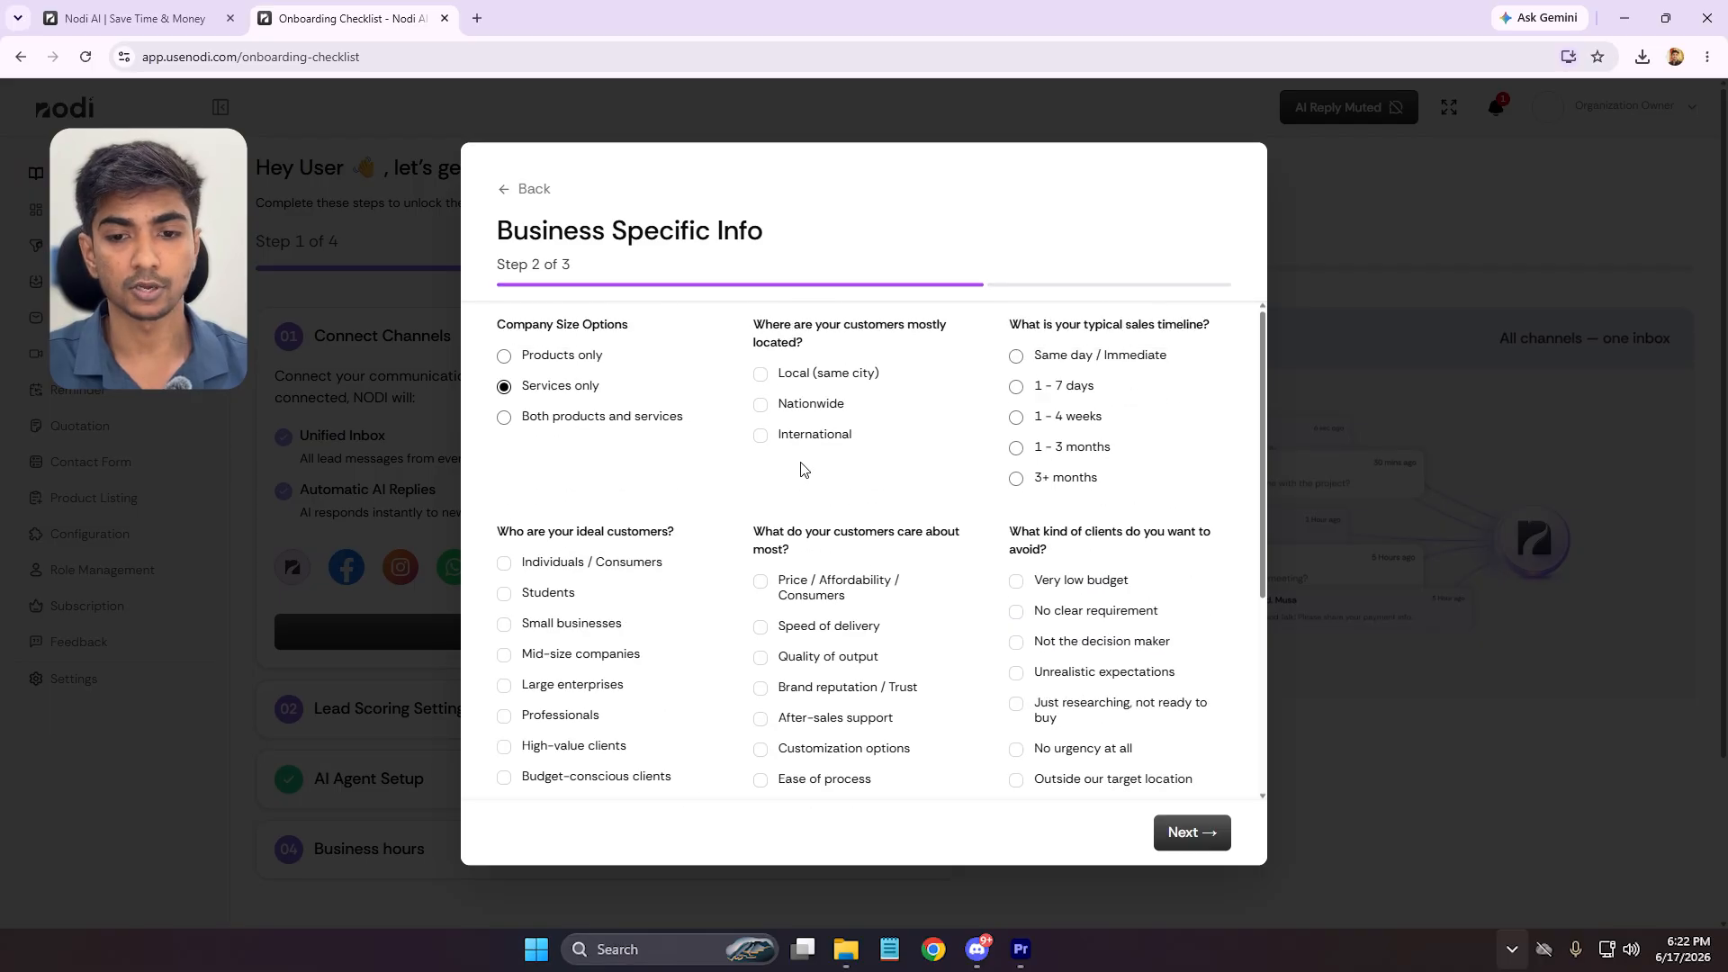
pyautogui.scroll(-2, 868, 476)
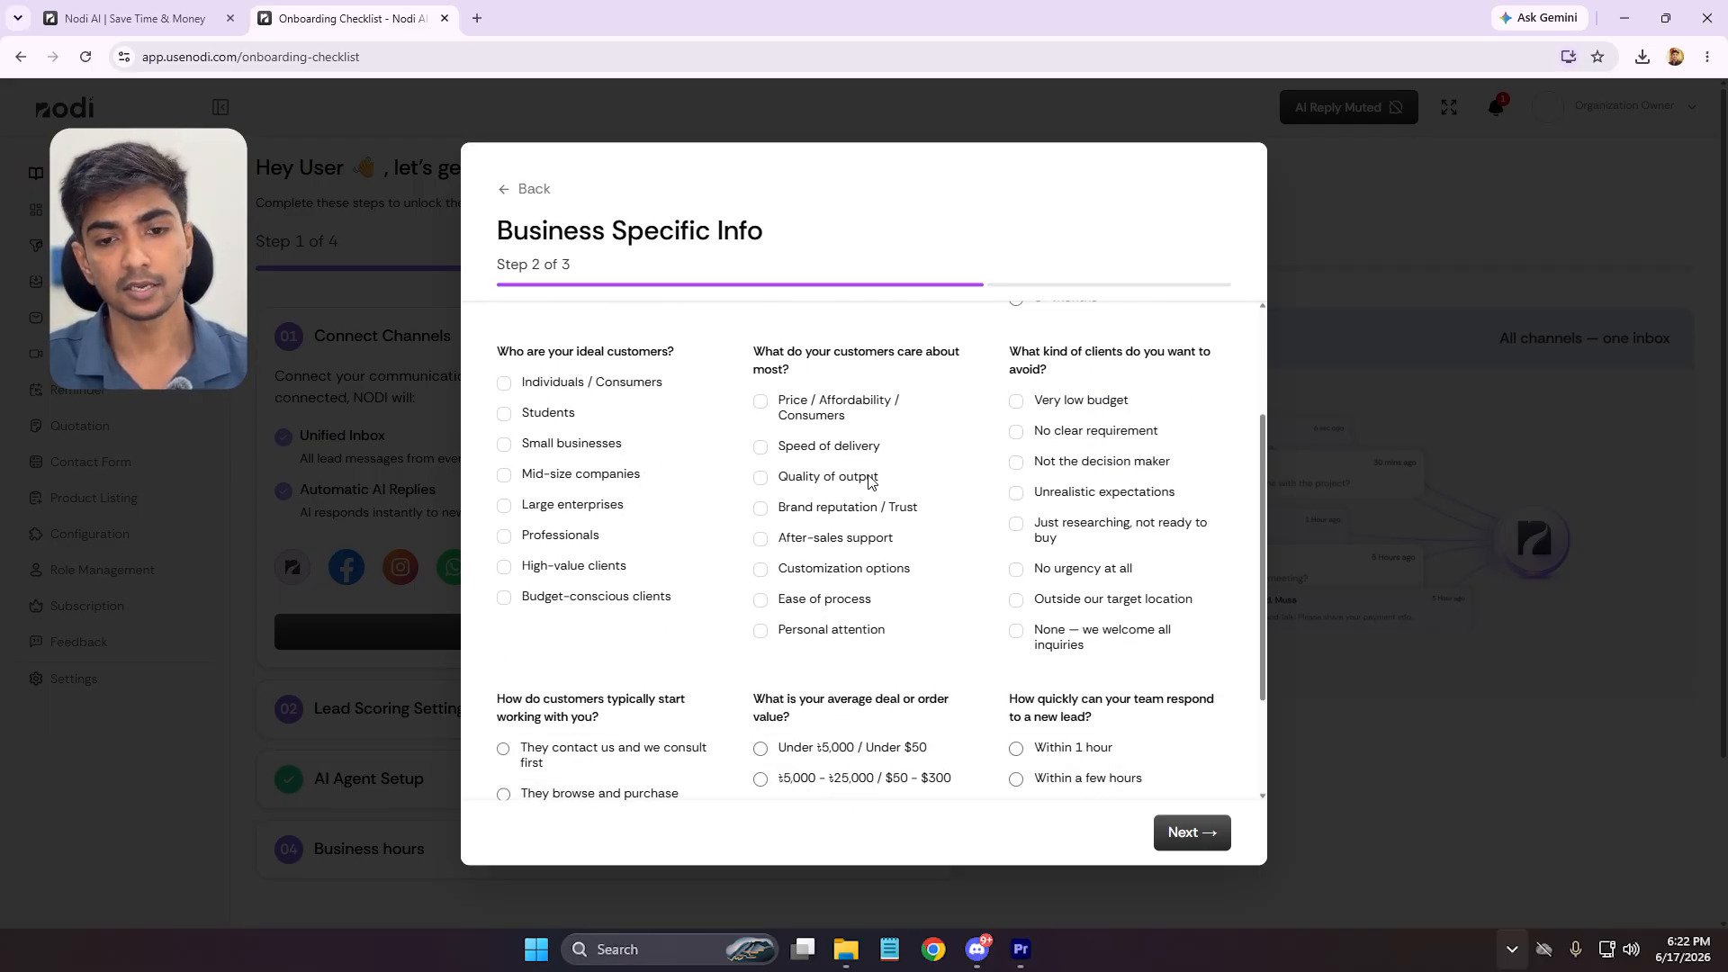
pyautogui.scroll(-1, 879, 515)
pyautogui.scroll(3, 846, 495)
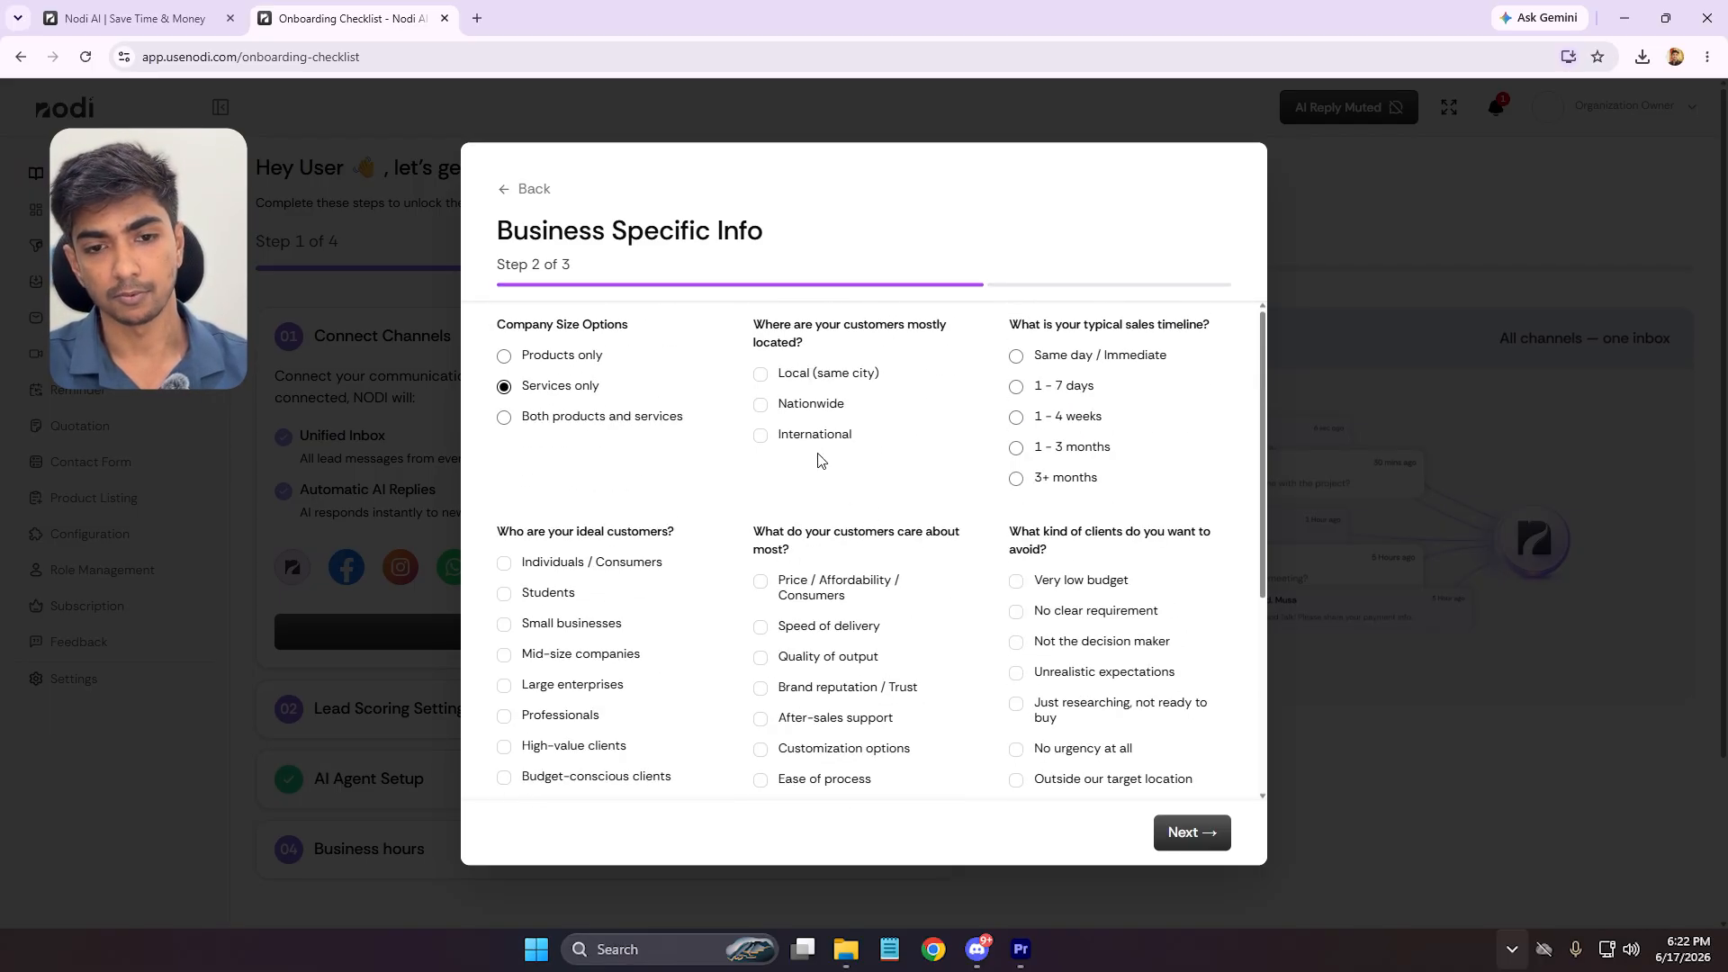
pyautogui.click(799, 386)
pyautogui.click(1018, 387)
# - Choose individuals, price concern, no-clear-requirement avoidance, consult-first, ৳5,000–৳25,000 deals, and within-1-hour response
pyautogui.scroll(-1, 987, 518)
pyautogui.scroll(-1, 987, 518)
pyautogui.click(504, 472)
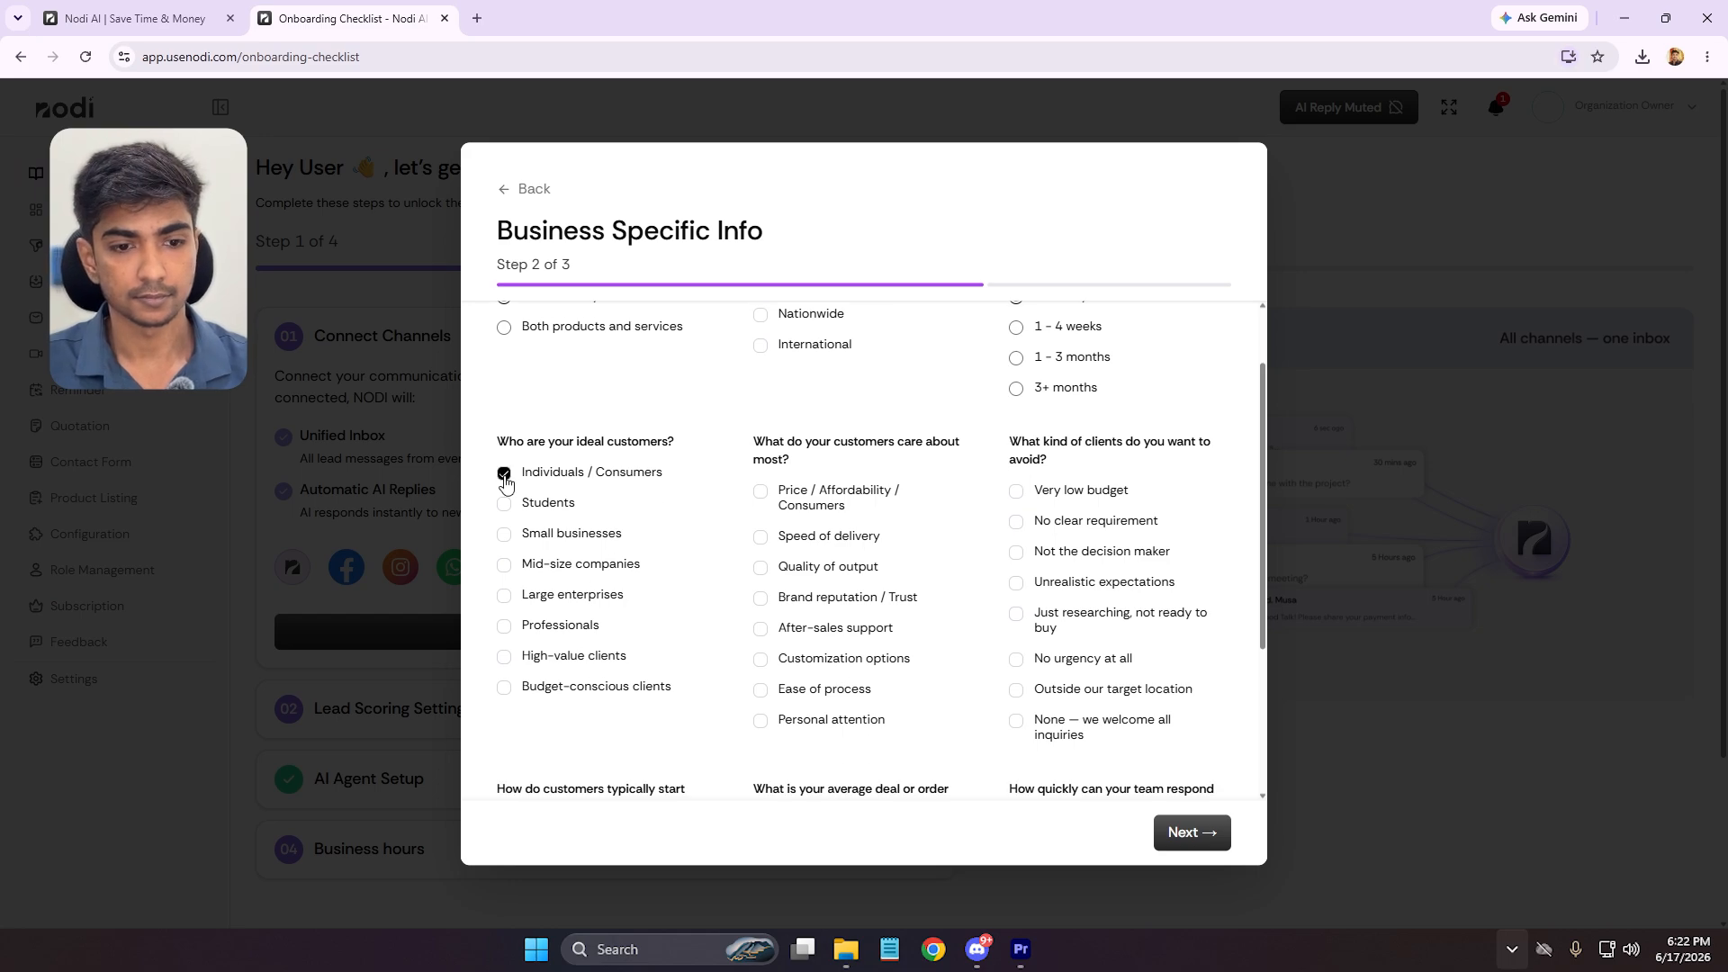
pyautogui.click(760, 491)
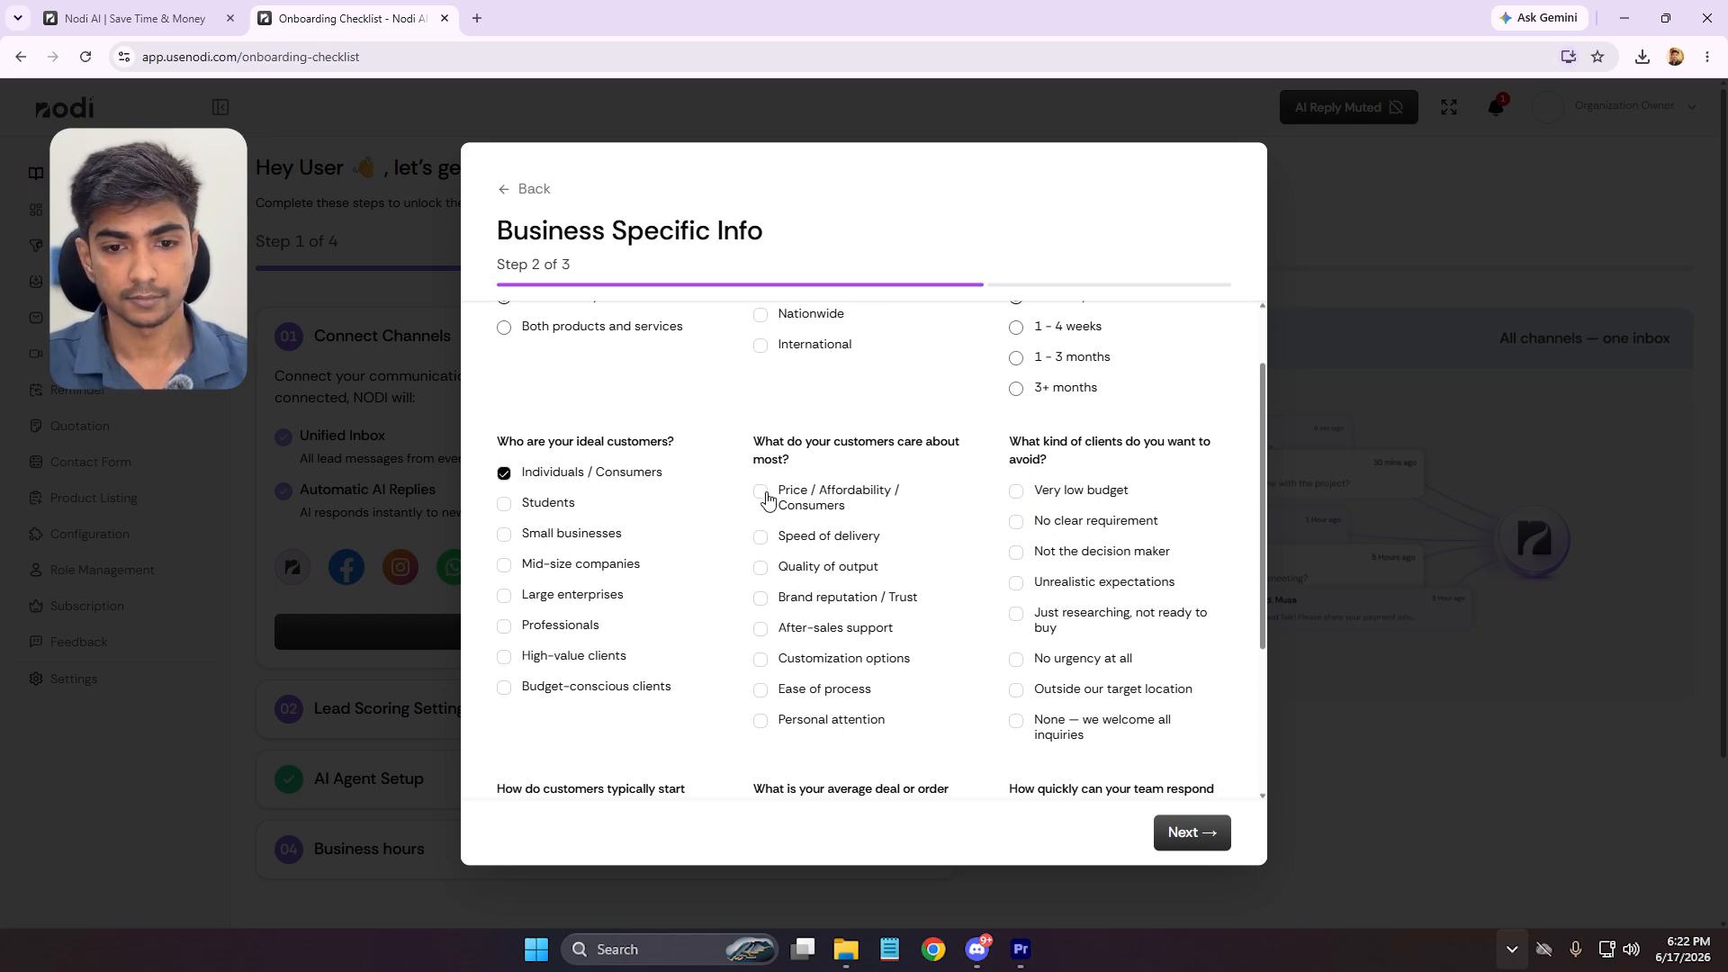
pyautogui.click(1017, 521)
pyautogui.scroll(-3, 1017, 522)
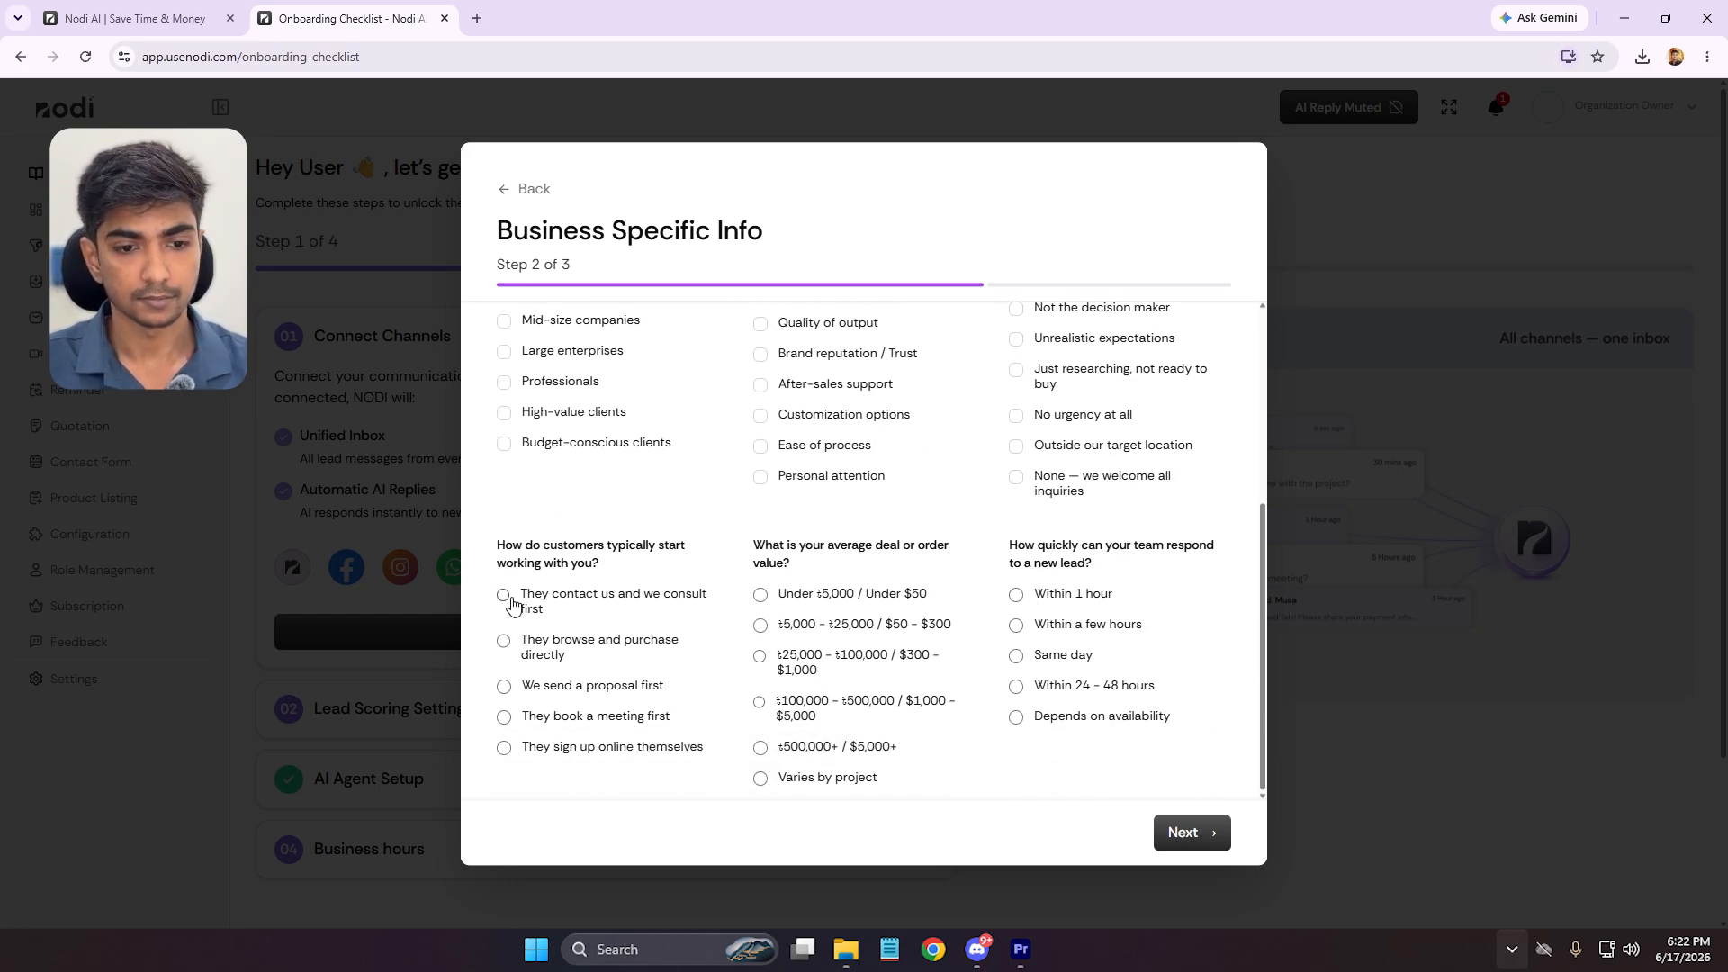
pyautogui.click(510, 601)
pyautogui.click(763, 625)
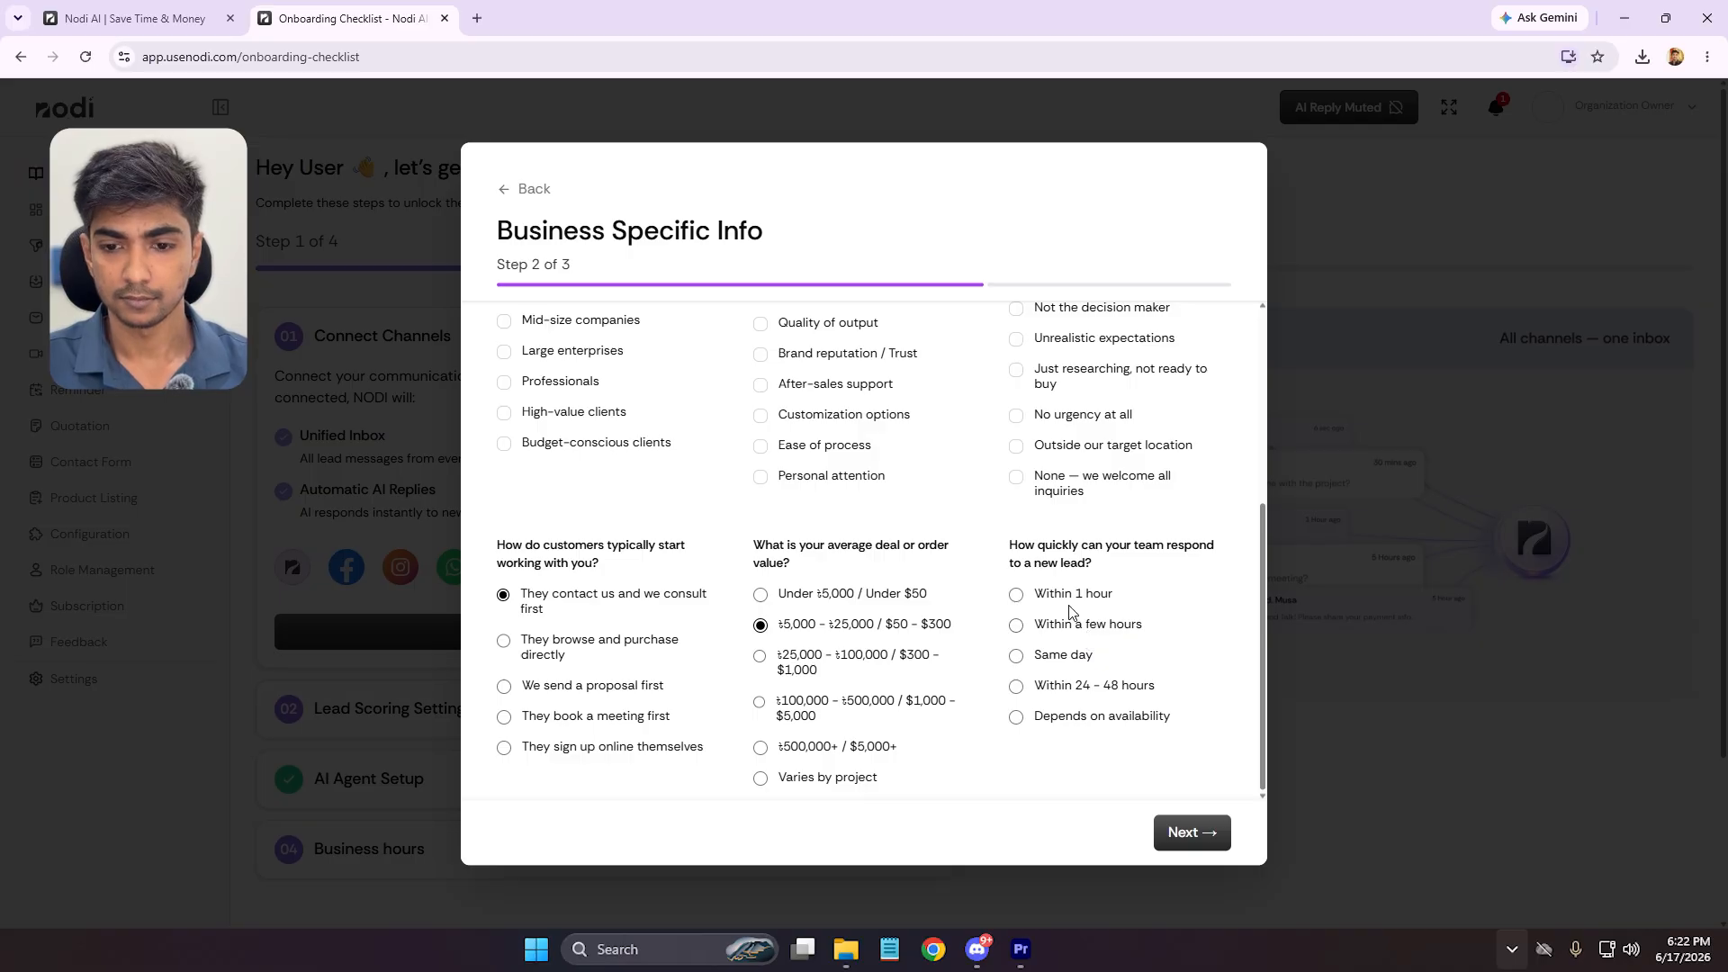
pyautogui.moveTo(1059, 601); pyautogui.dragTo(1057, 600)
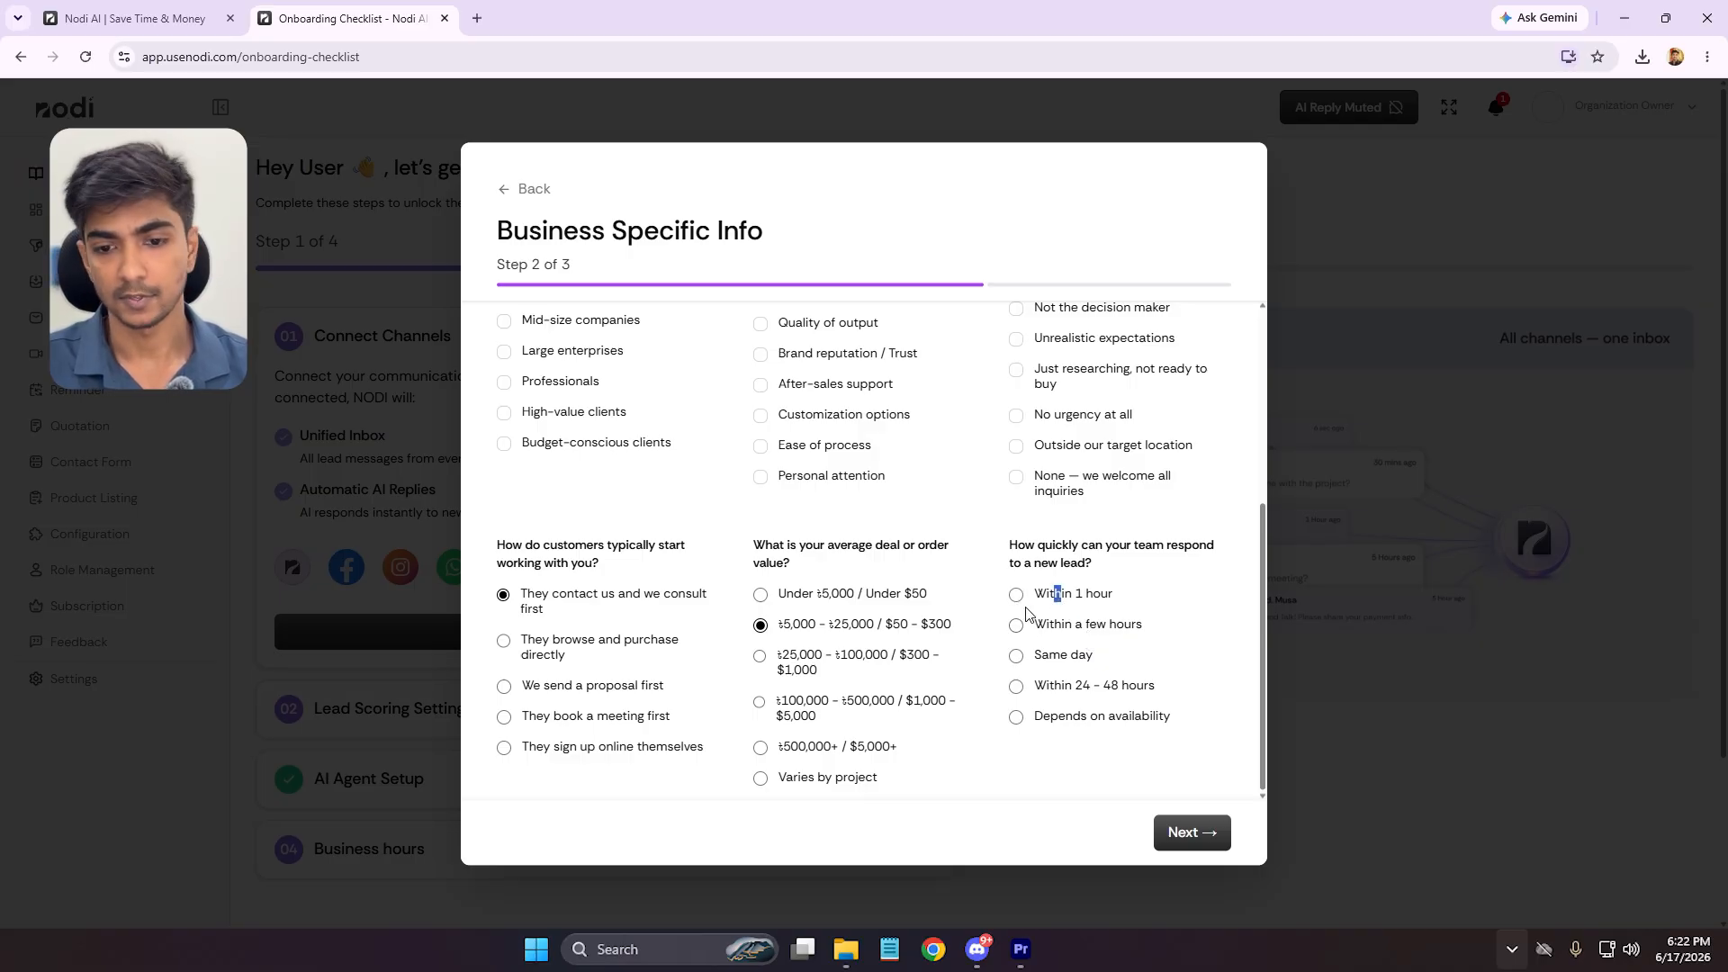
pyautogui.click(1018, 599)
pyautogui.click(1100, 594)
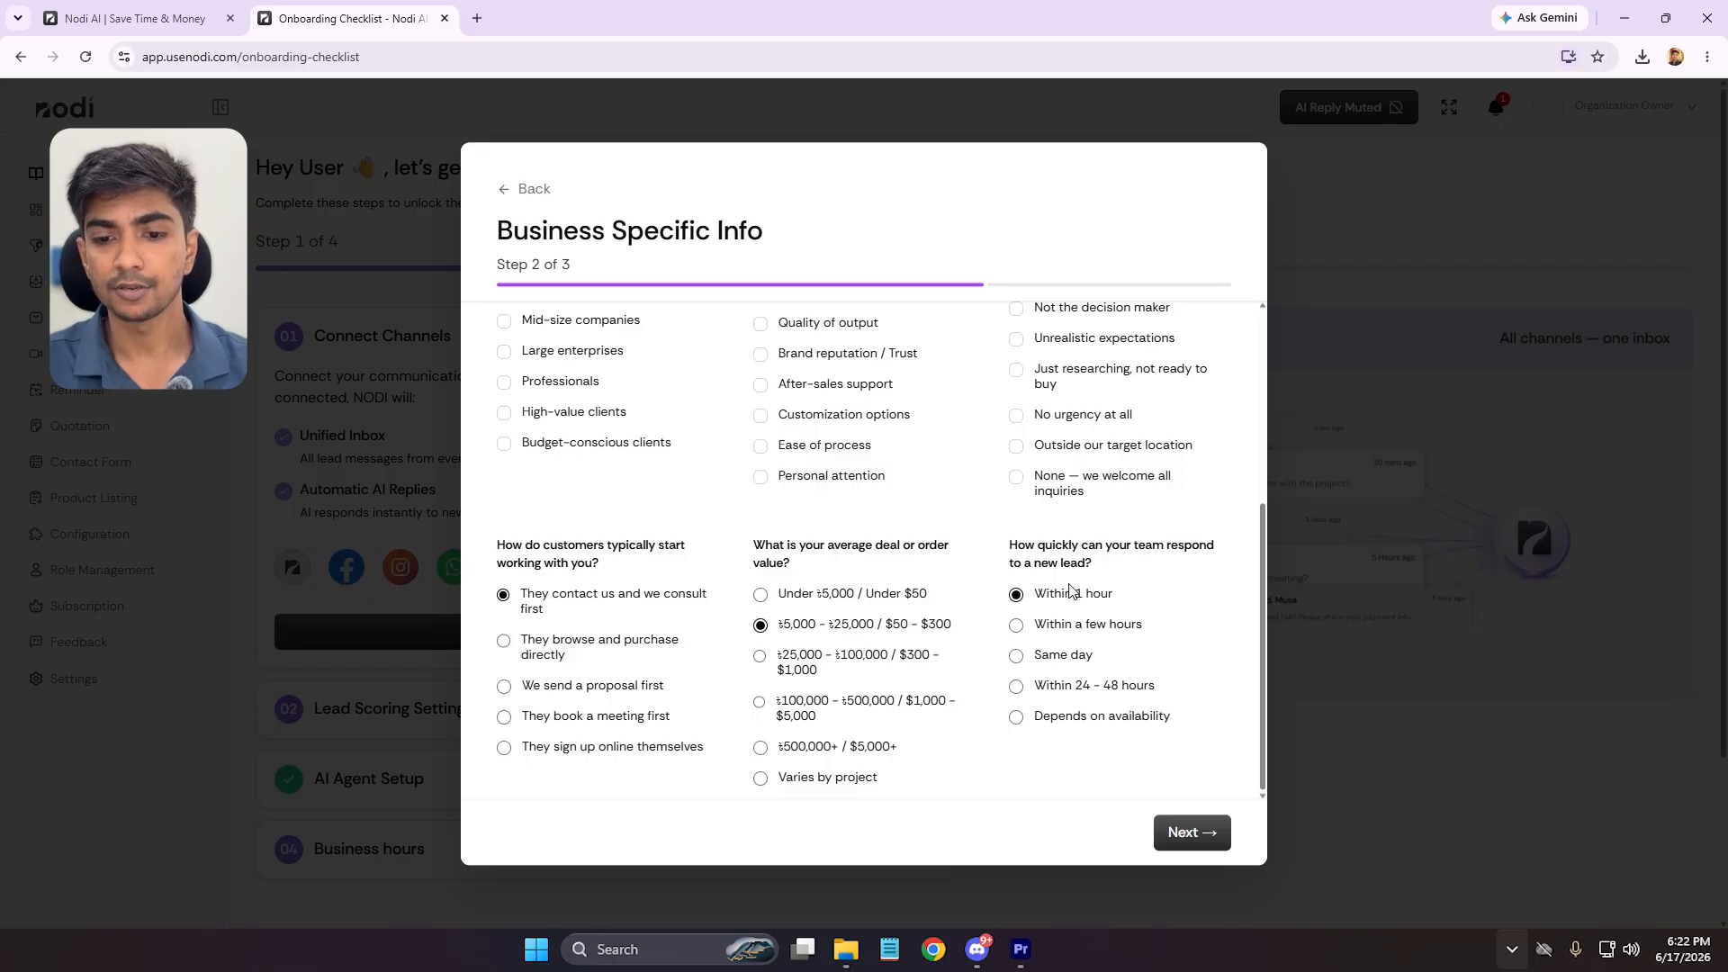
pyautogui.scroll(4, 1040, 619)
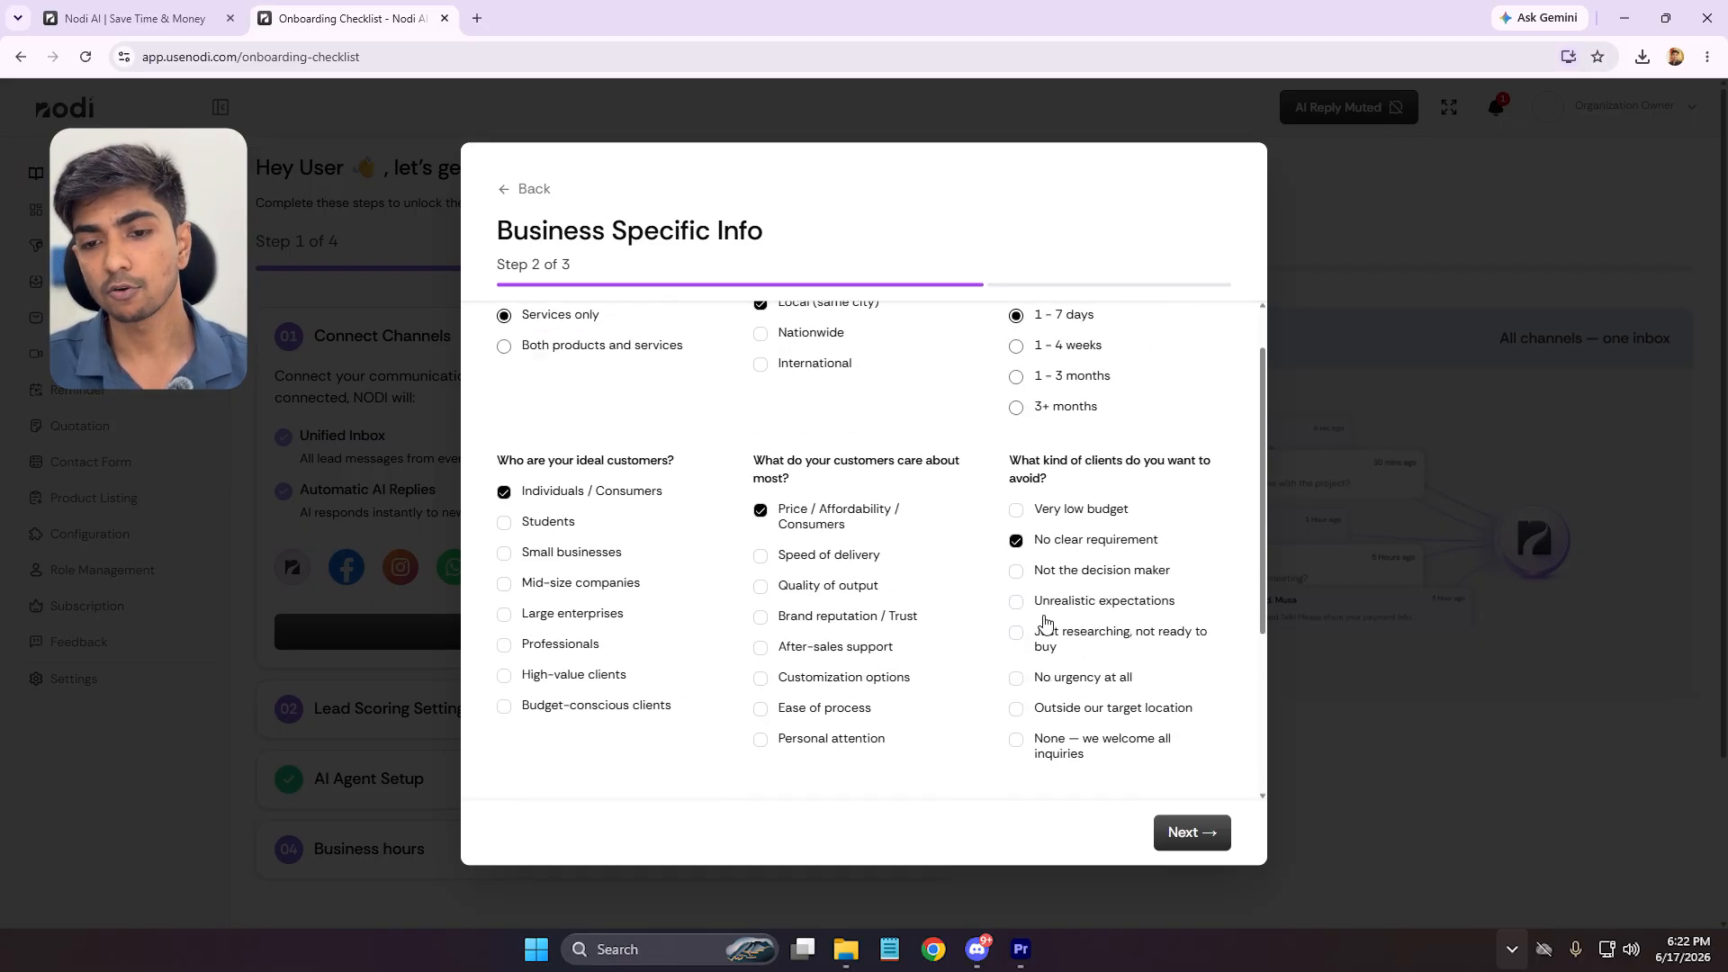
pyautogui.scroll(-4, 1037, 612)
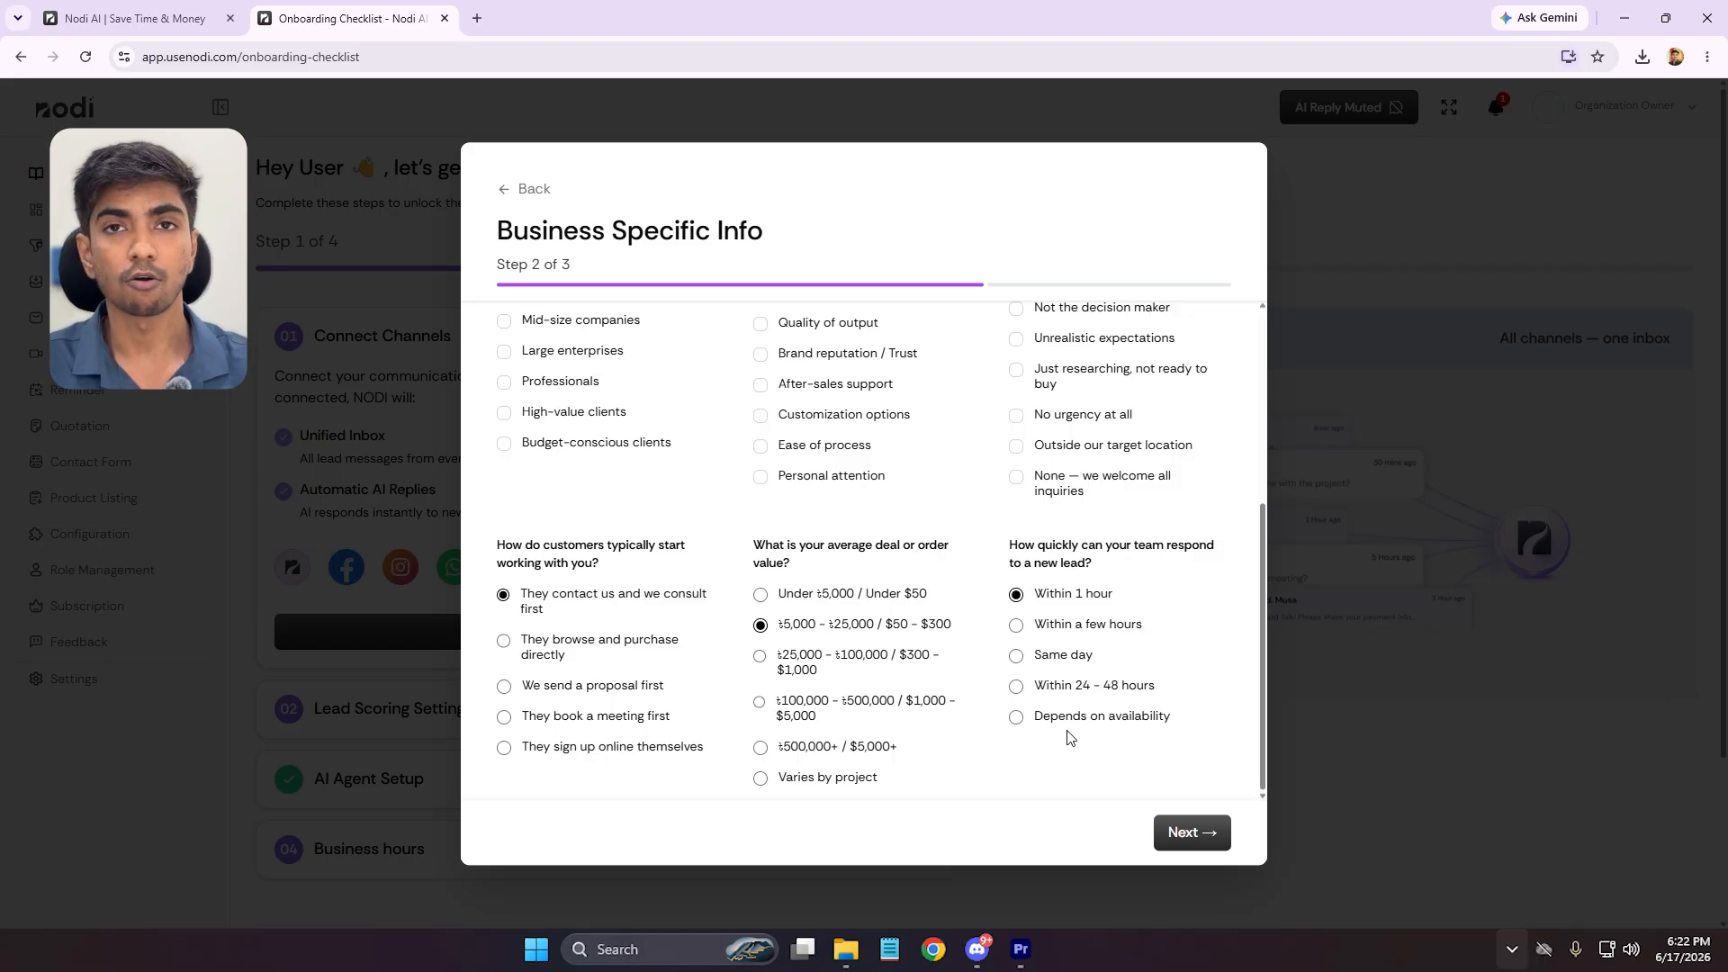
# - Keep the monthly Starter Package and pay through SSLCommerz, opening the ৳4,999.00 checkout
pyautogui.click(1196, 830)
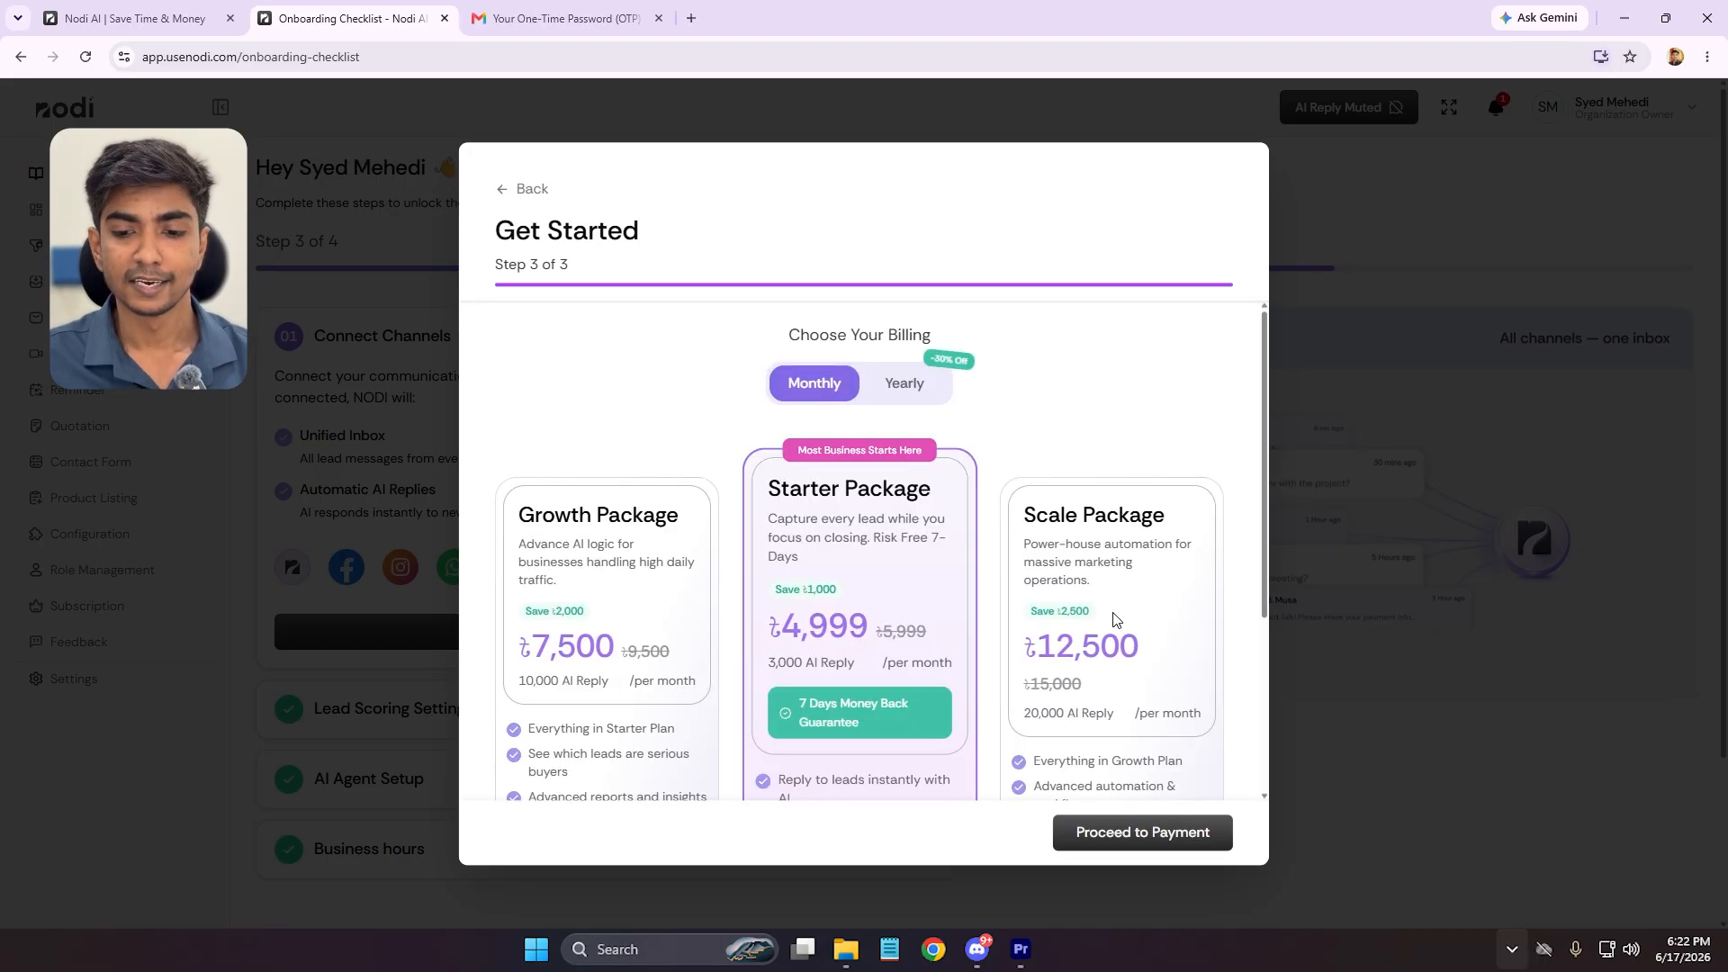
pyautogui.scroll(-4, 901, 549)
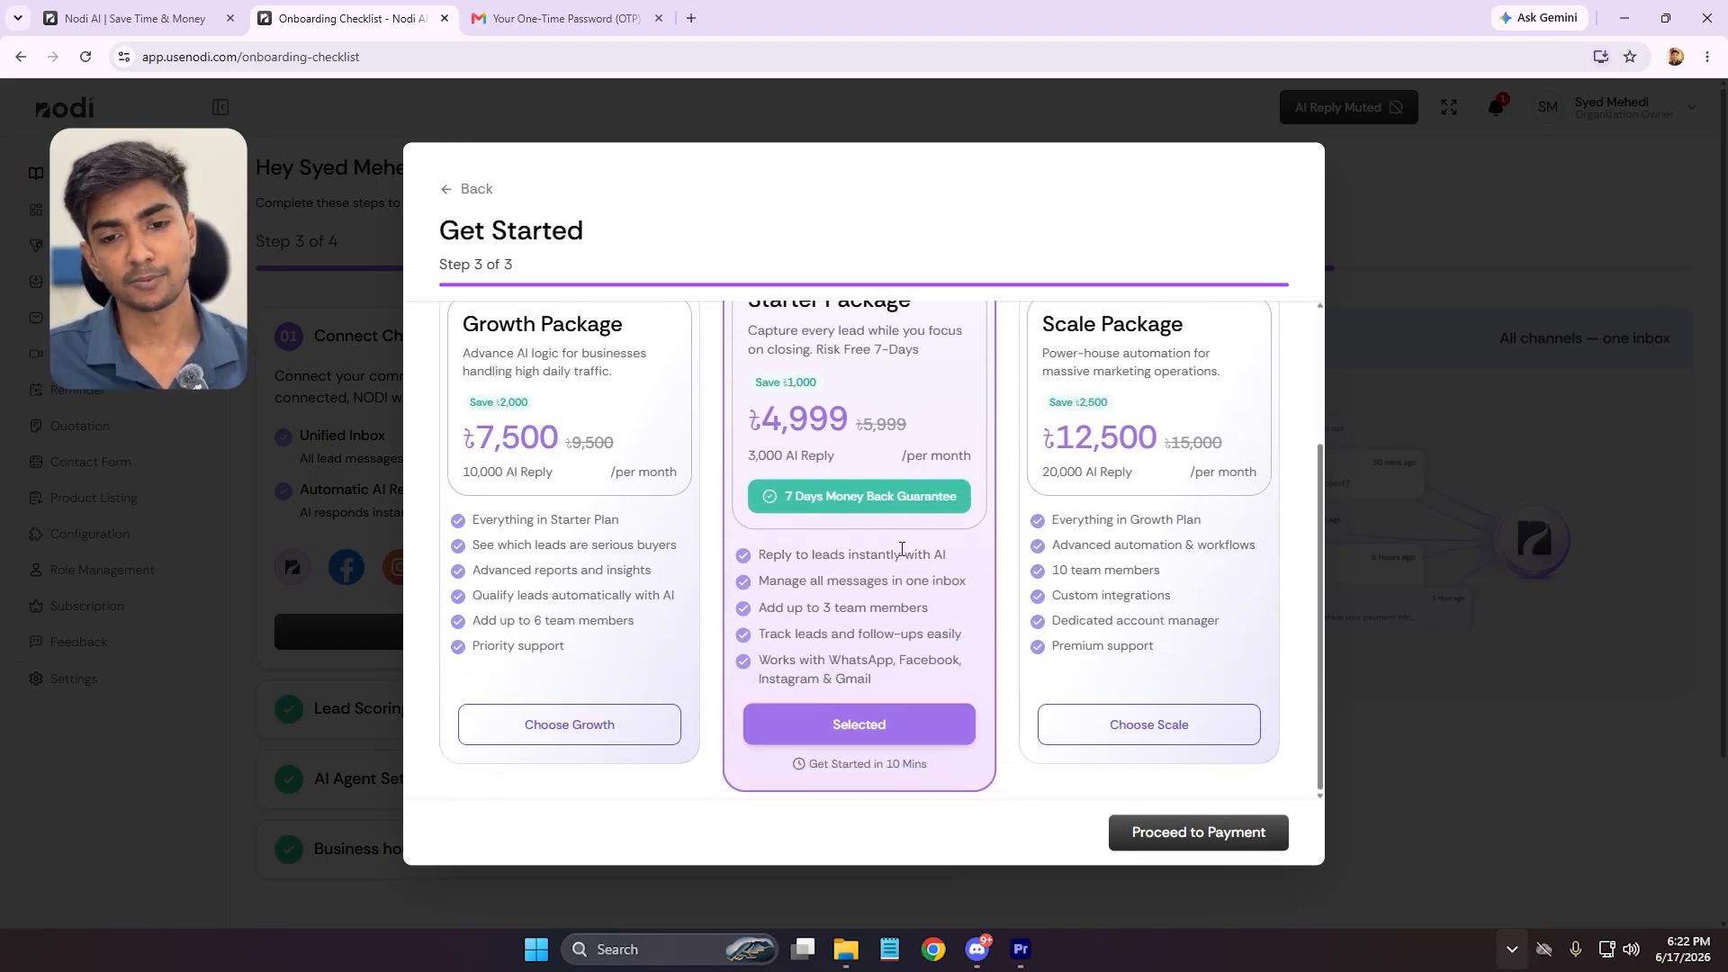
pyautogui.scroll(2, 901, 549)
pyautogui.scroll(-1, 897, 522)
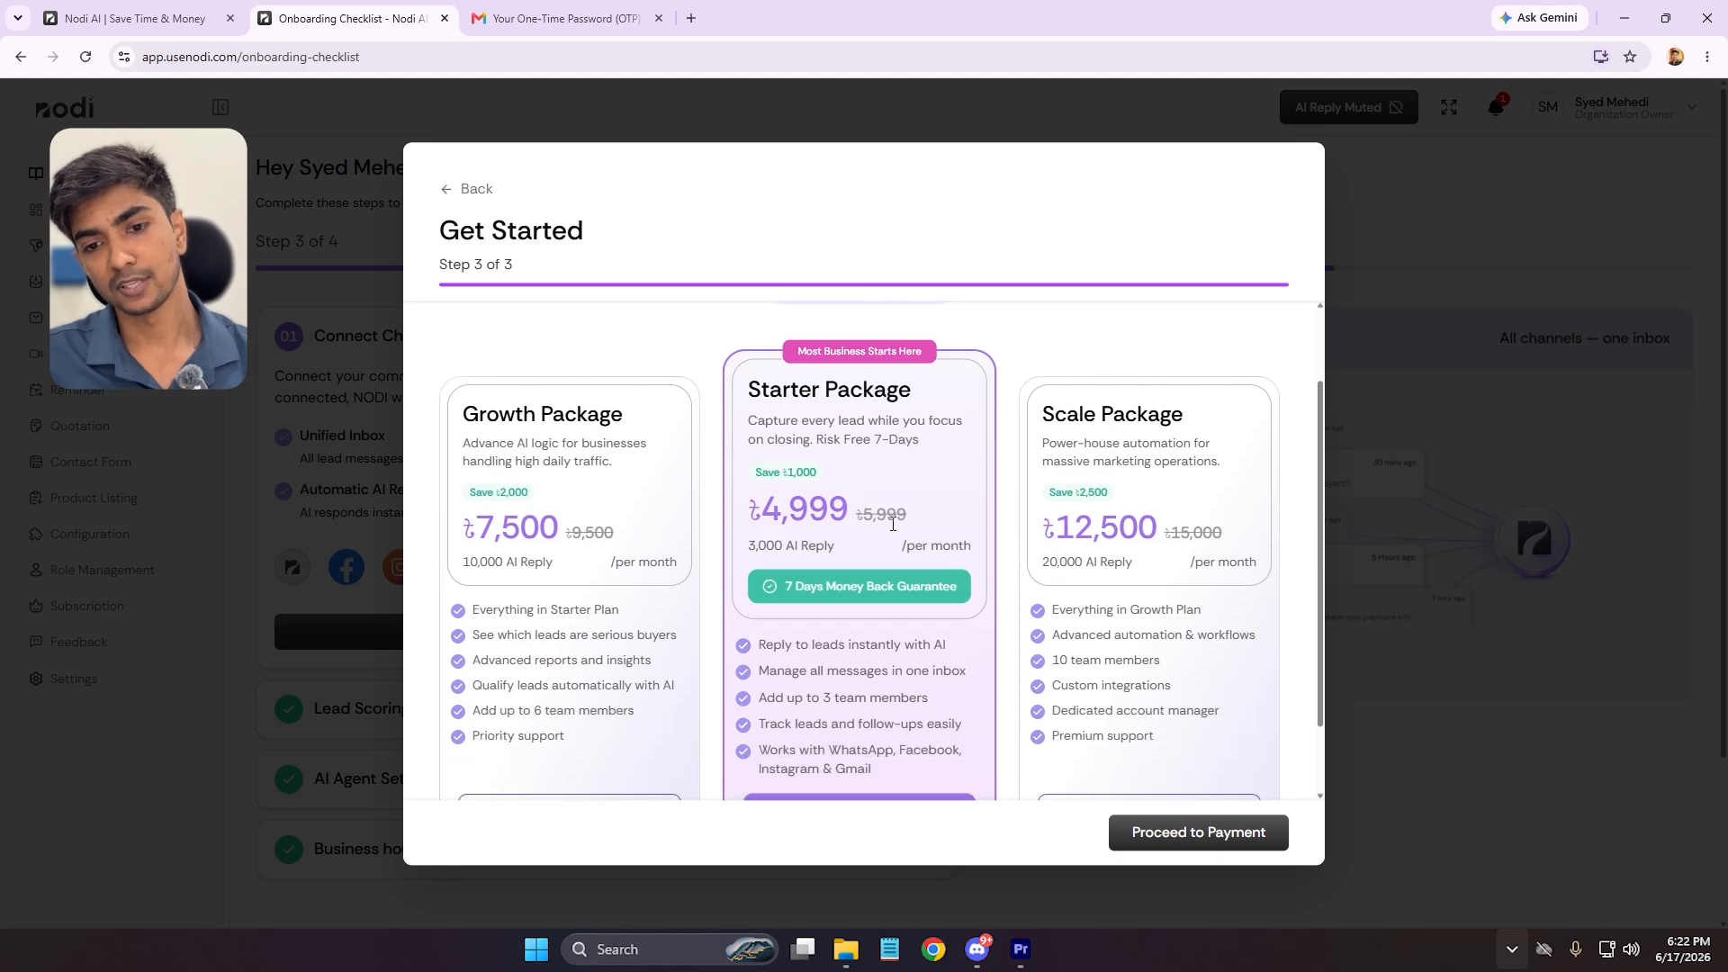
pyautogui.scroll(-1, 870, 541)
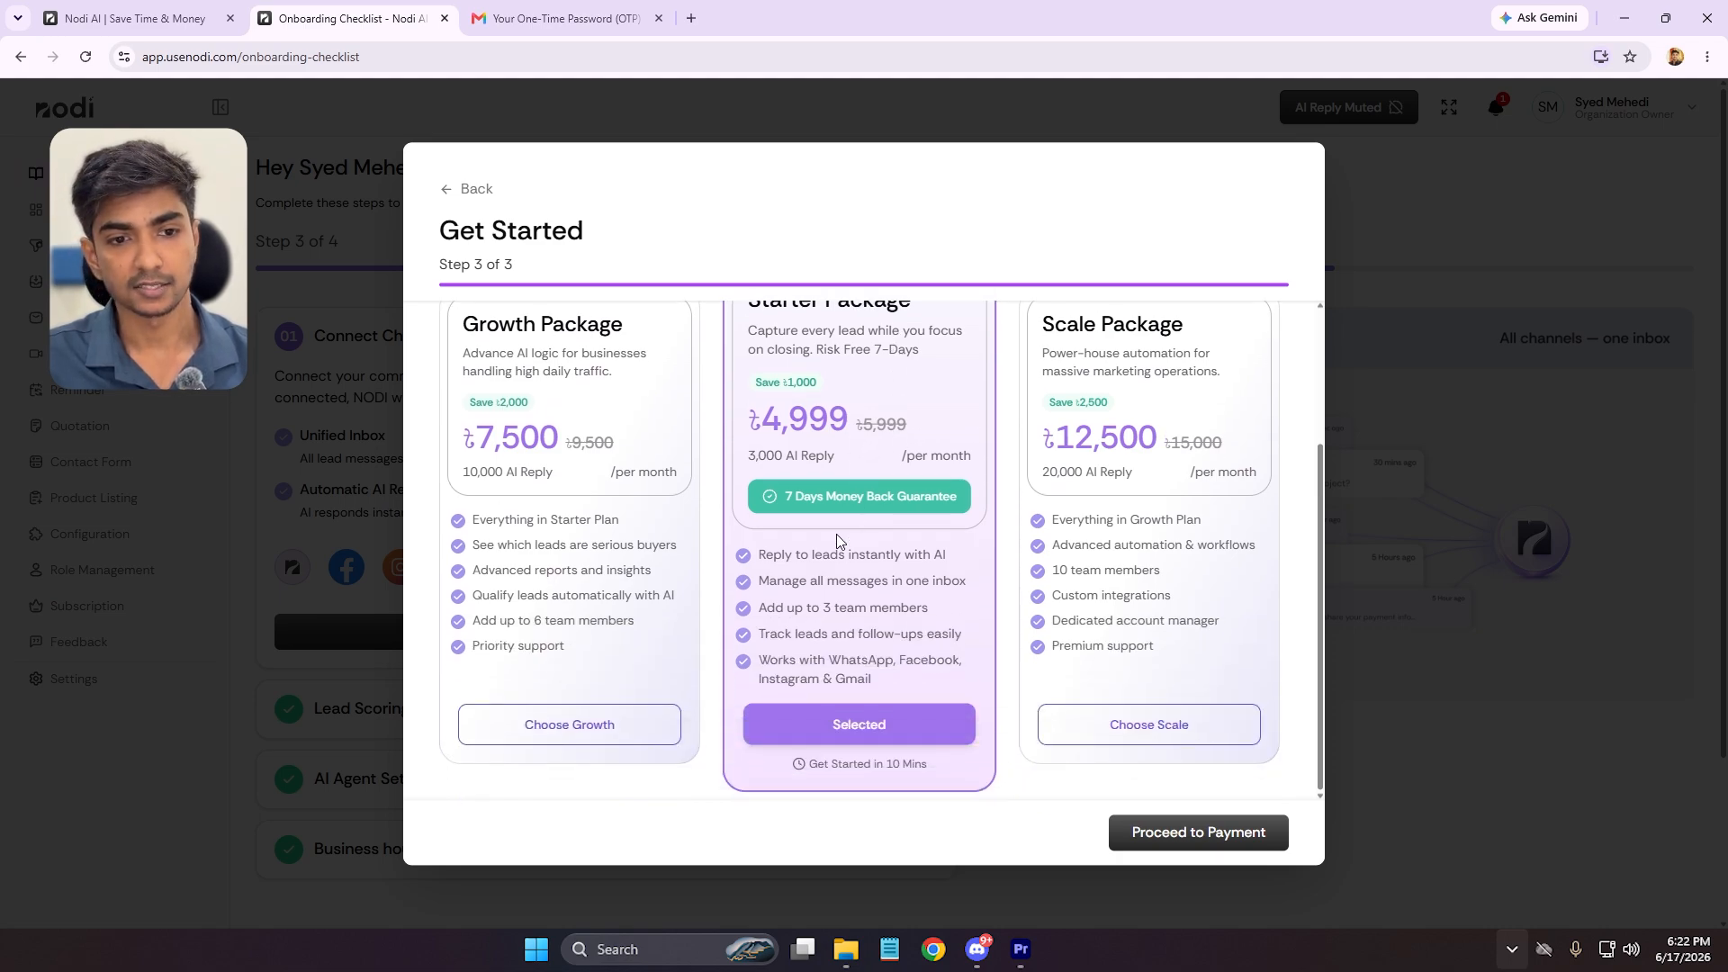
pyautogui.scroll(1, 835, 533)
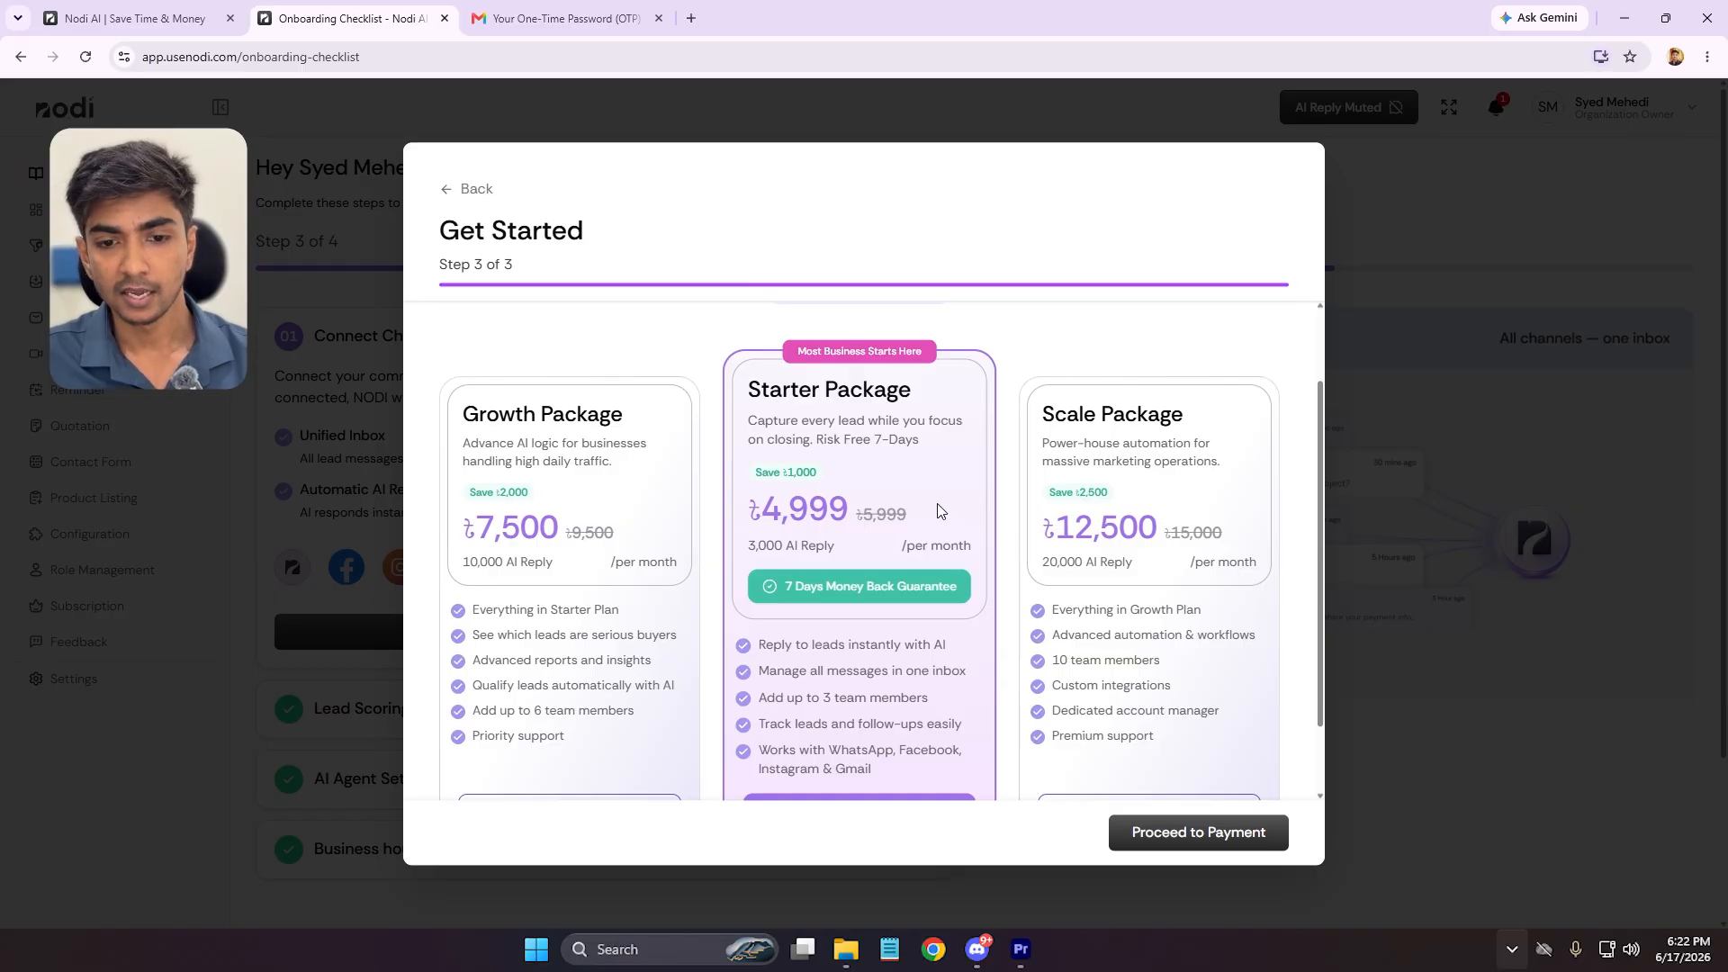
pyautogui.scroll(-1, 941, 511)
pyautogui.scroll(1, 939, 504)
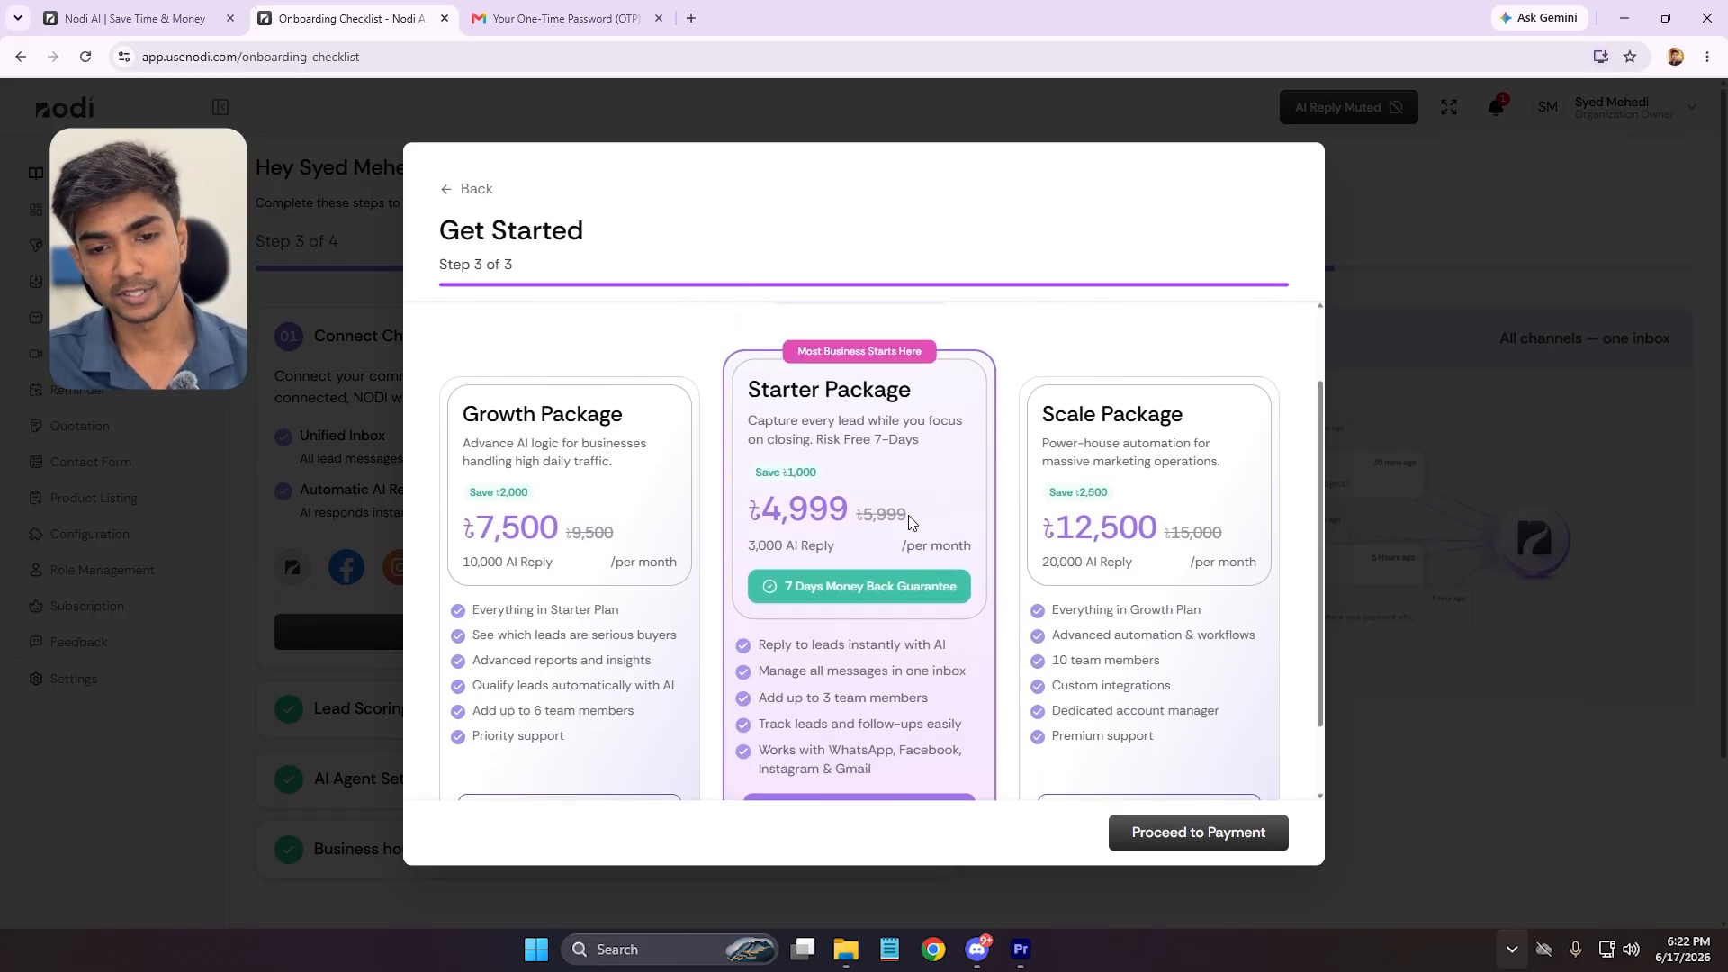
pyautogui.scroll(-1, 831, 502)
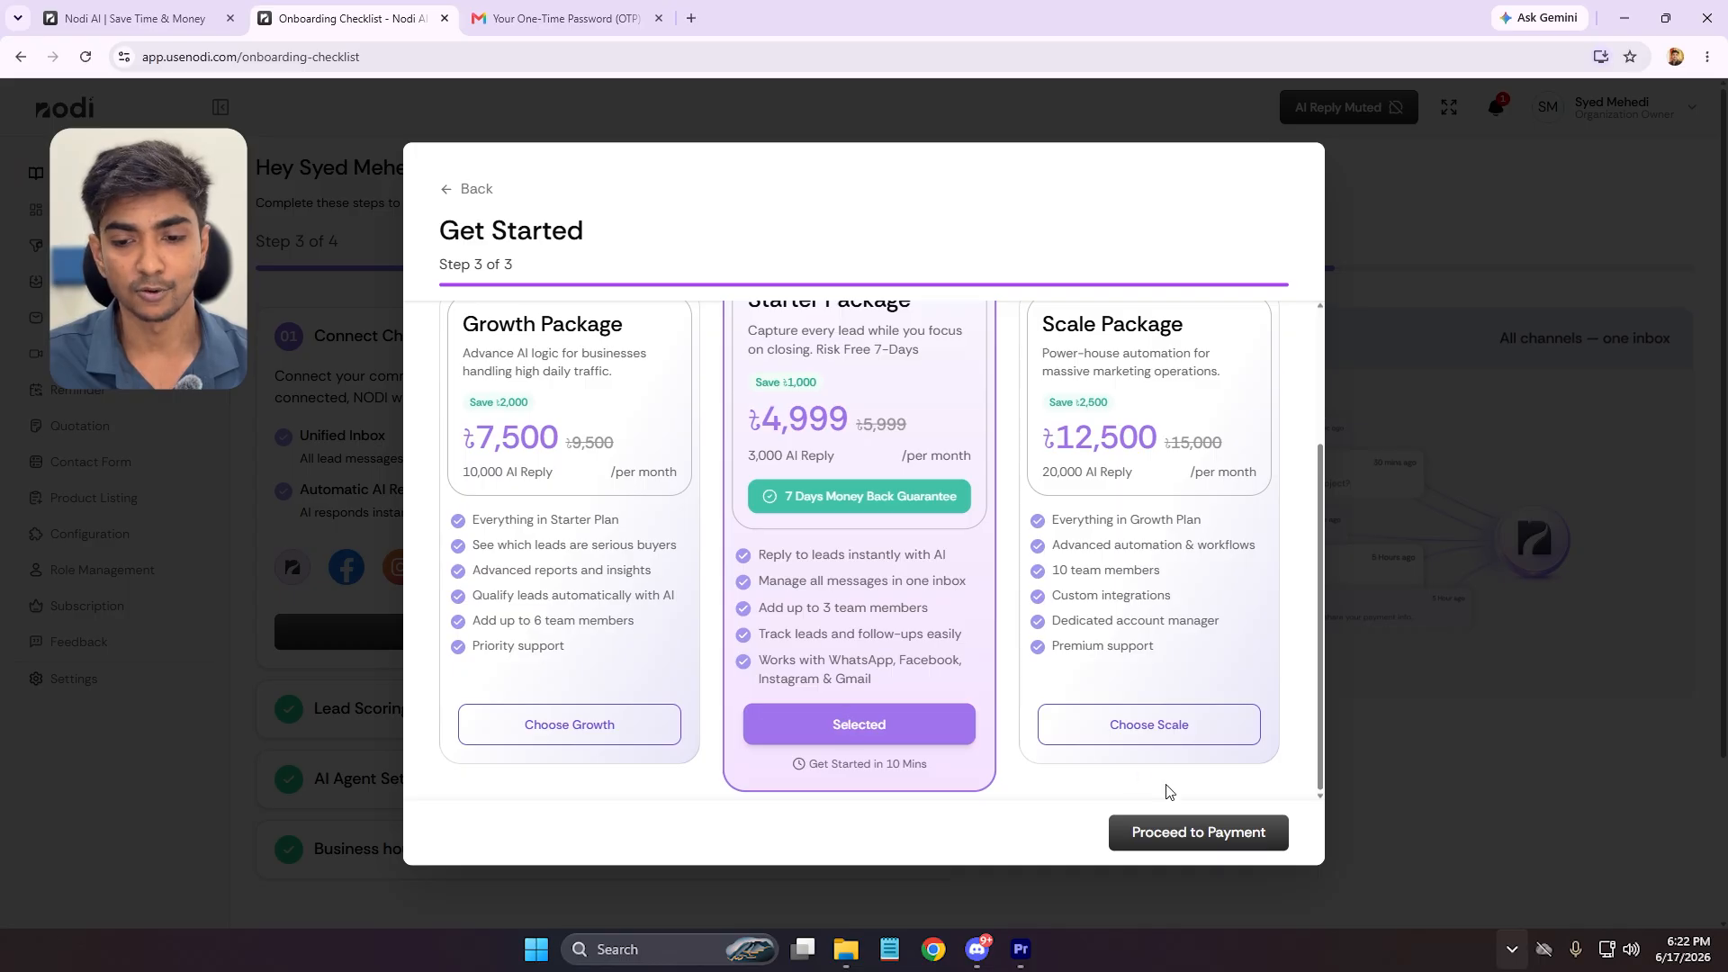
pyautogui.click(1187, 835)
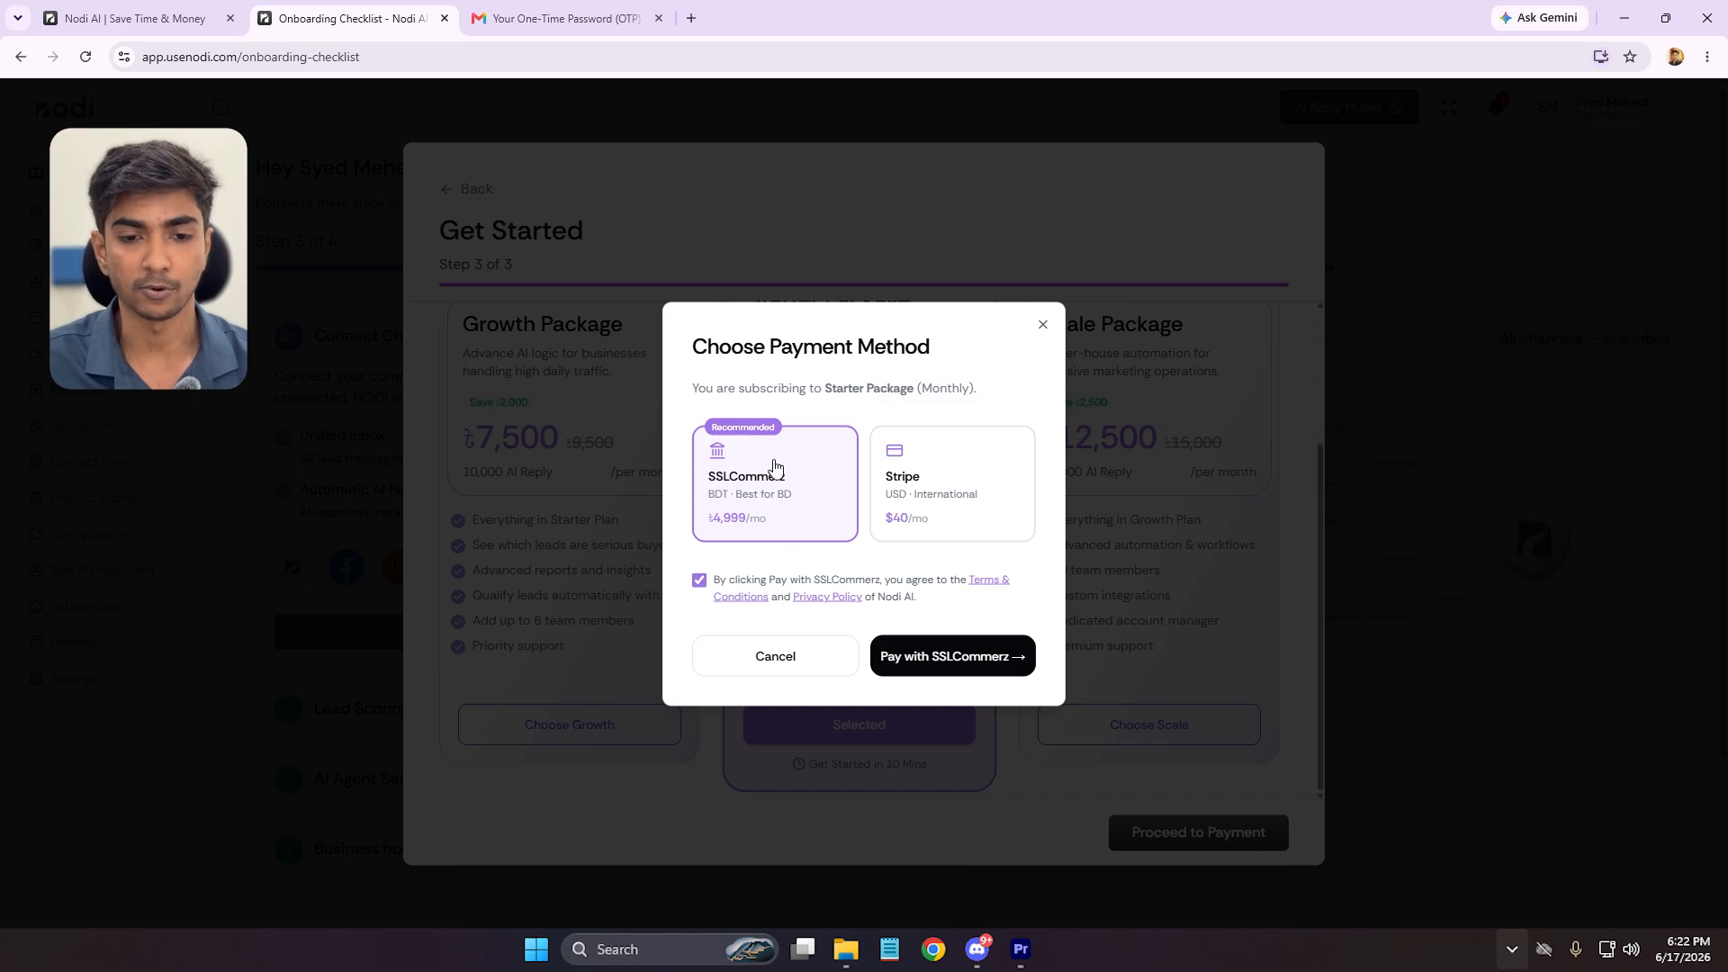
pyautogui.click(954, 658)
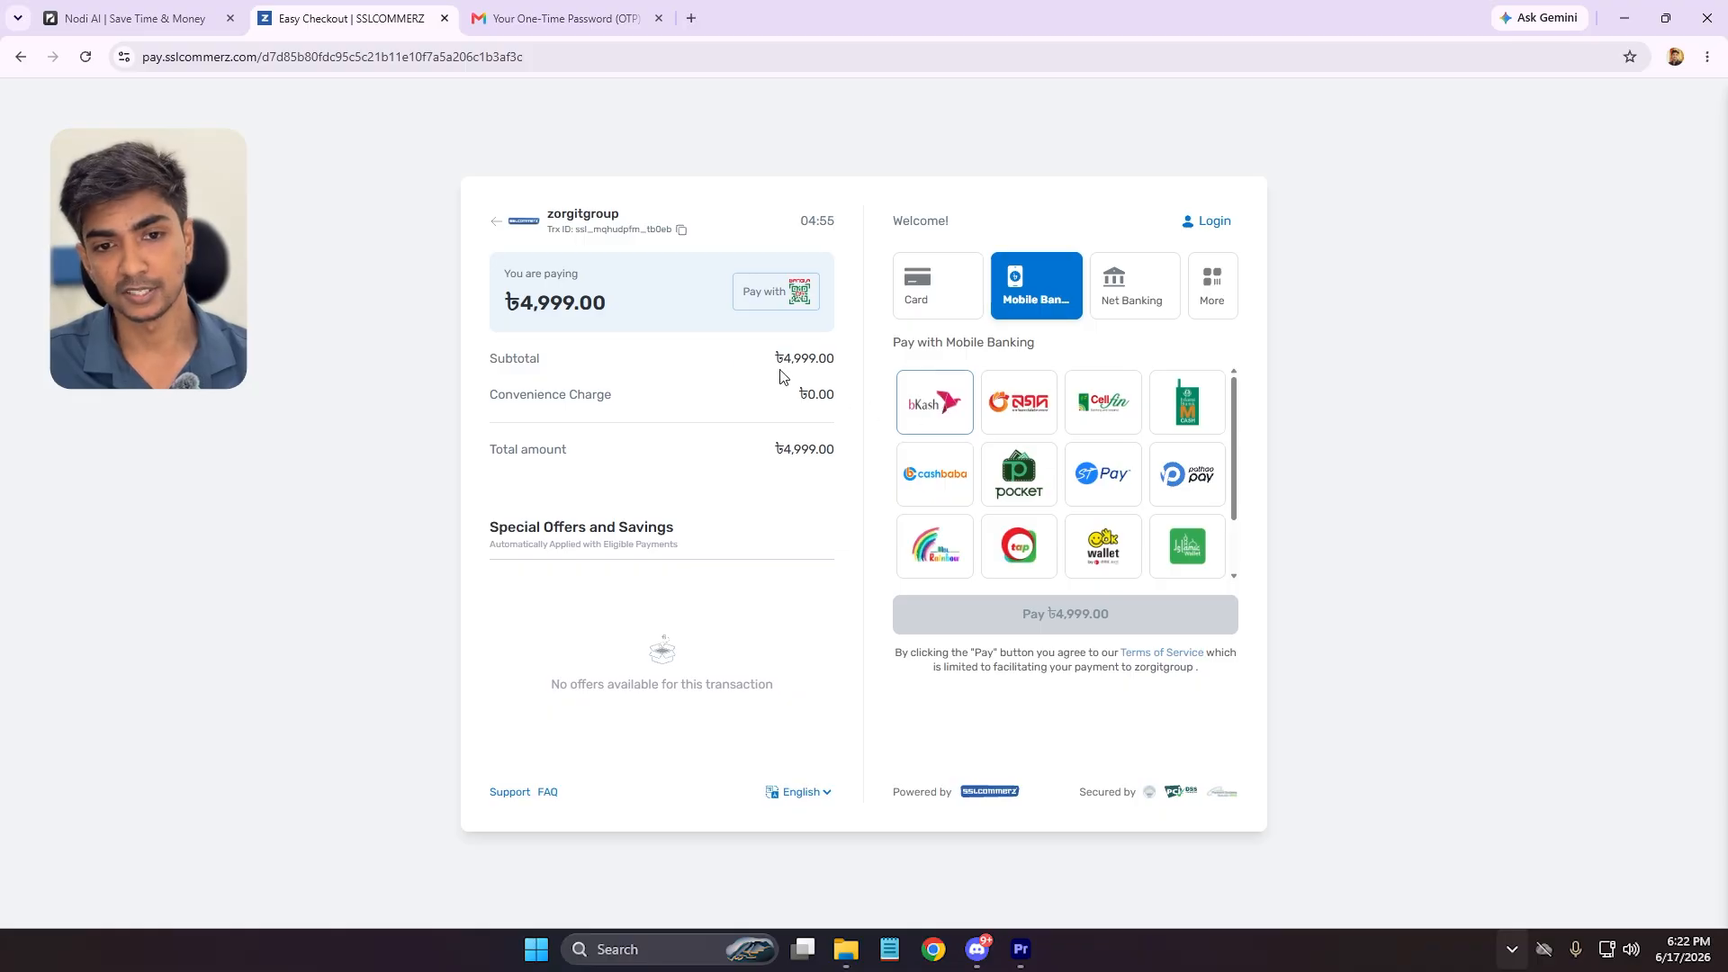
# - Select bKash under Mobile Banking and pay ৳4,999.00 to continue to bKash
pyautogui.click(1018, 410)
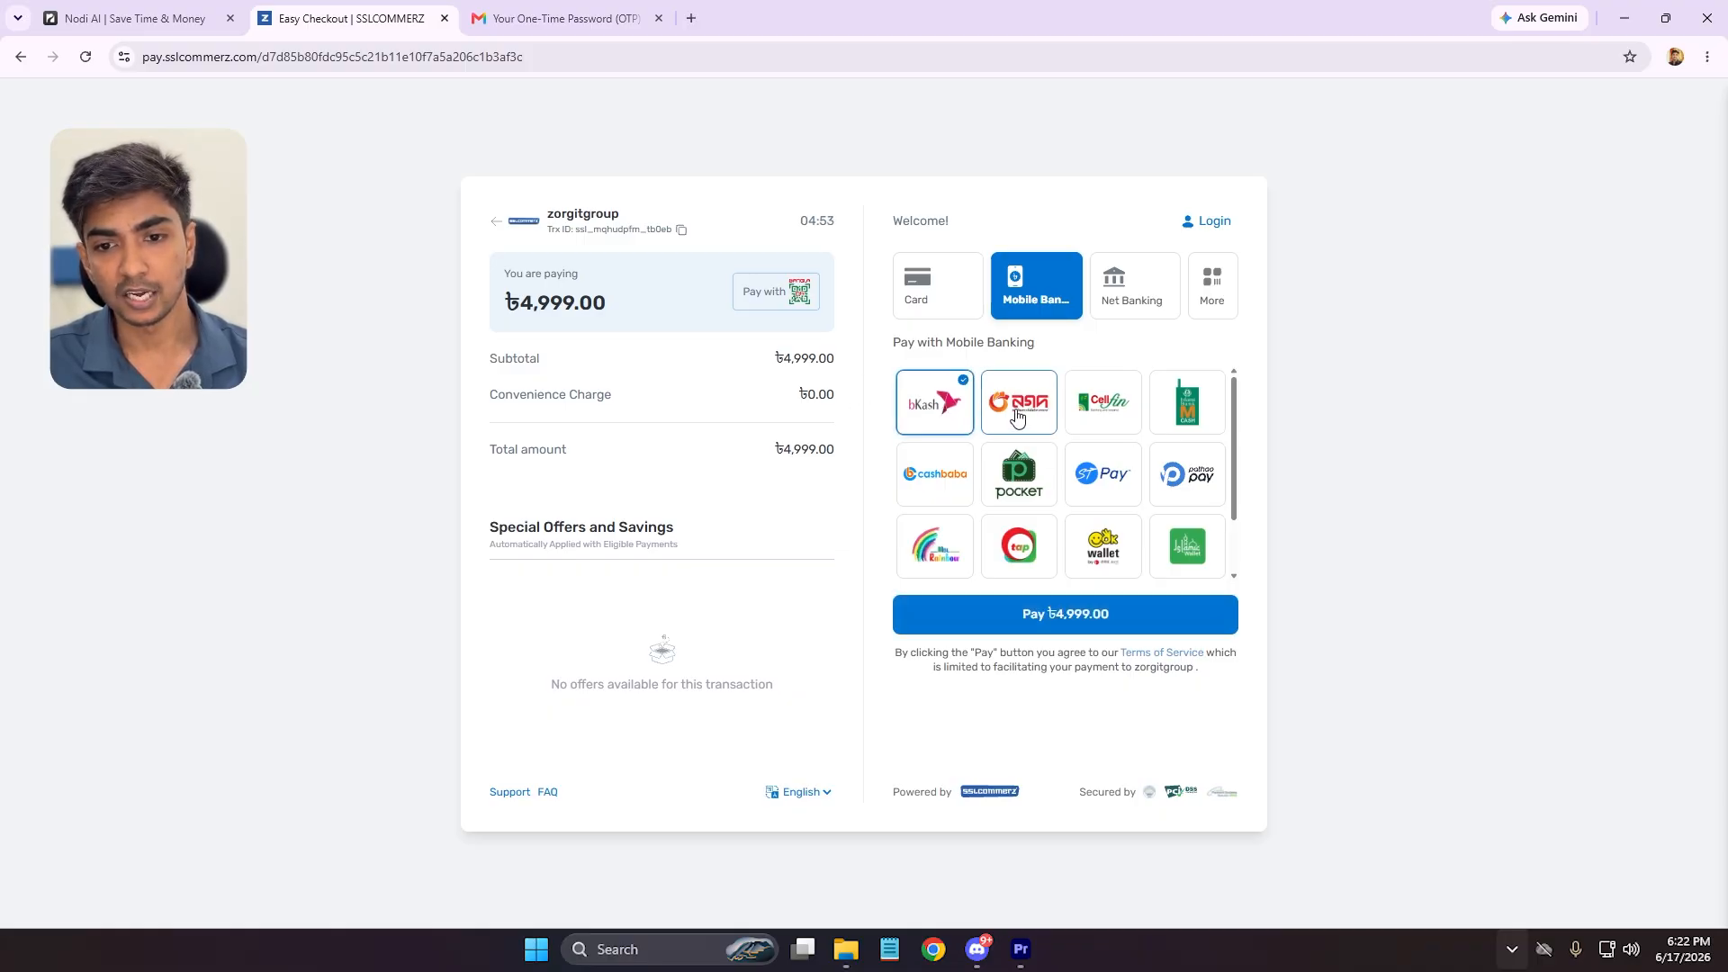
pyautogui.click(1094, 311)
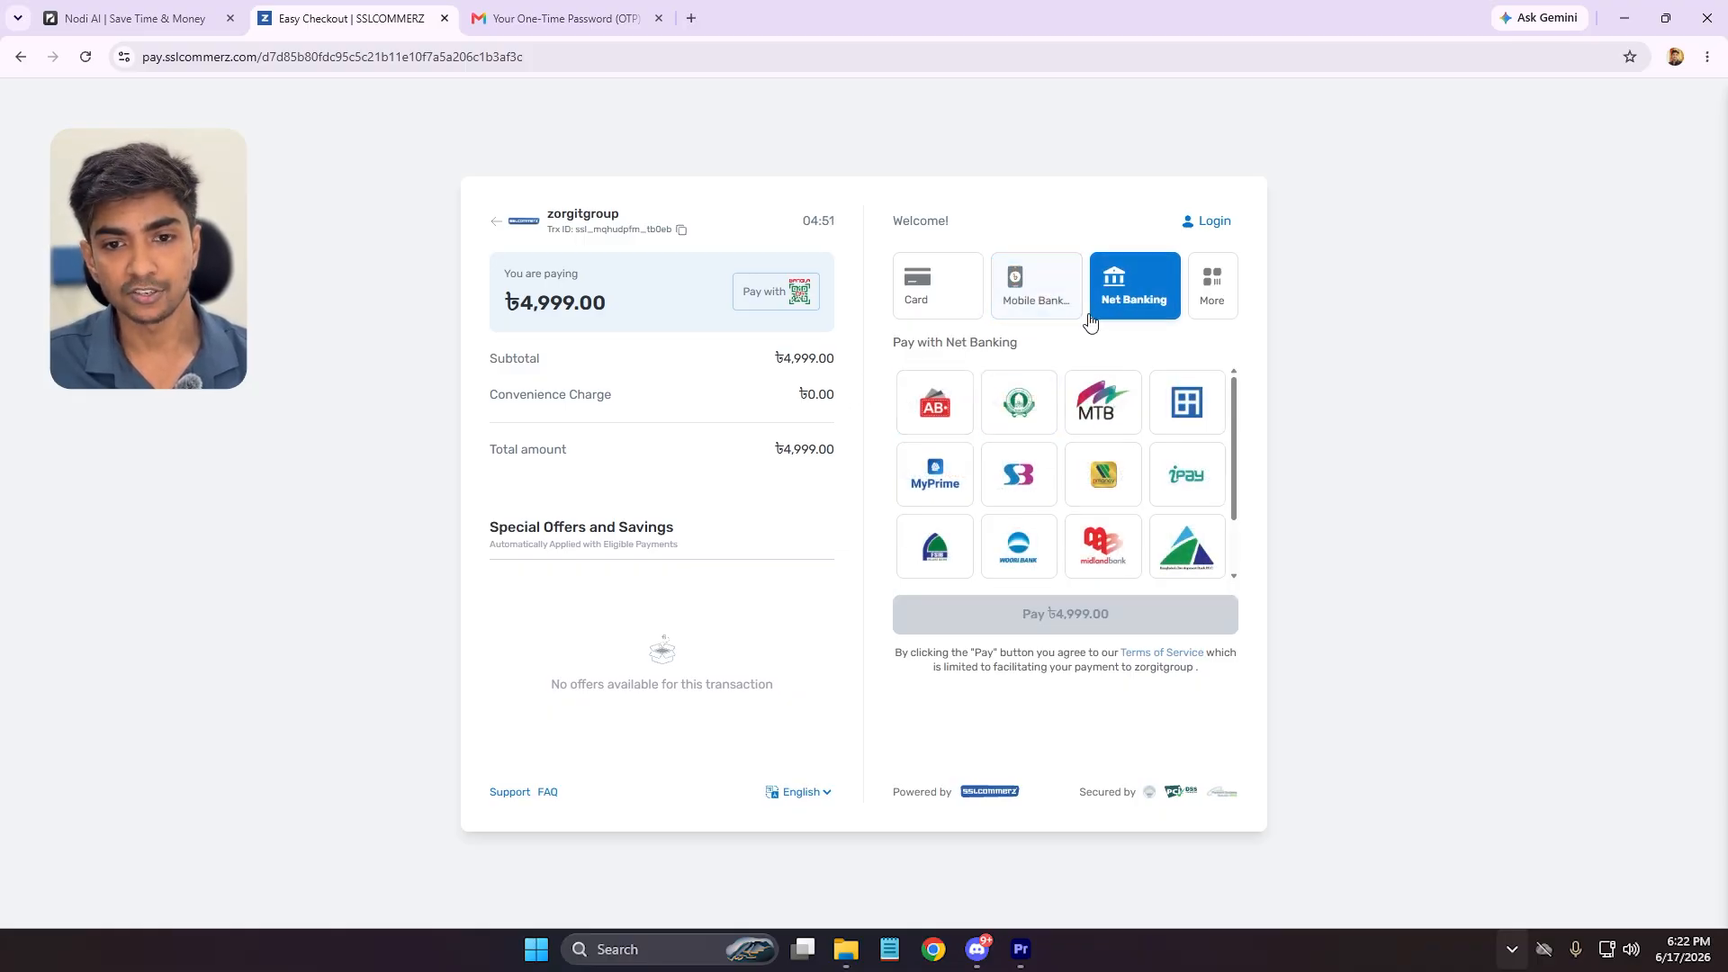
pyautogui.click(938, 315)
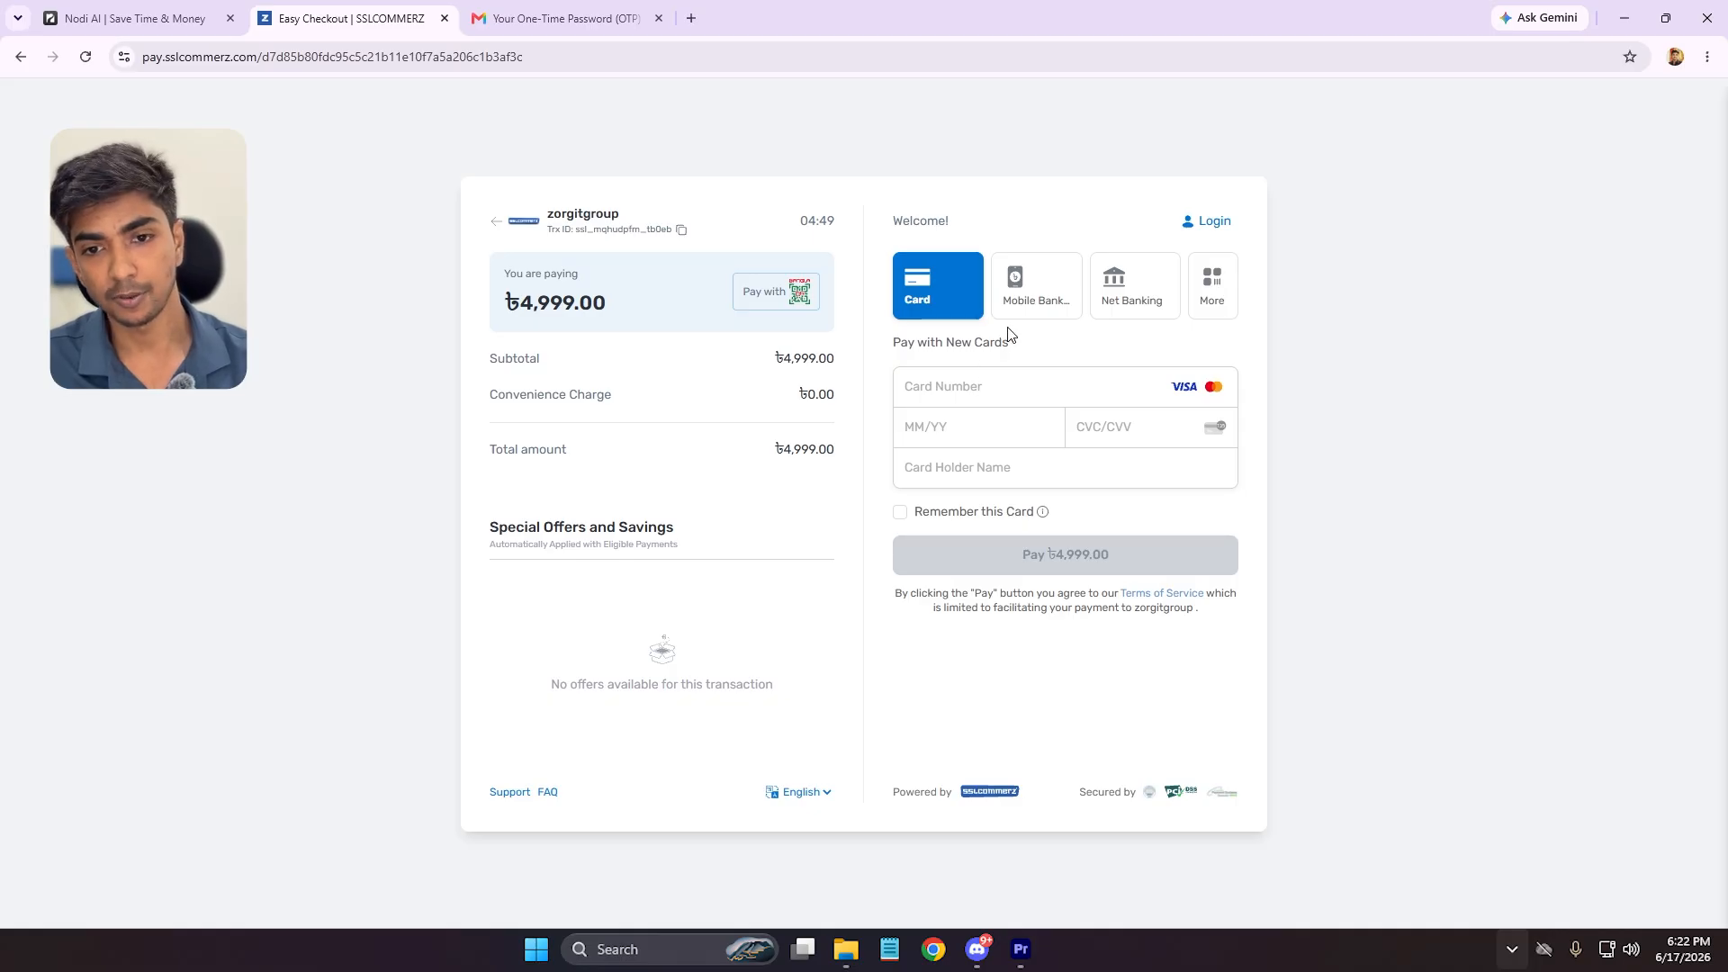
pyautogui.click(1030, 316)
pyautogui.click(943, 421)
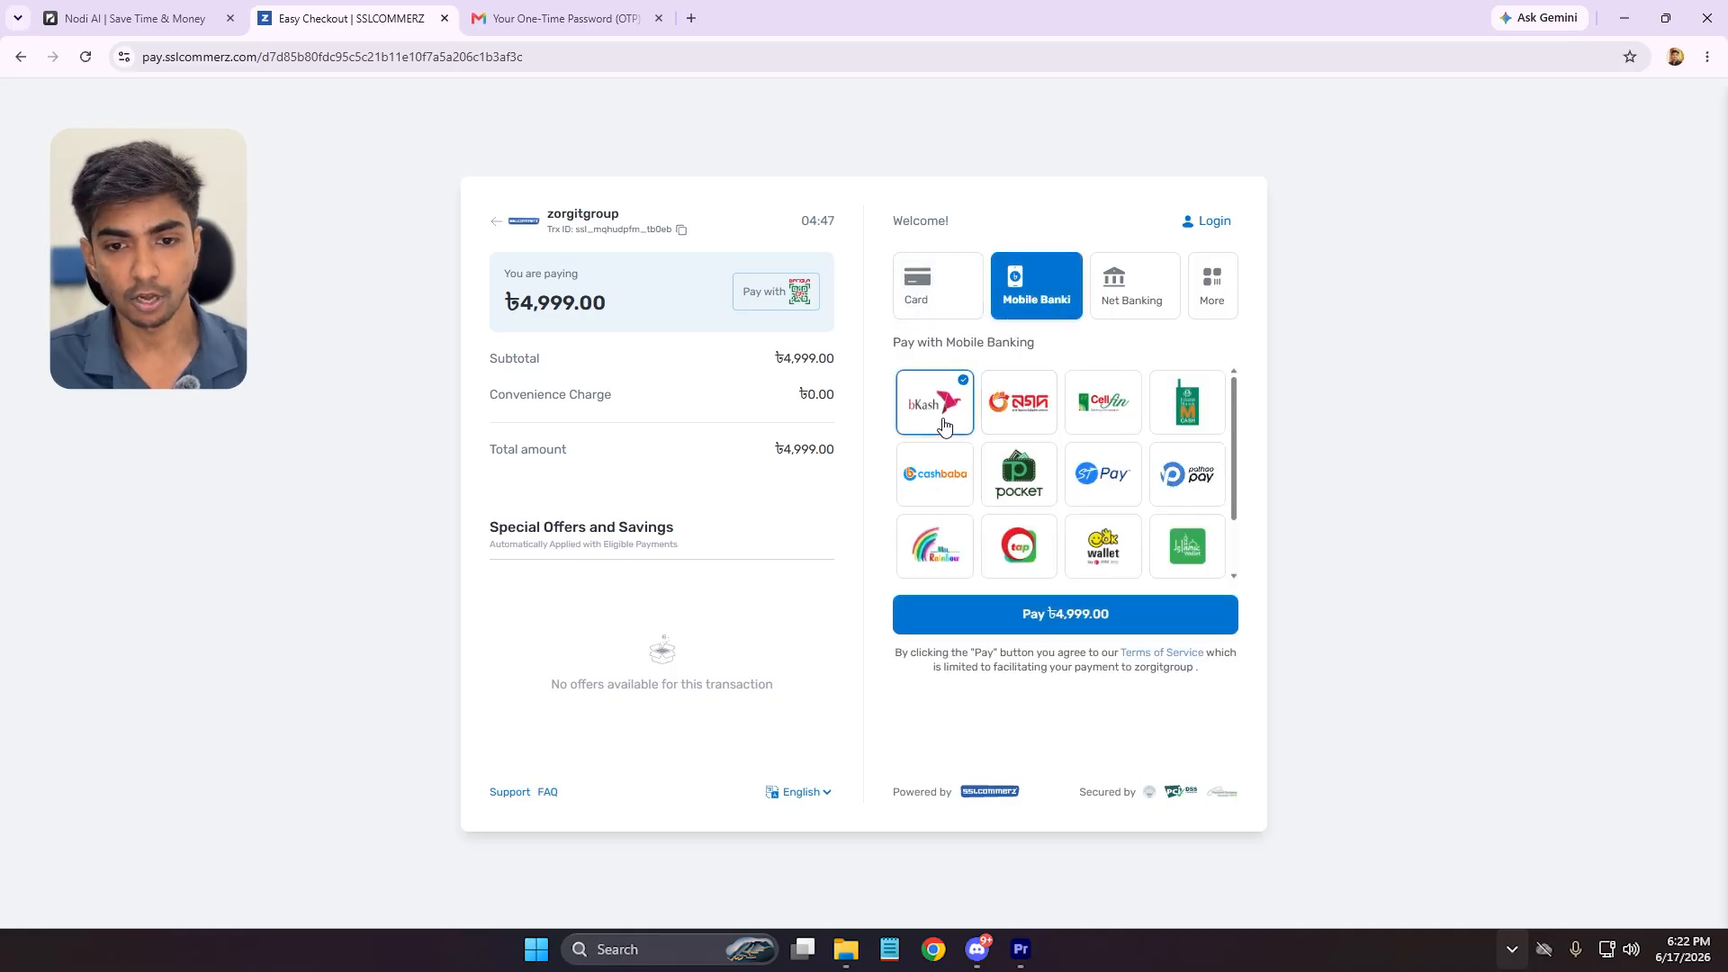
pyautogui.click(1081, 630)
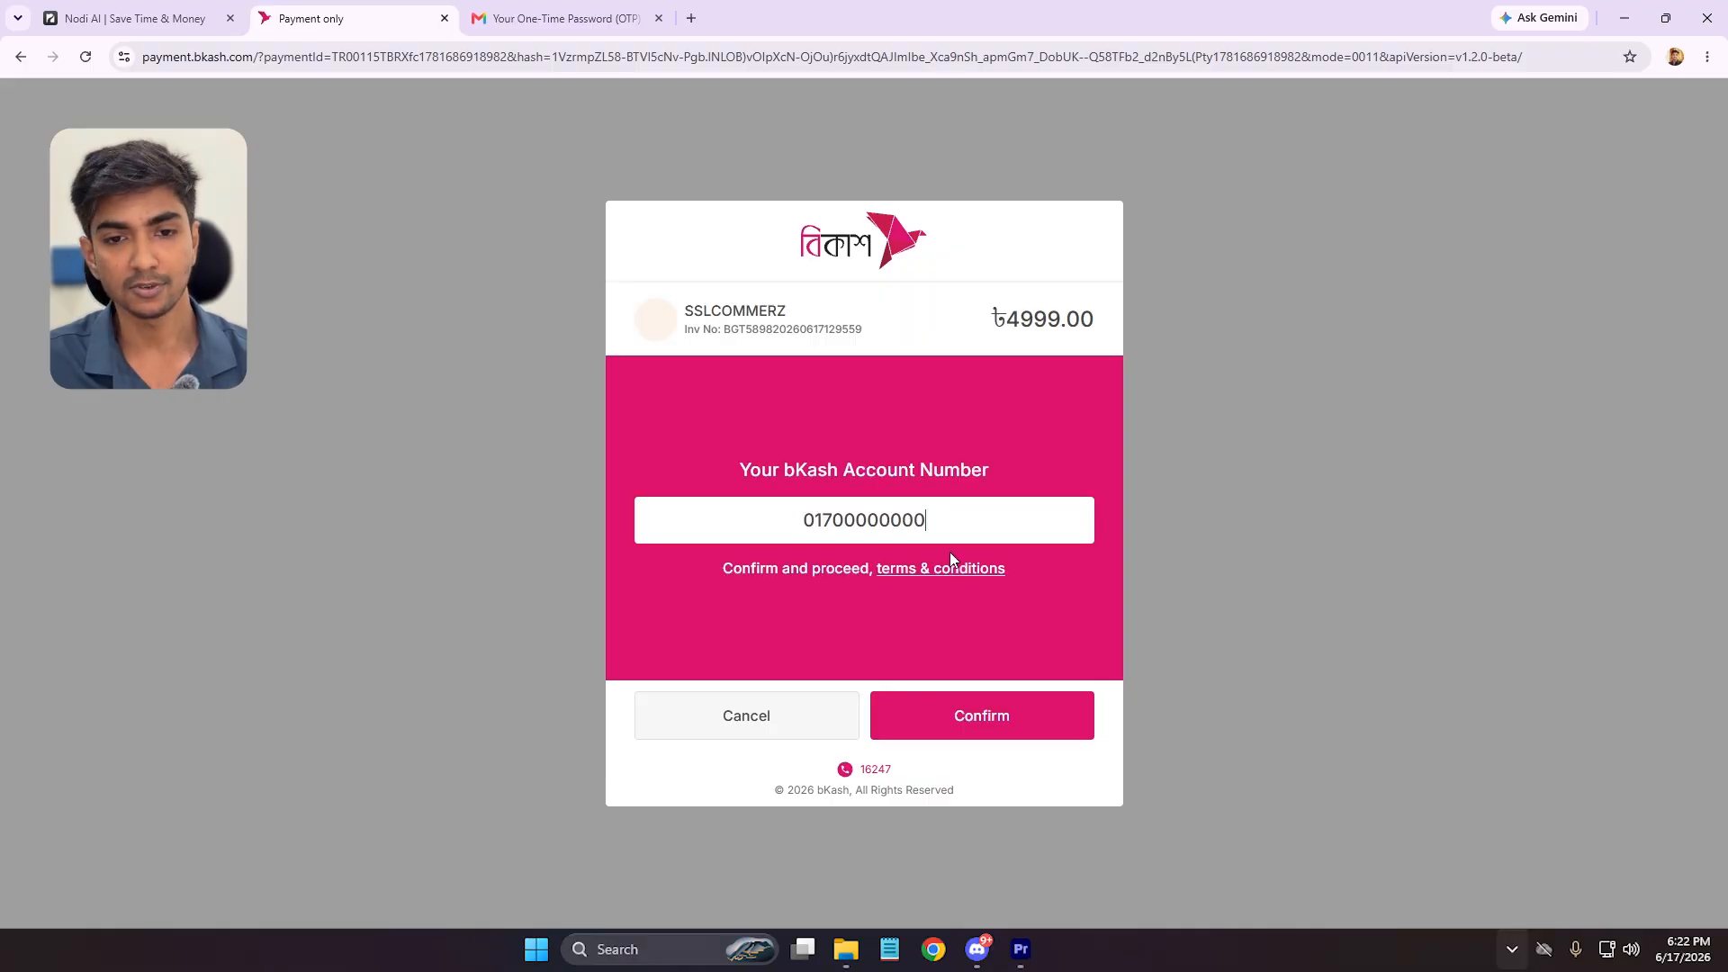
# - Replace the prefilled number with the bKash account number and confirm the payment
pyautogui.doubleClick(933, 534)
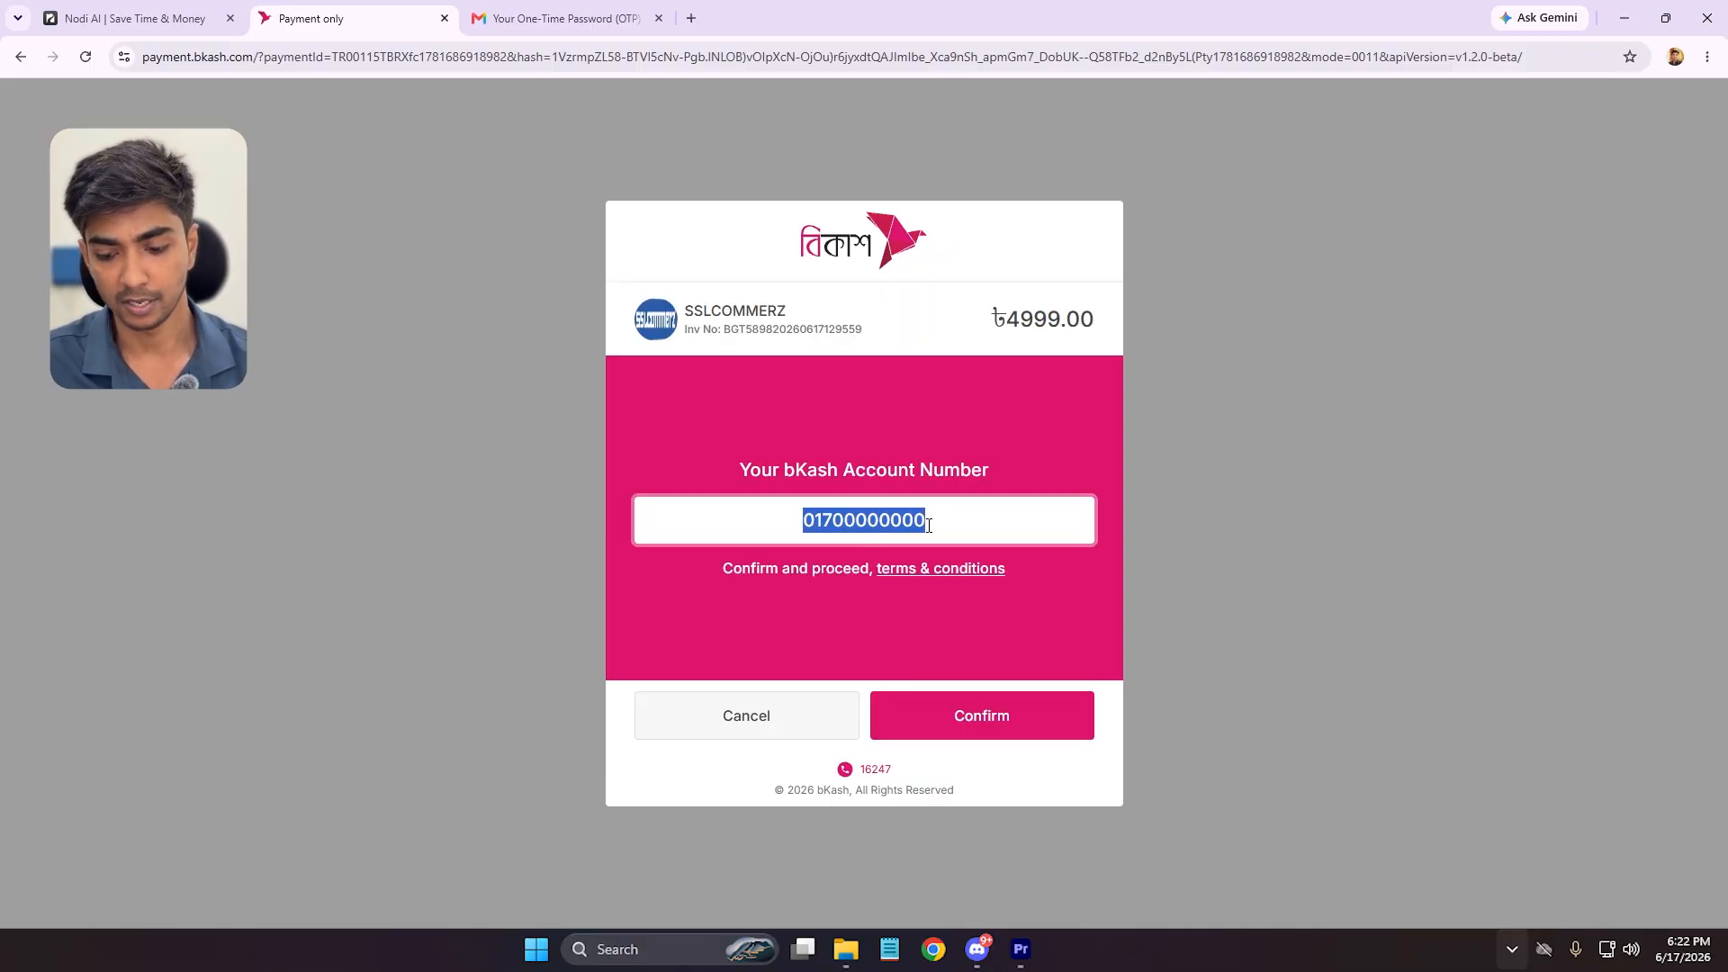
pyautogui.write('01')
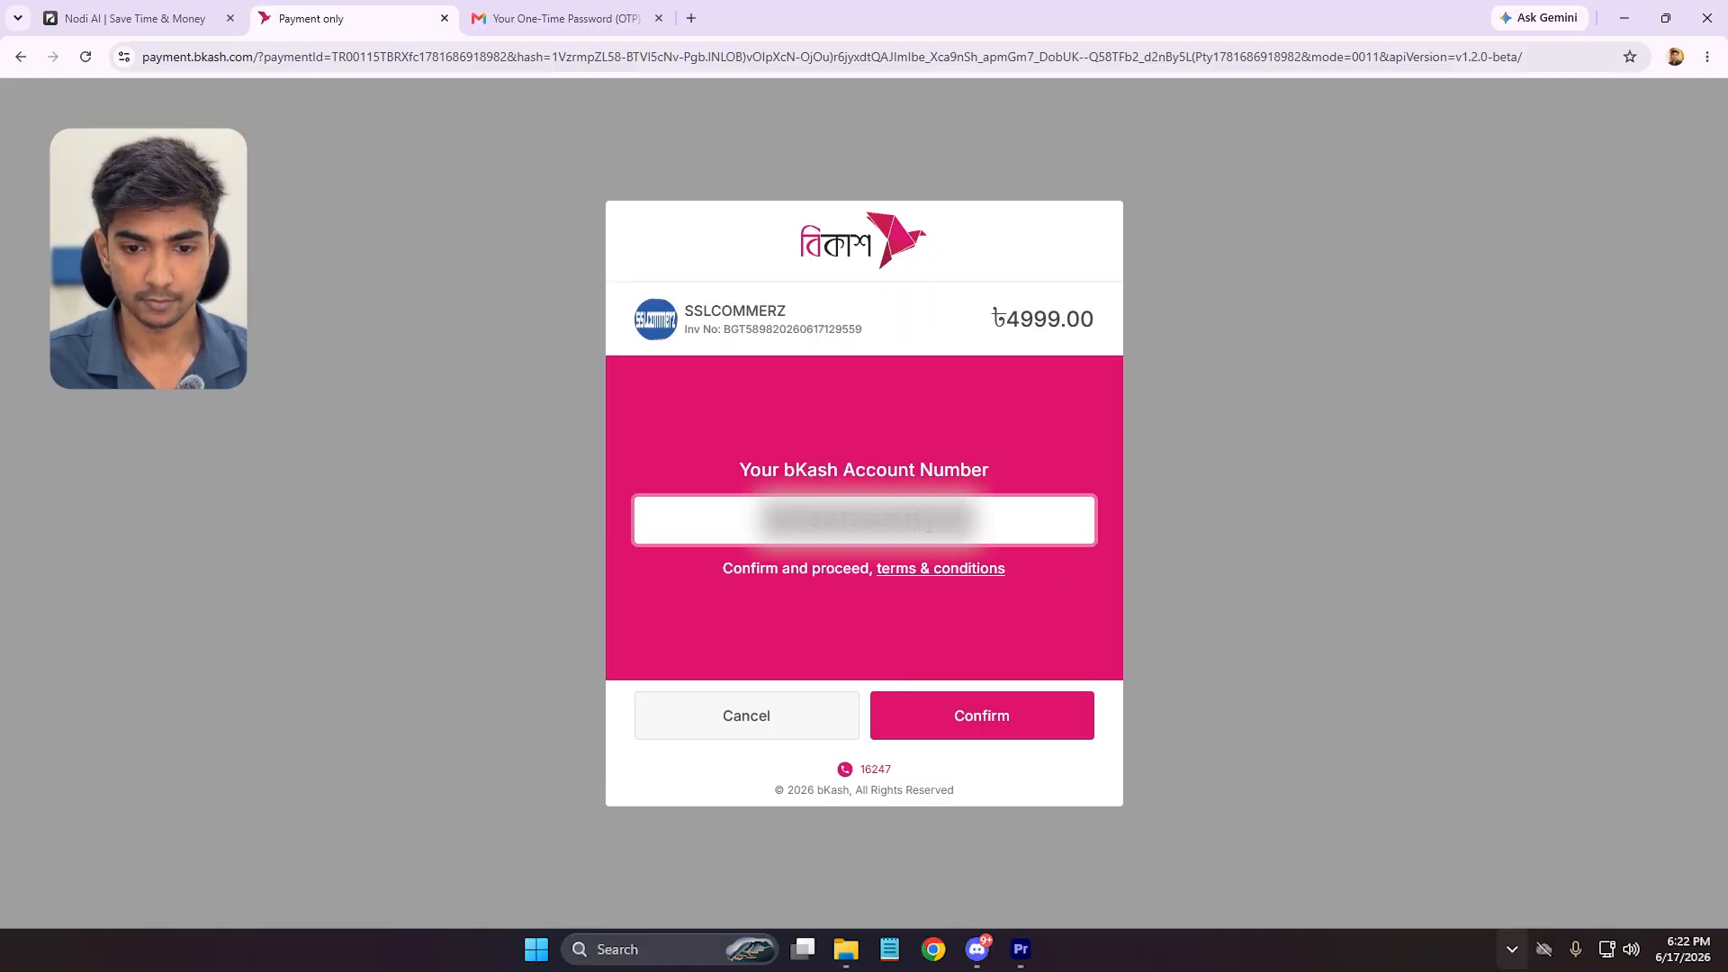
pyautogui.click(942, 717)
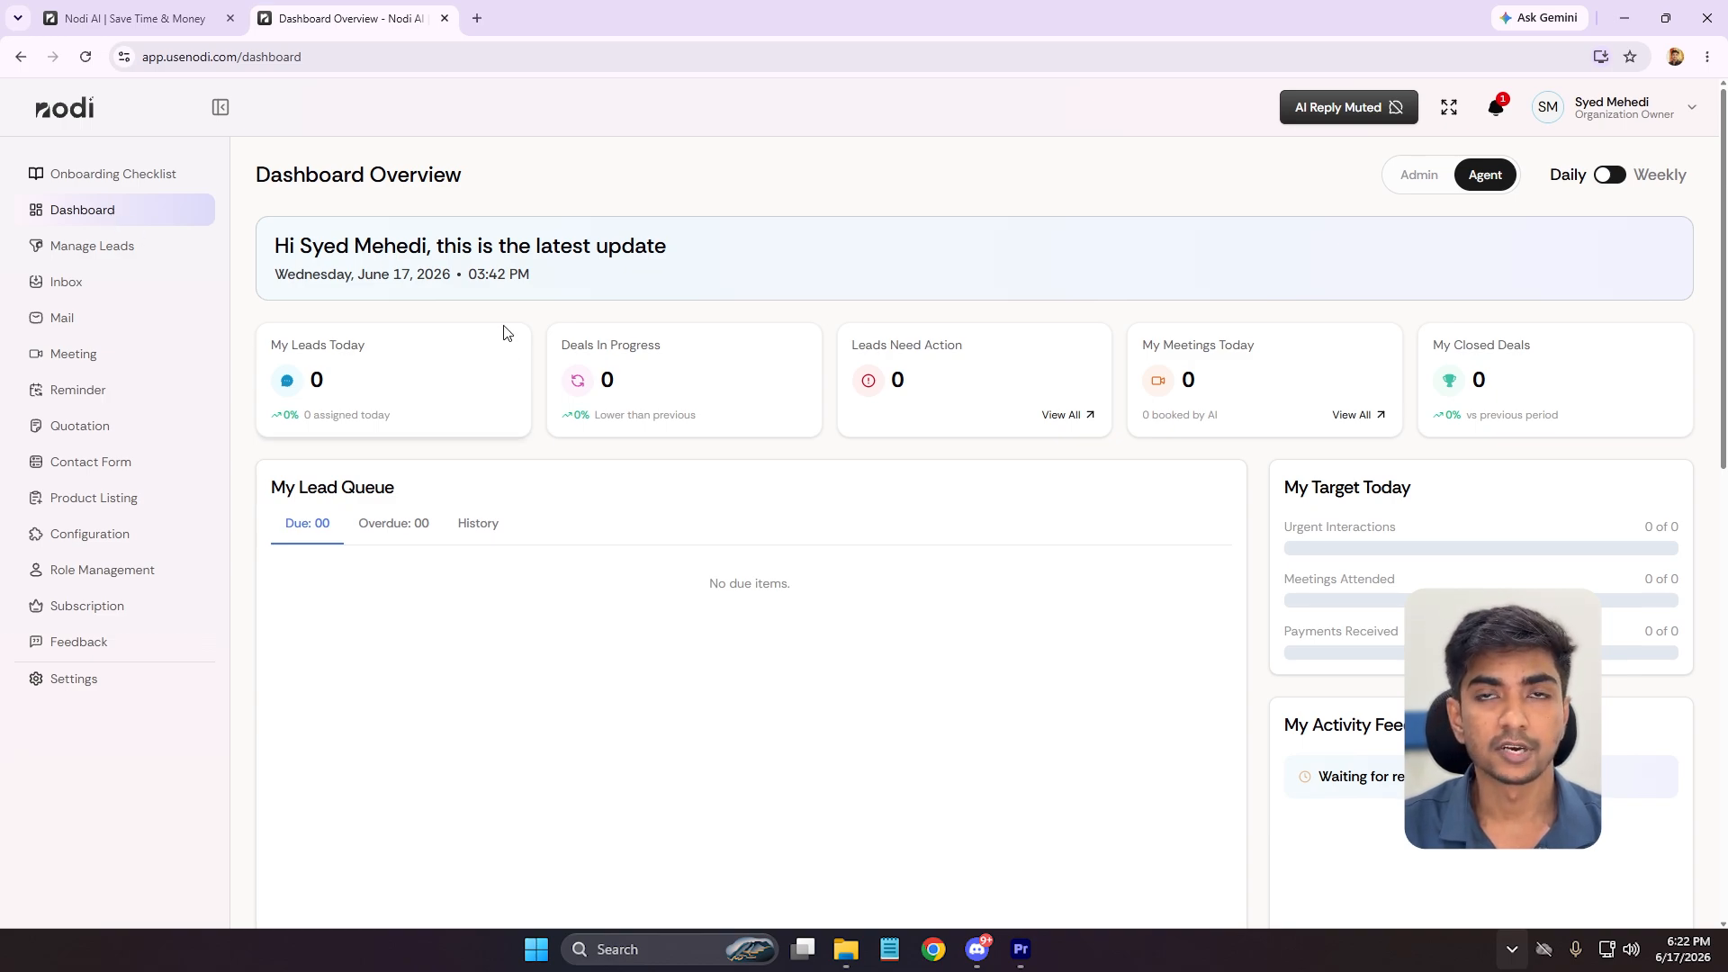
# - Review the Dashboard Overview, then open Manage Leads in Kanban view
pyautogui.scroll(-3, 486, 513)
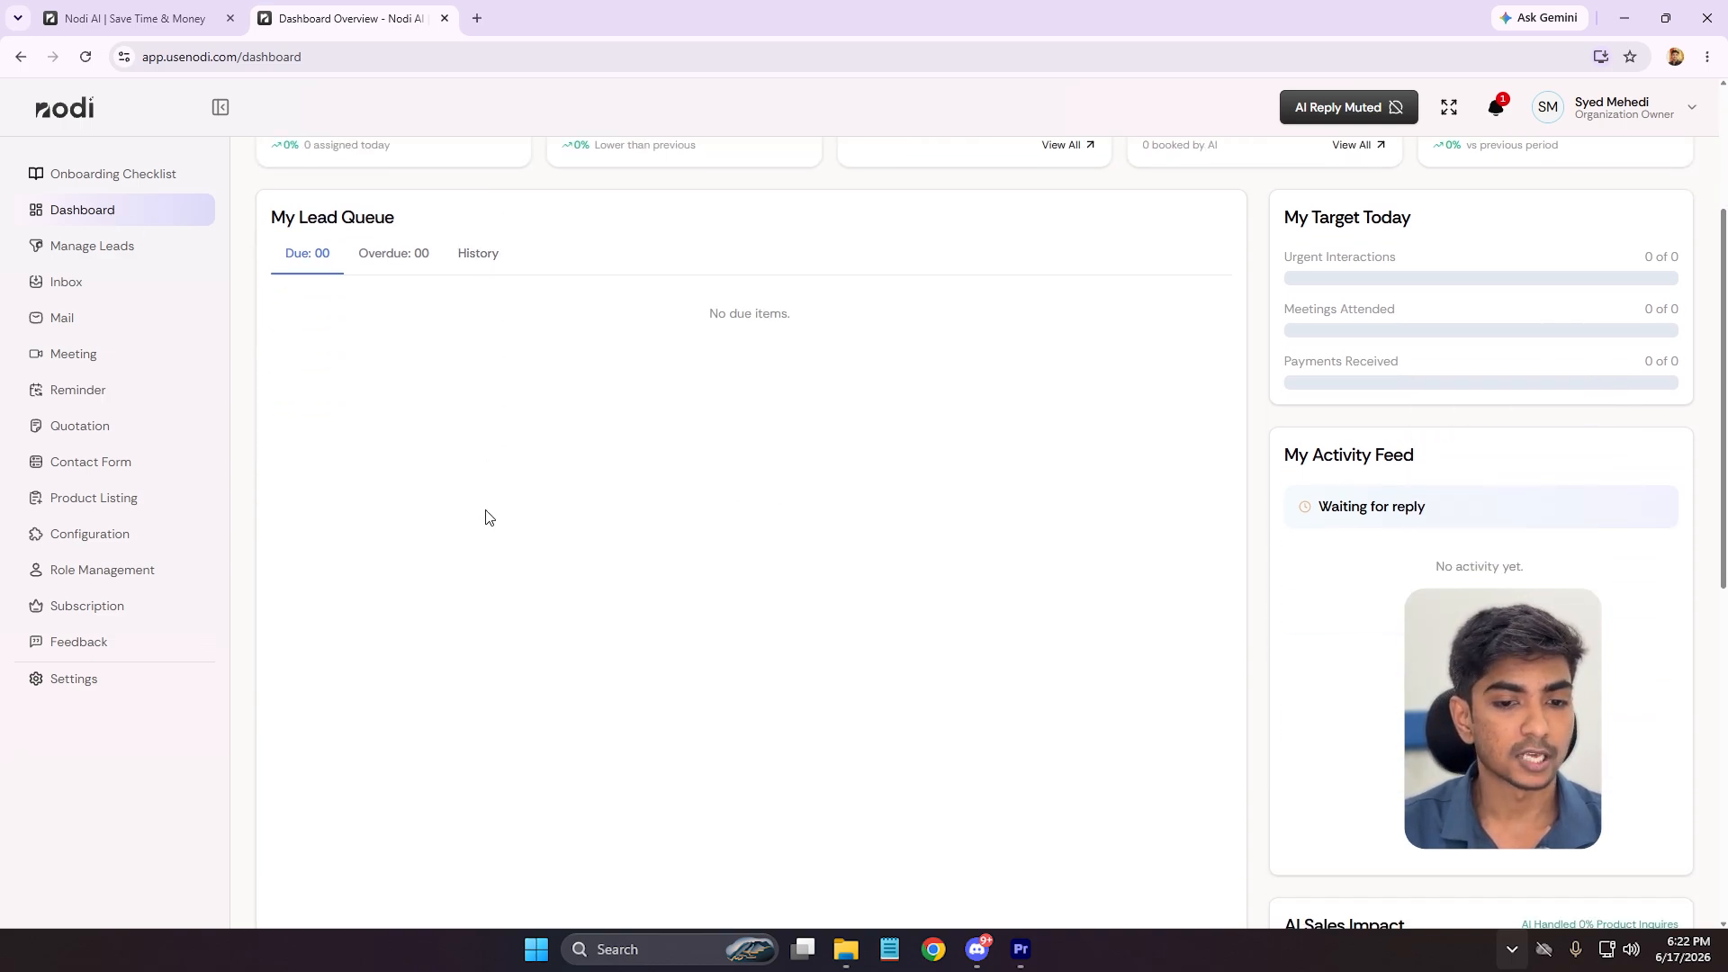
pyautogui.scroll(-1, 486, 514)
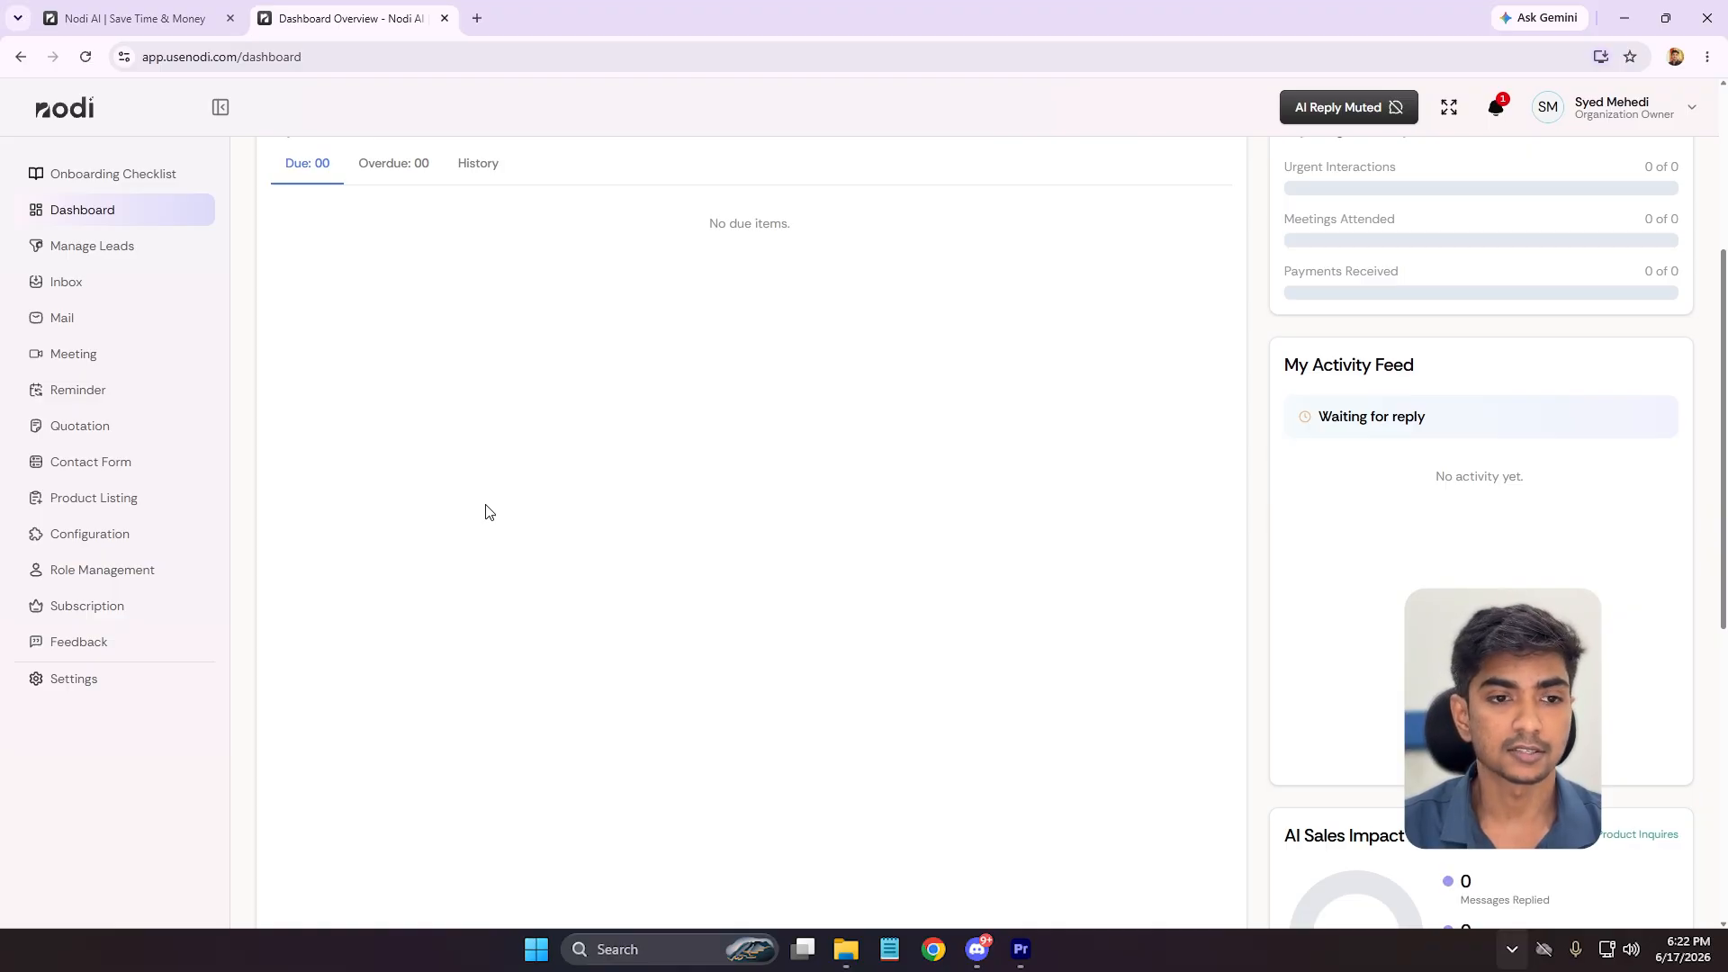
pyautogui.scroll(2, 491, 509)
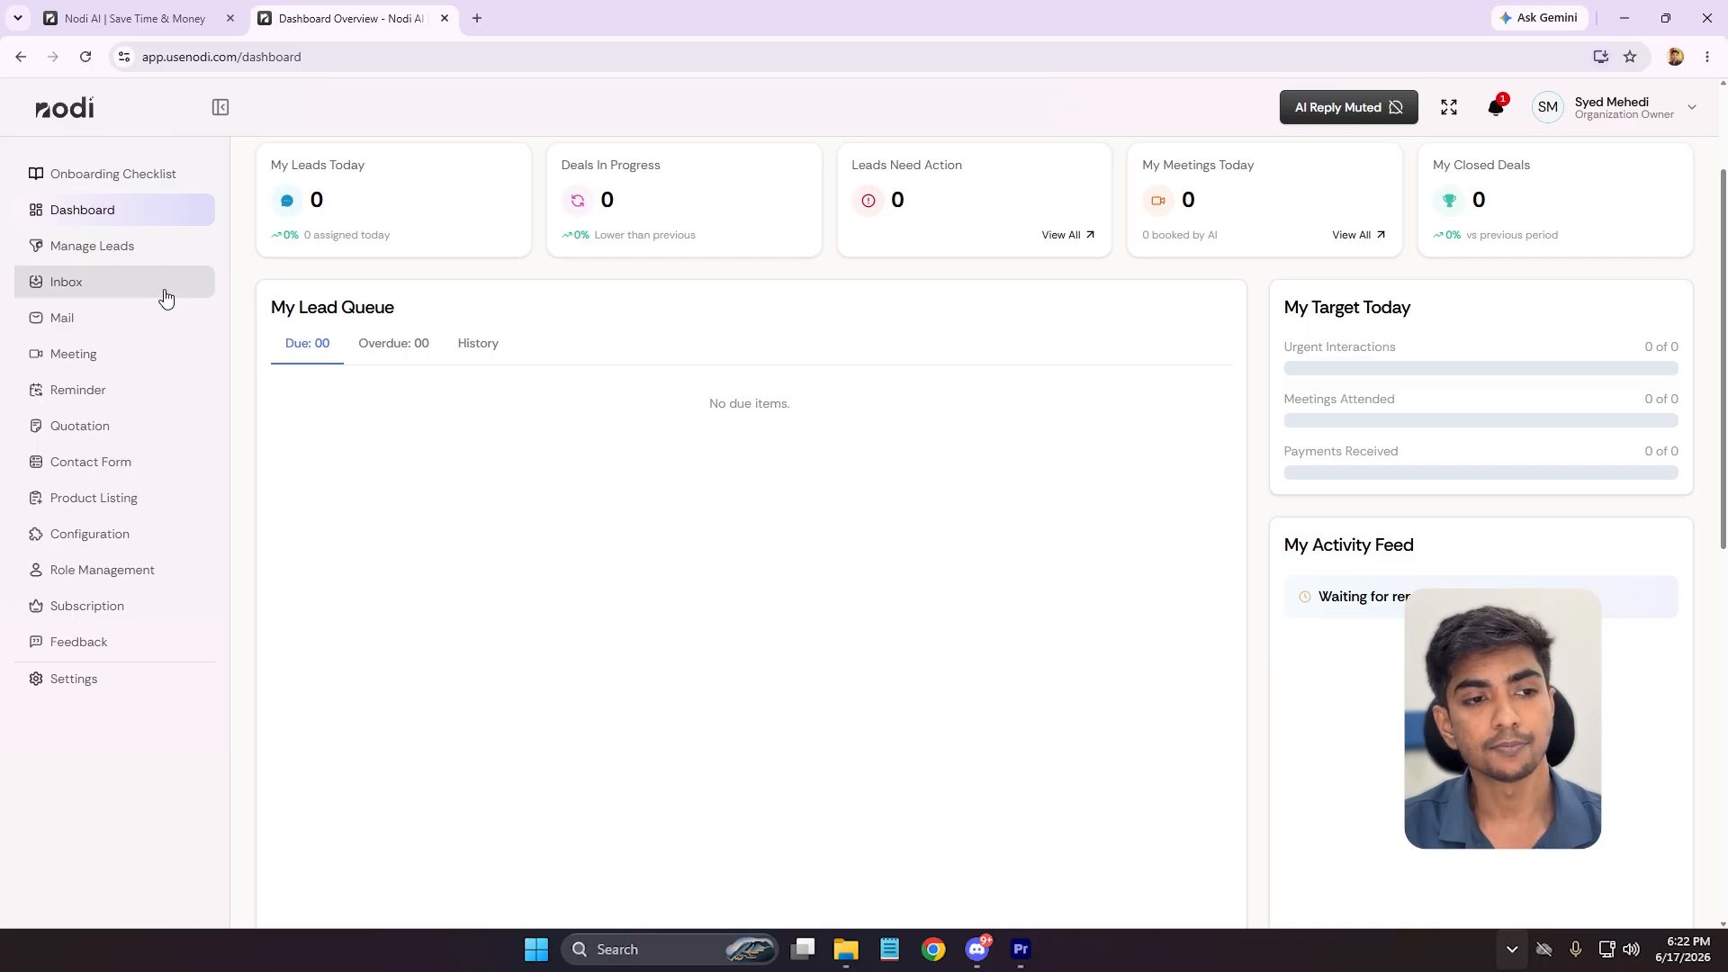
pyautogui.click(157, 260)
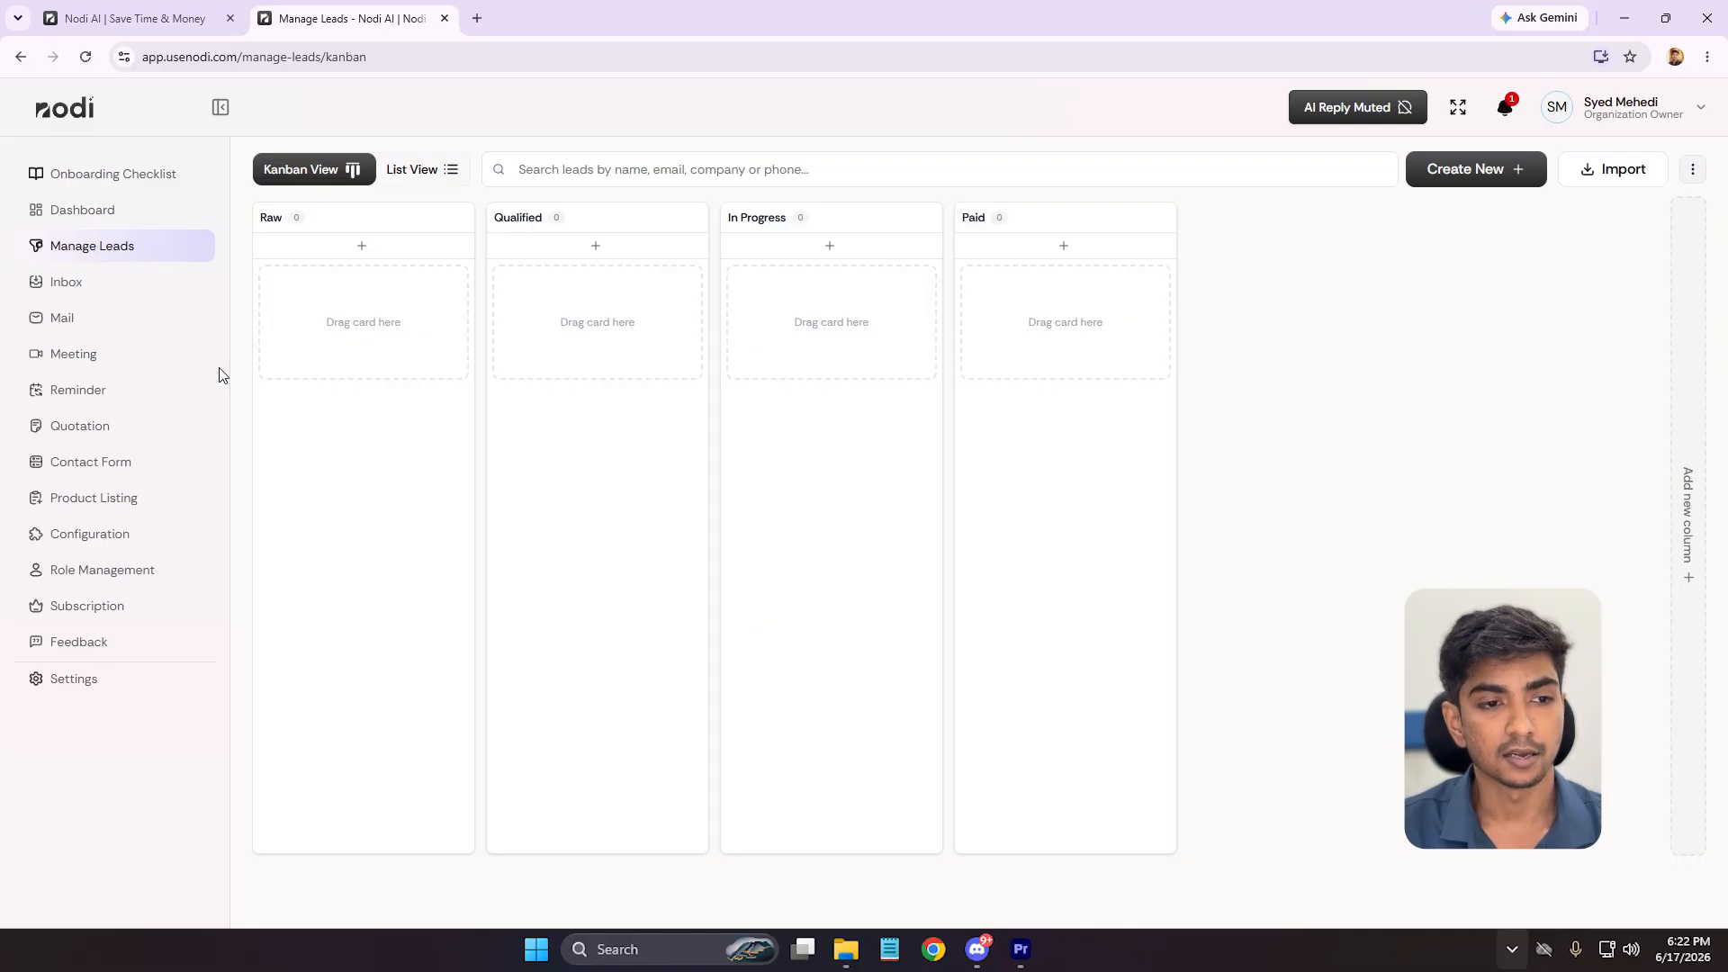
# - Visit Inbox and Mail, ending on the Meetings page with all counts at 0
pyautogui.click(140, 290)
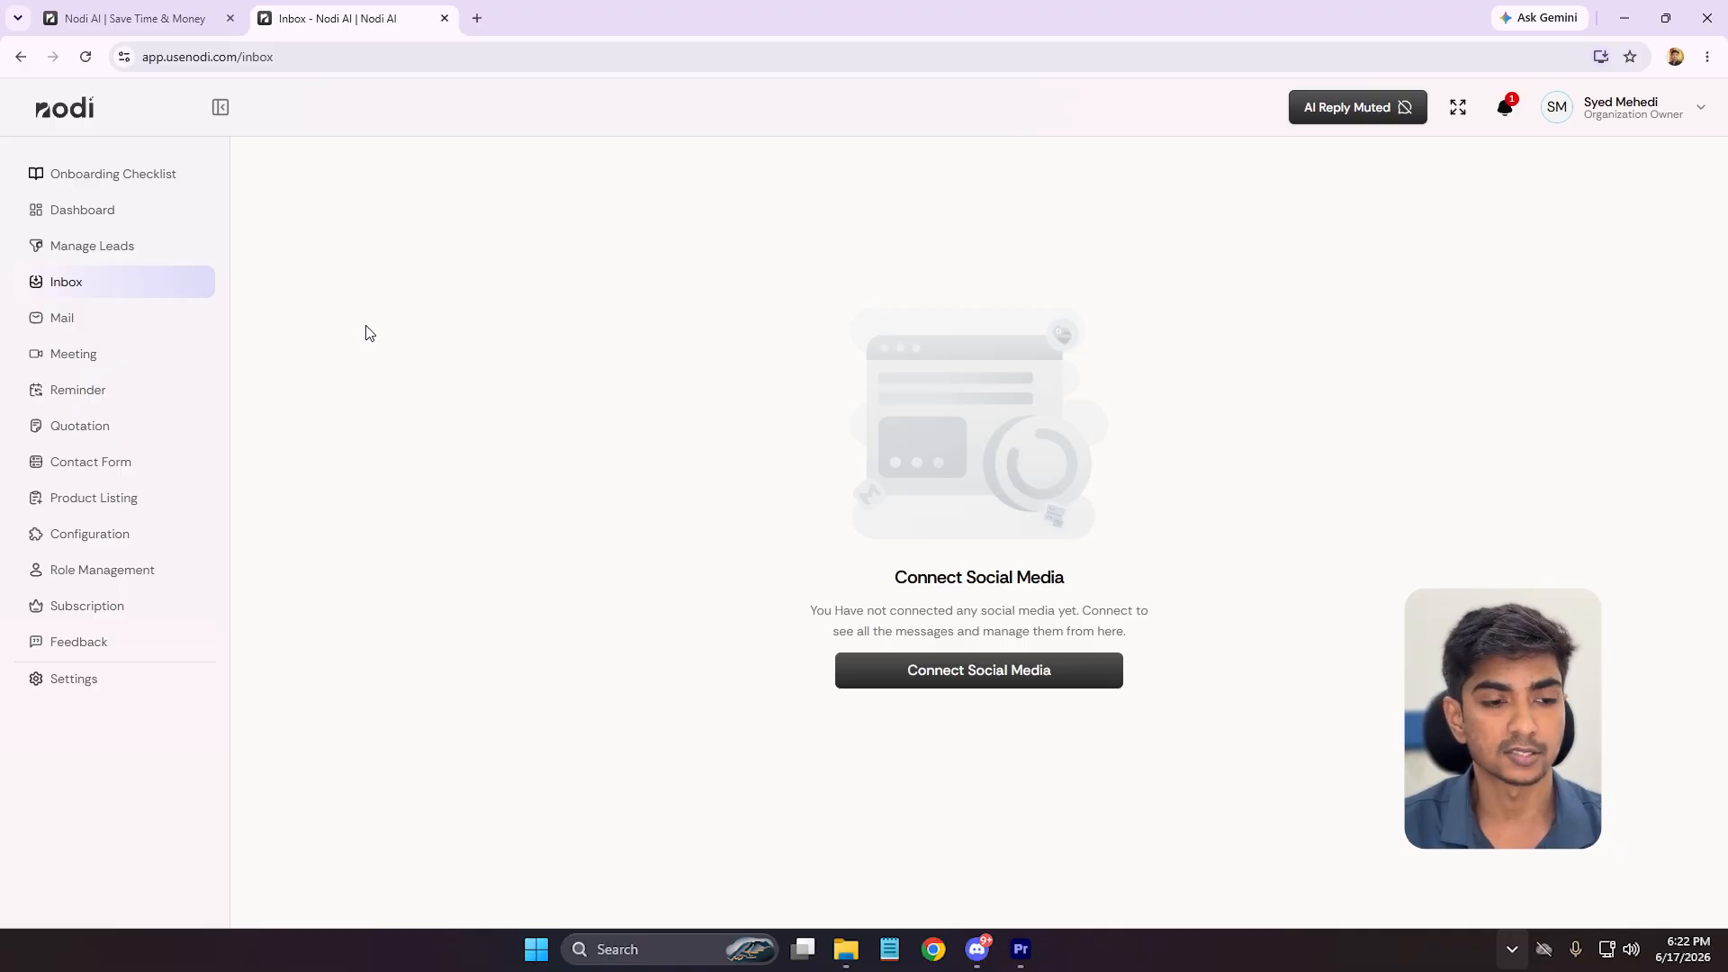
pyautogui.click(174, 326)
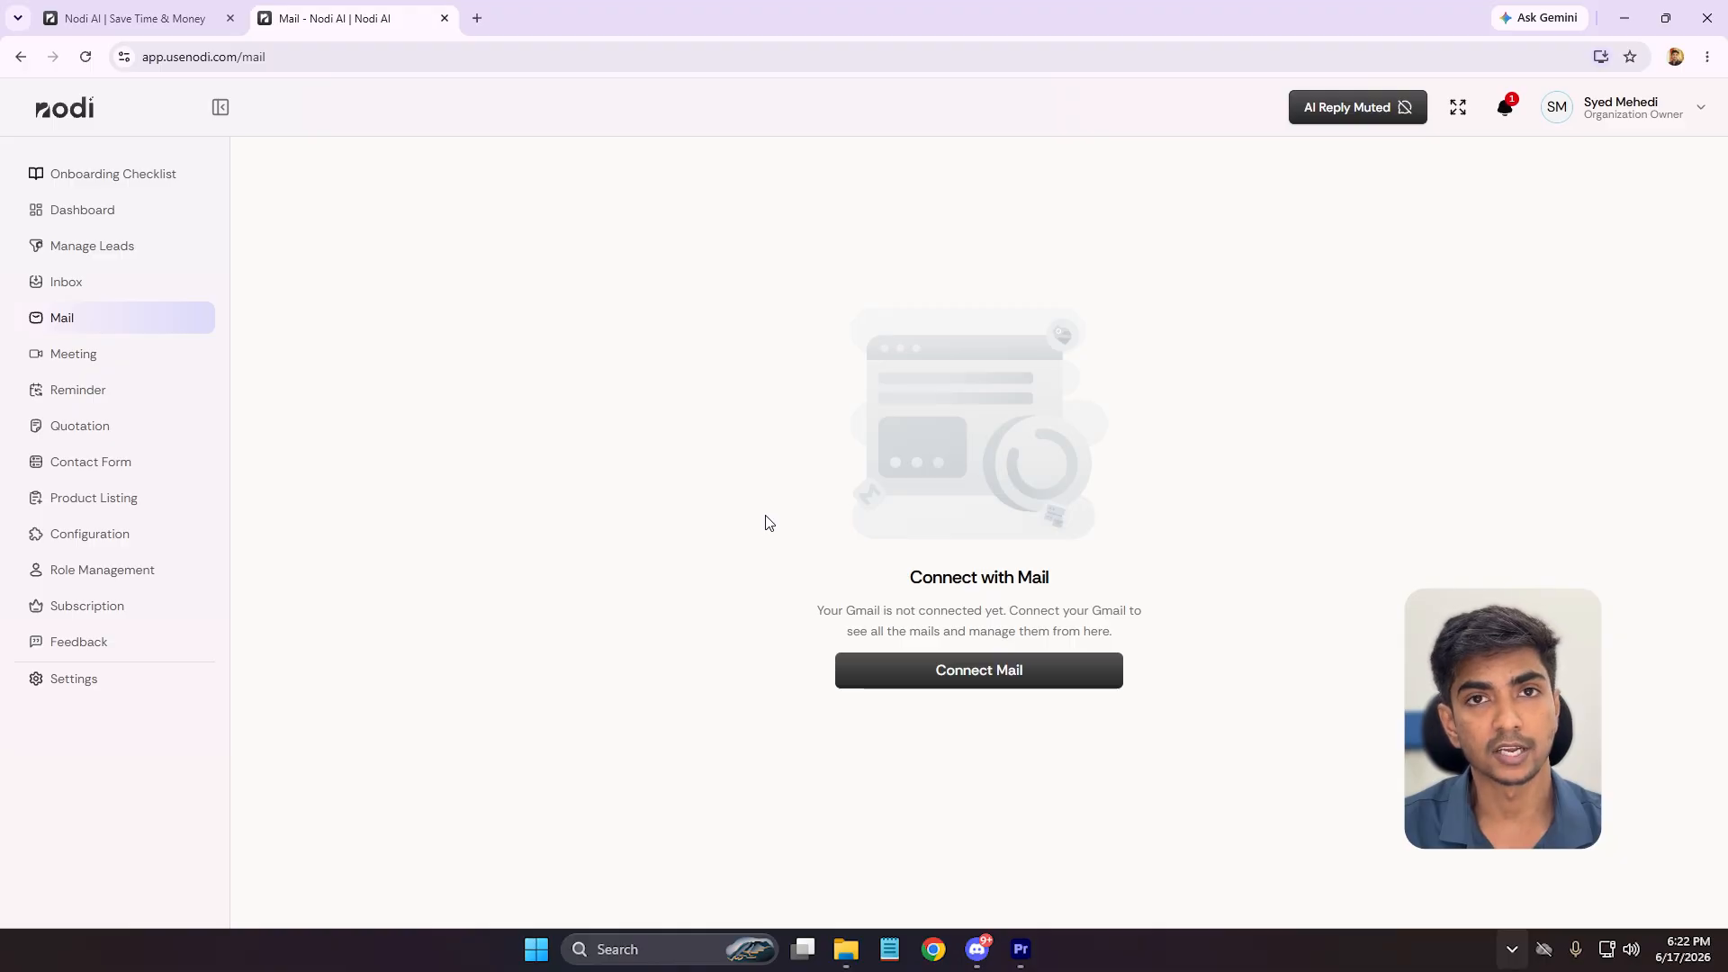
pyautogui.click(154, 375)
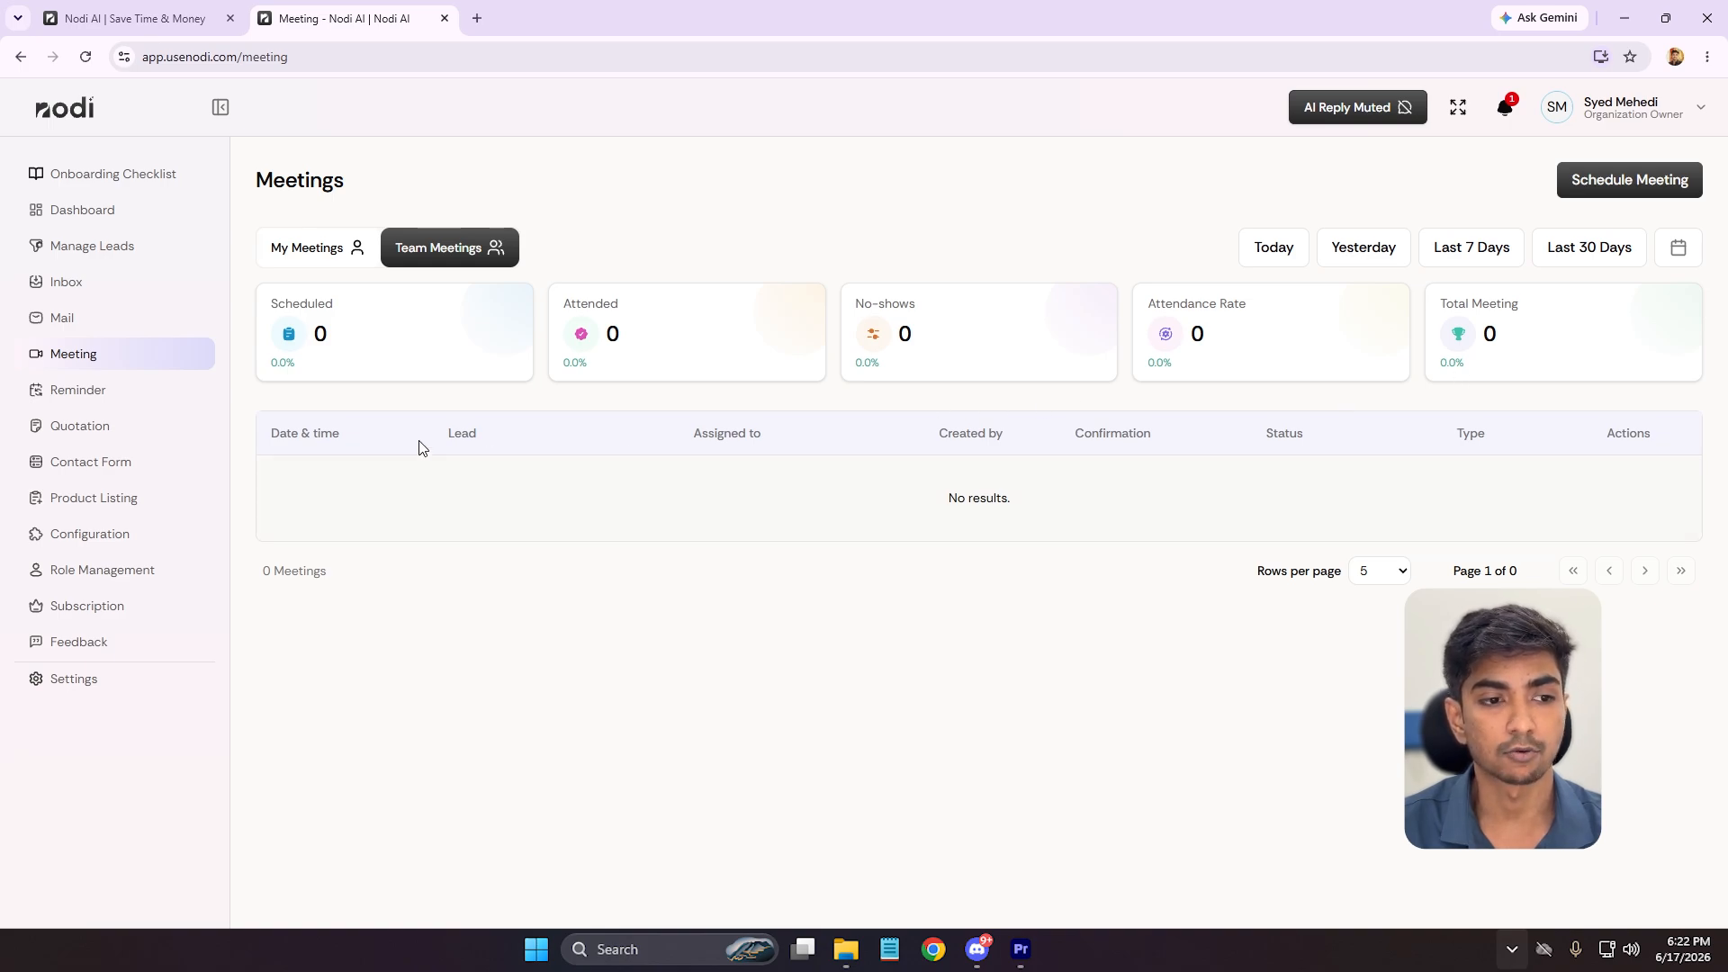
# - Visit Reminder, Quotation and Contact Form, ending on the empty Product Listing page
pyautogui.click(114, 408)
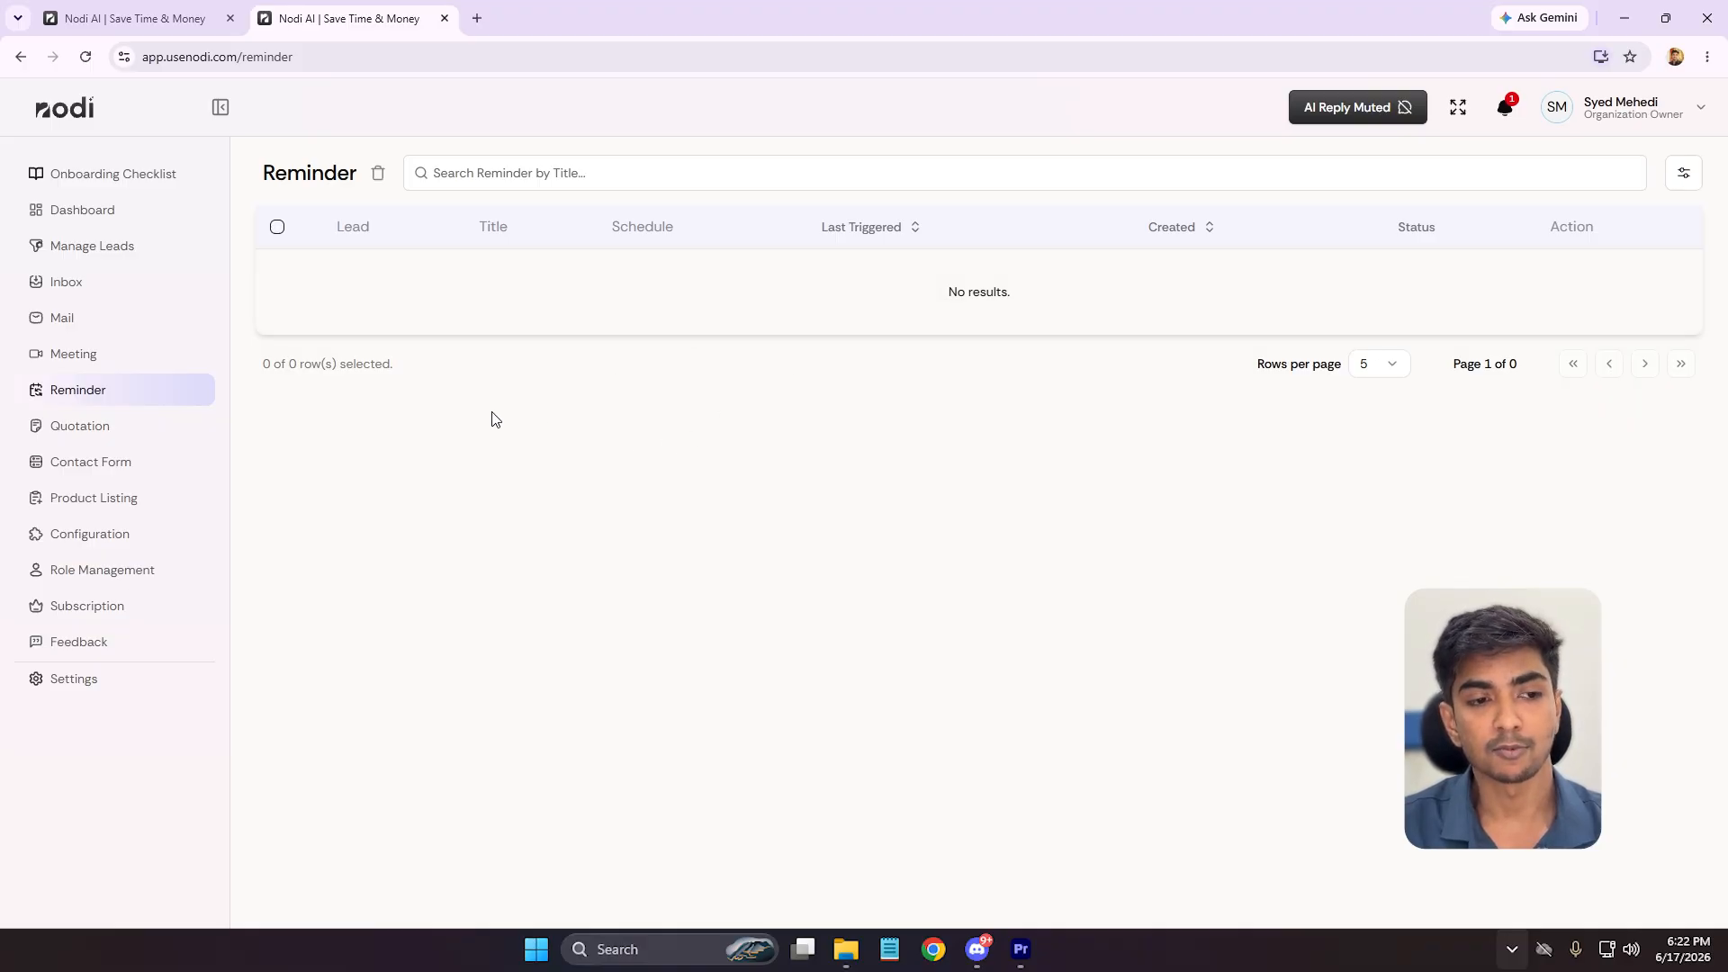
pyautogui.click(89, 435)
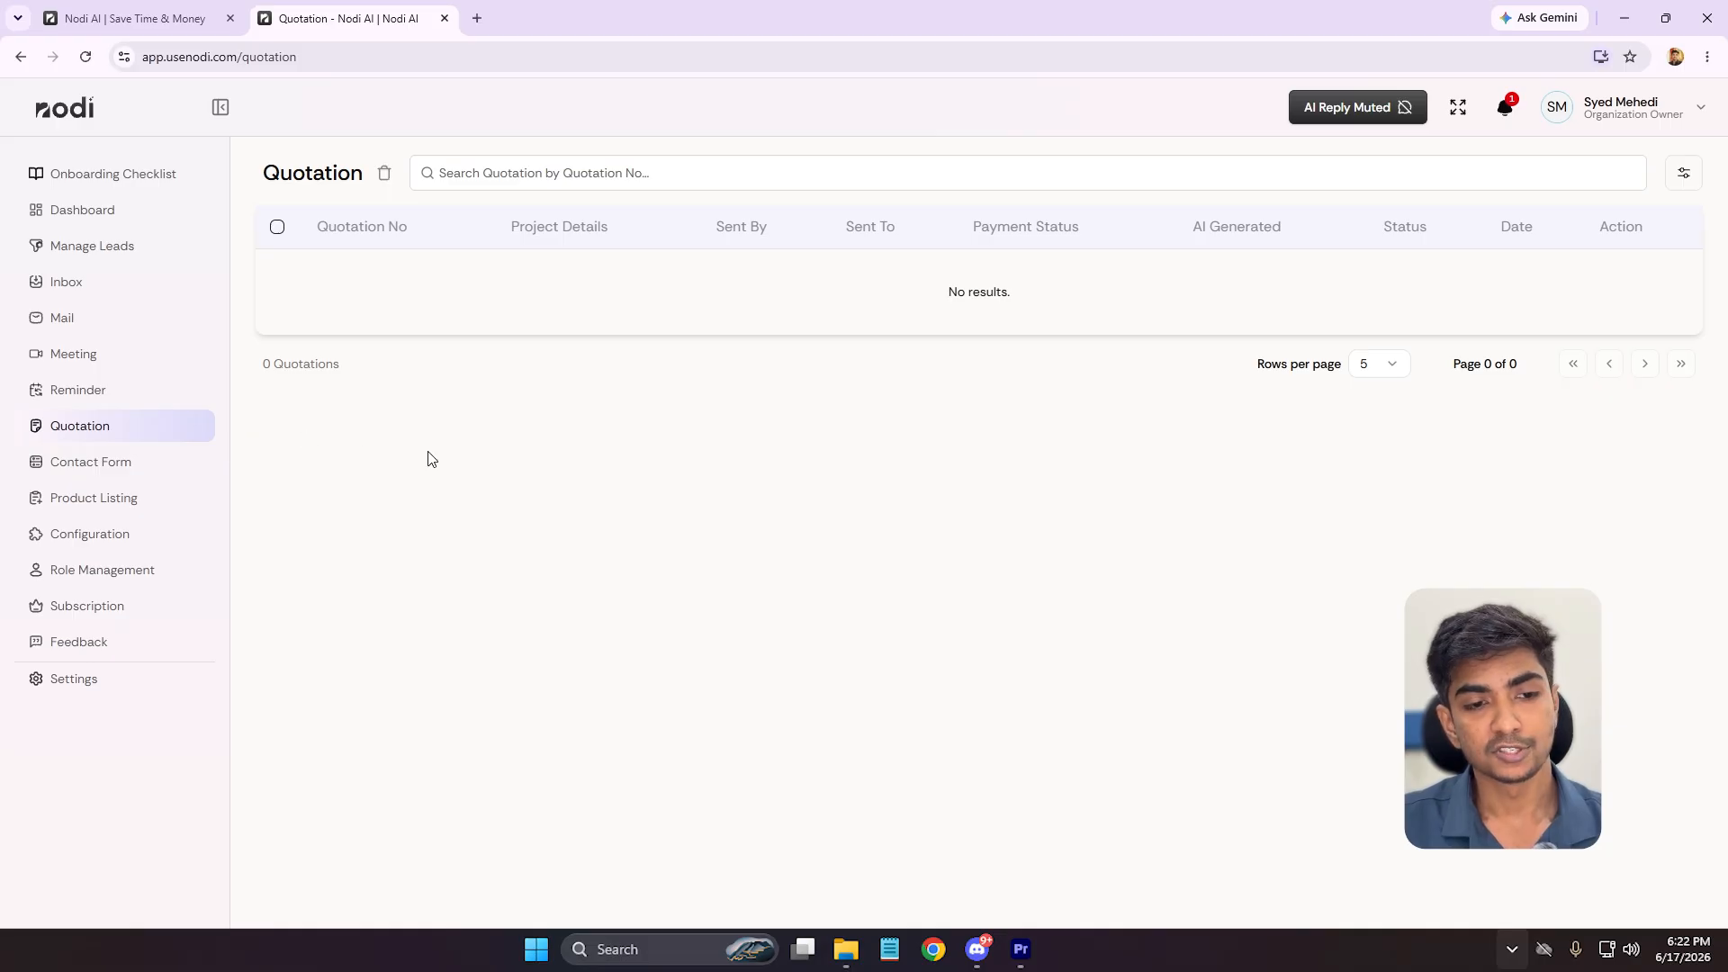
pyautogui.click(126, 468)
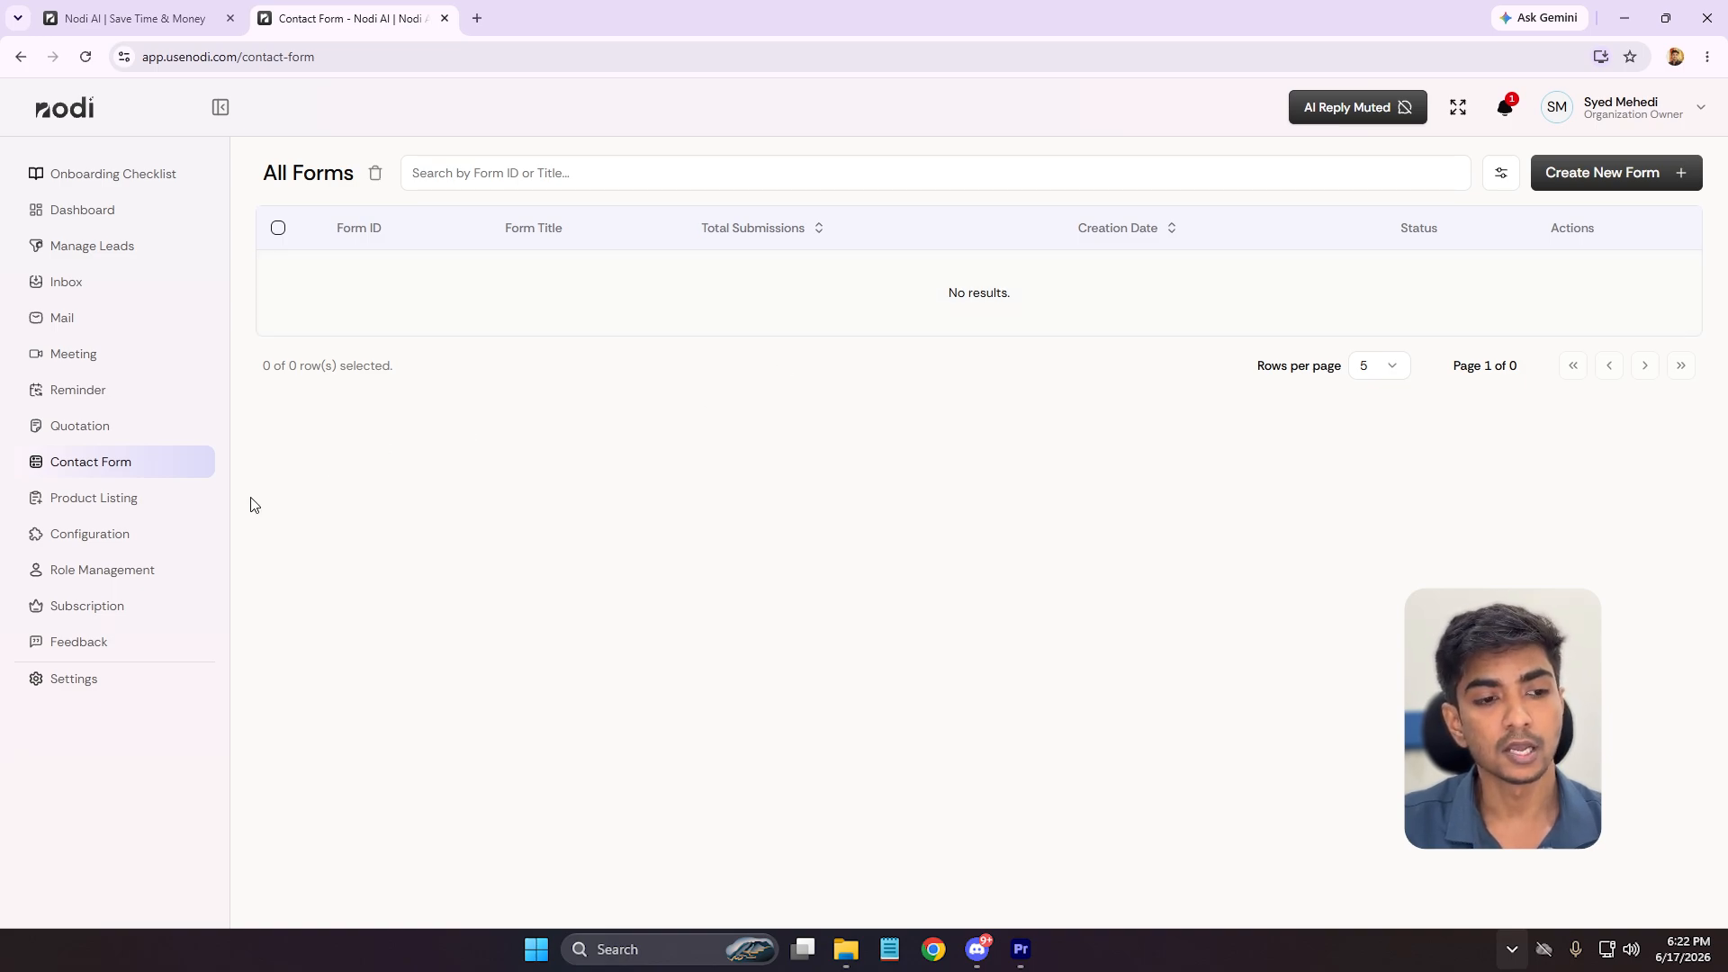
pyautogui.click(195, 513)
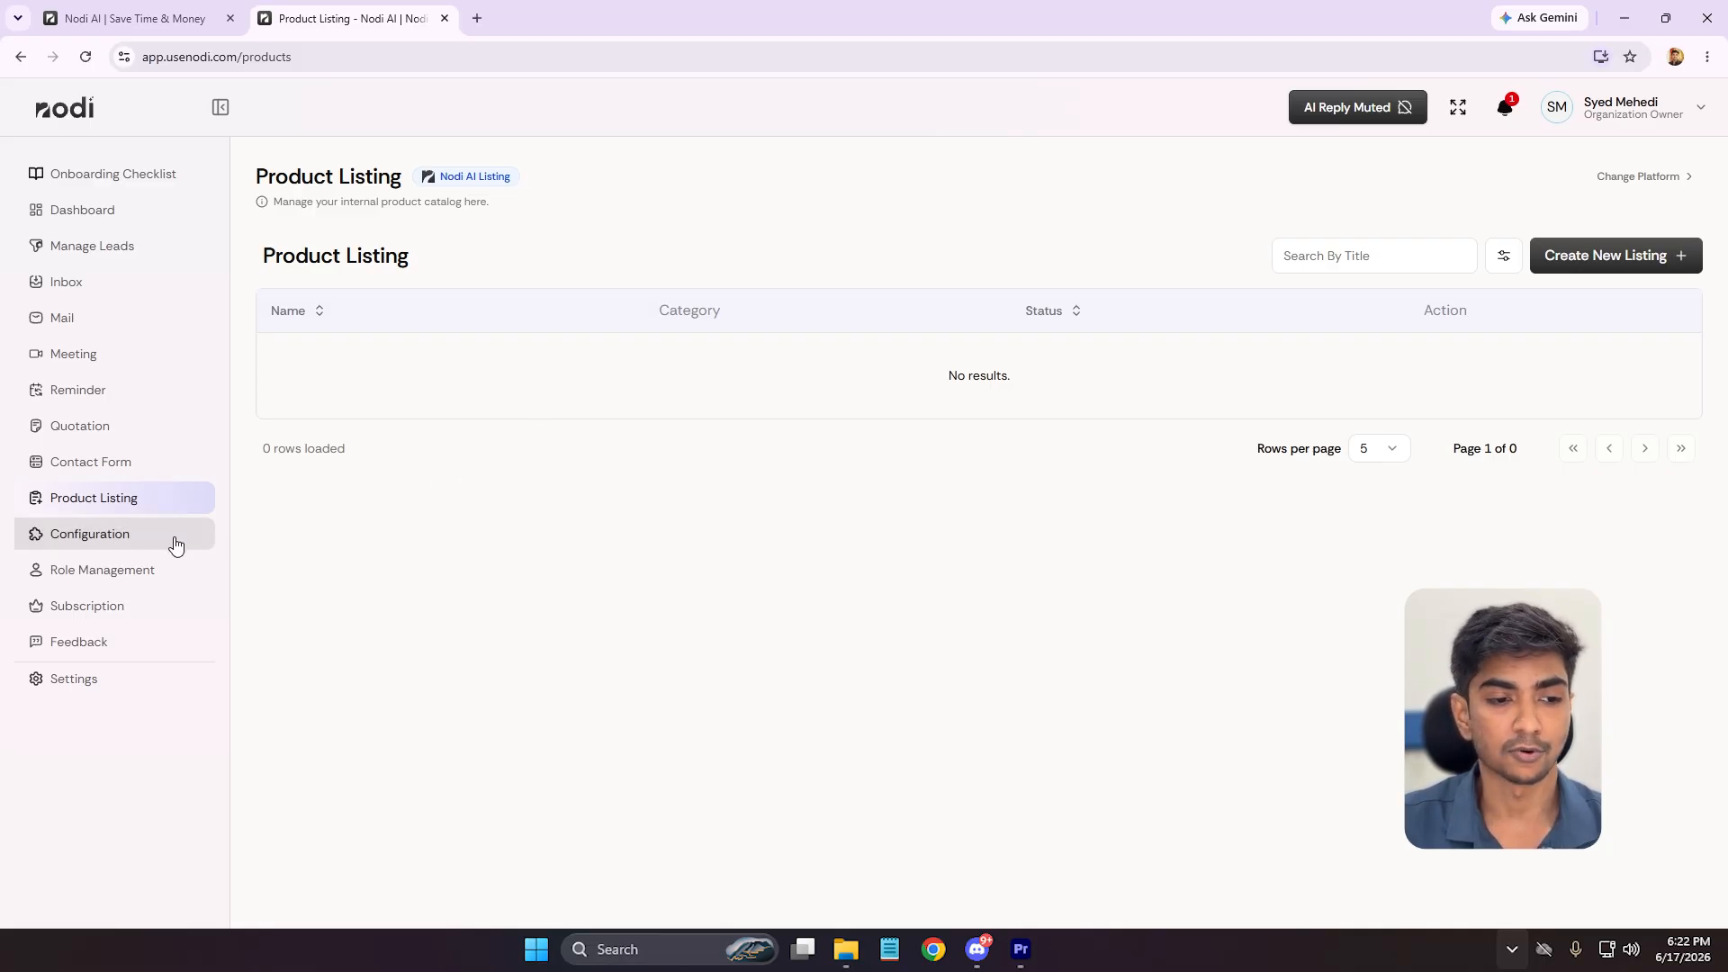
# - Browse the email, meeting, social media and e-commerce integration cards, then view Role Management's single active user
pyautogui.click(85, 543)
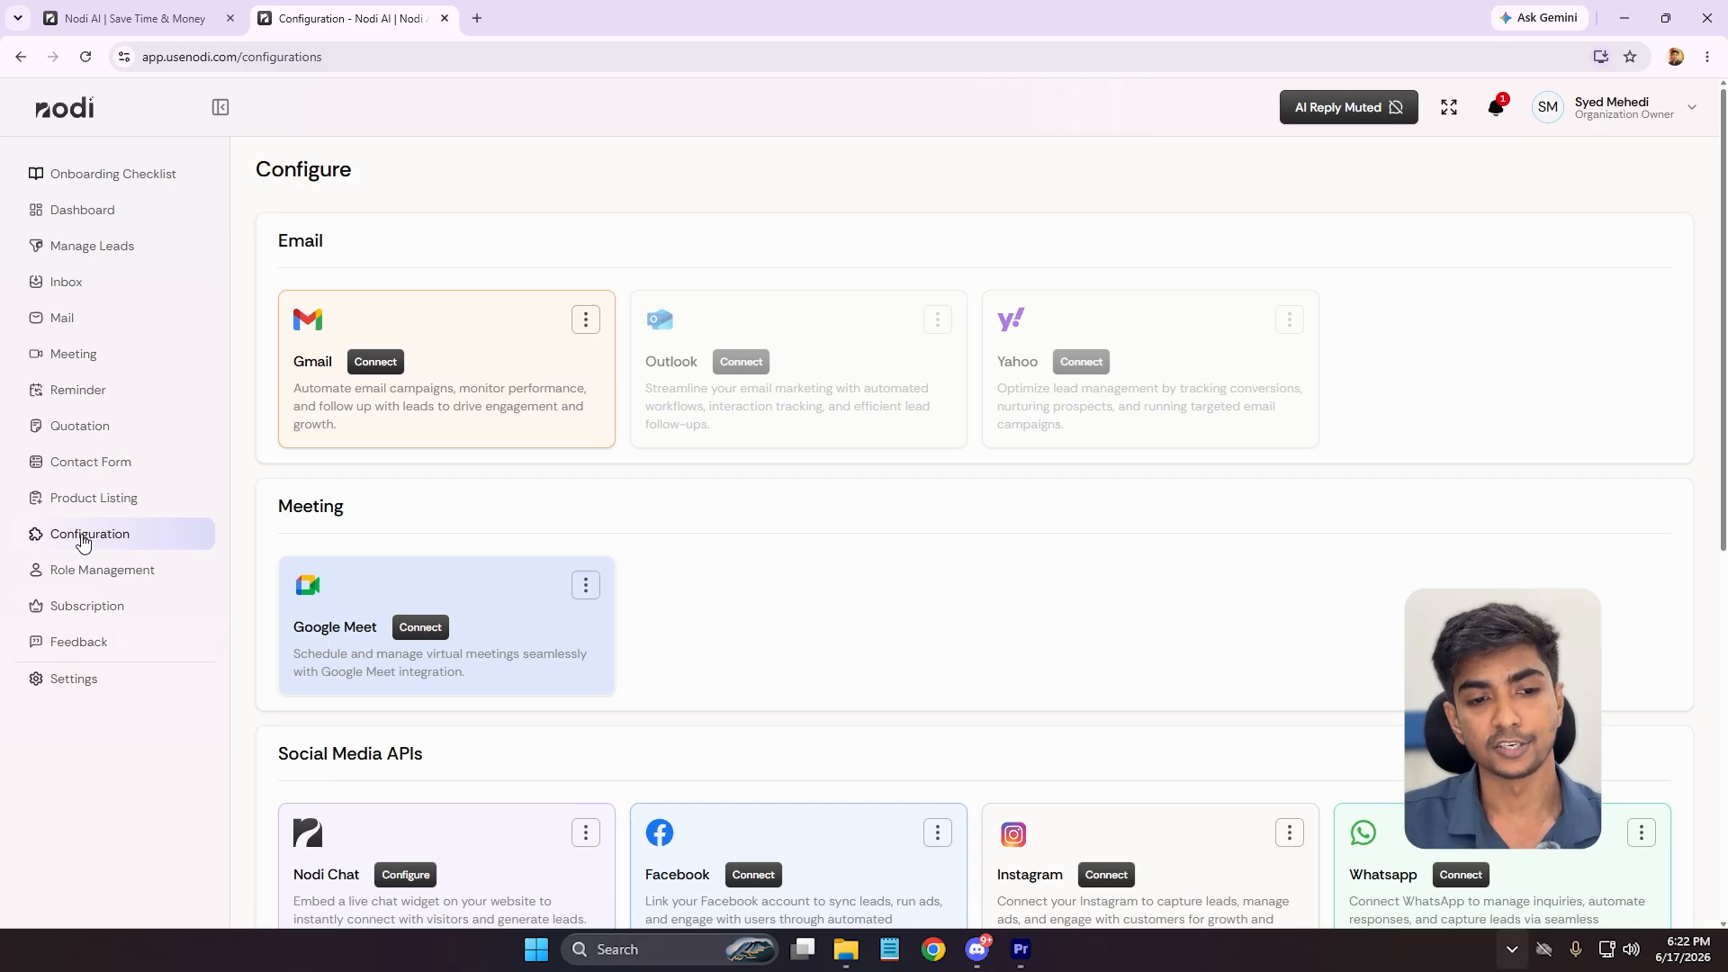
pyautogui.scroll(-1, 446, 522)
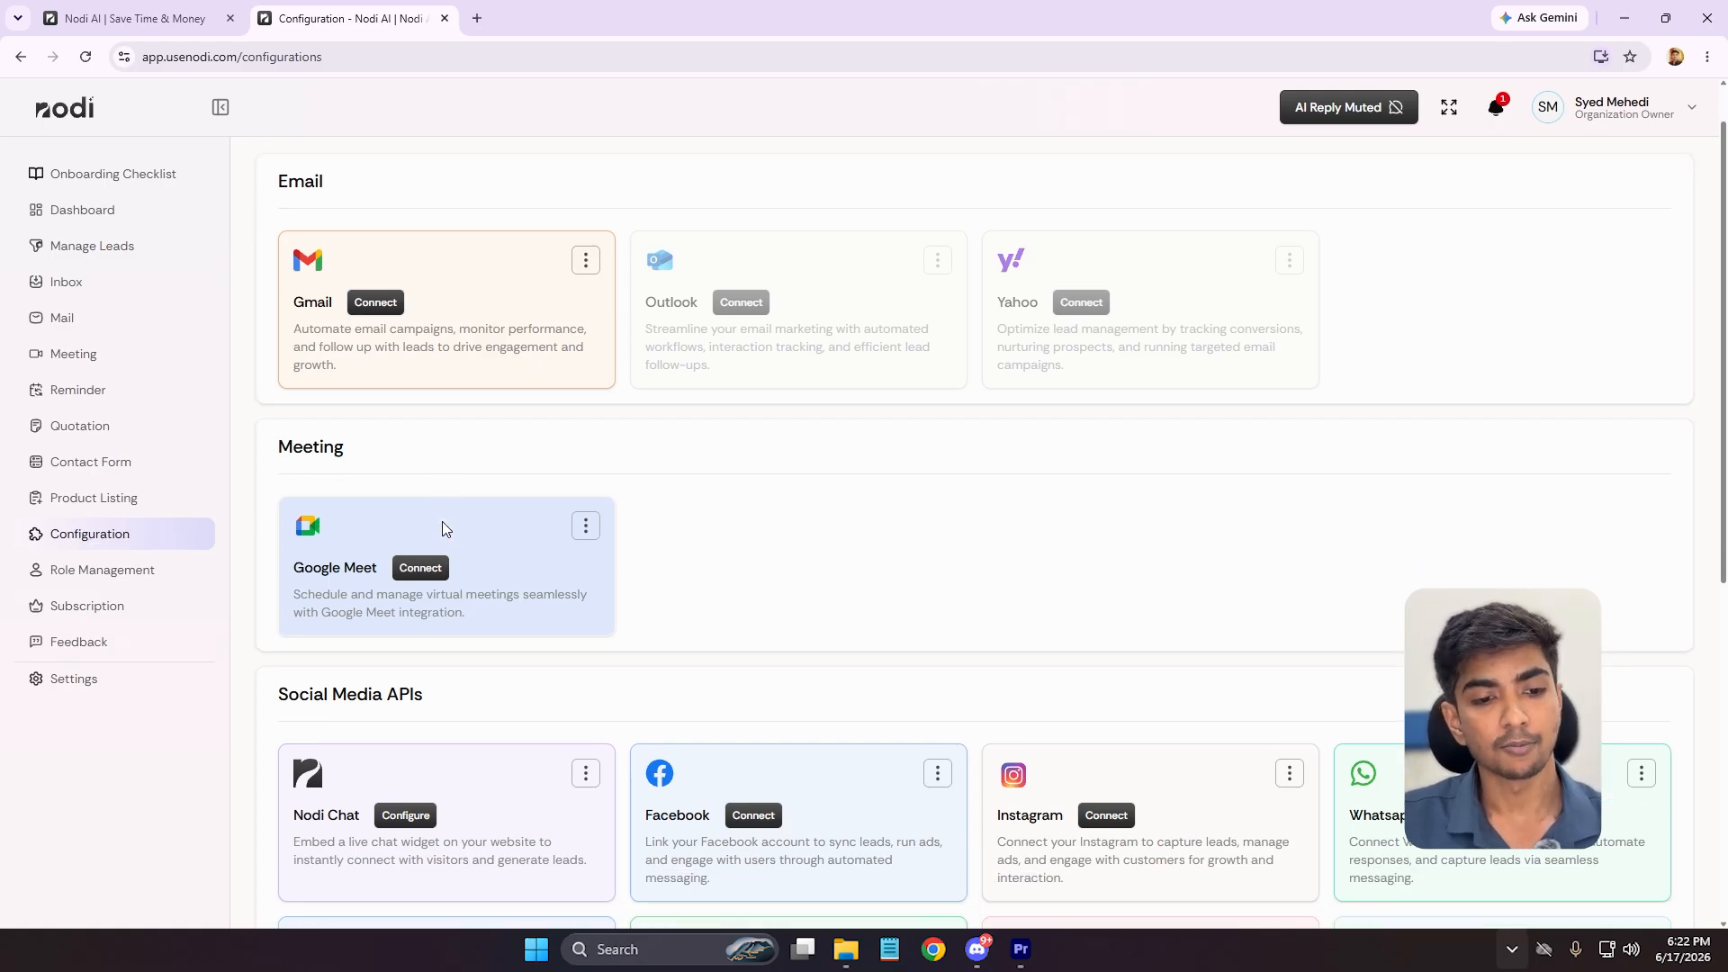
pyautogui.scroll(-2, 441, 522)
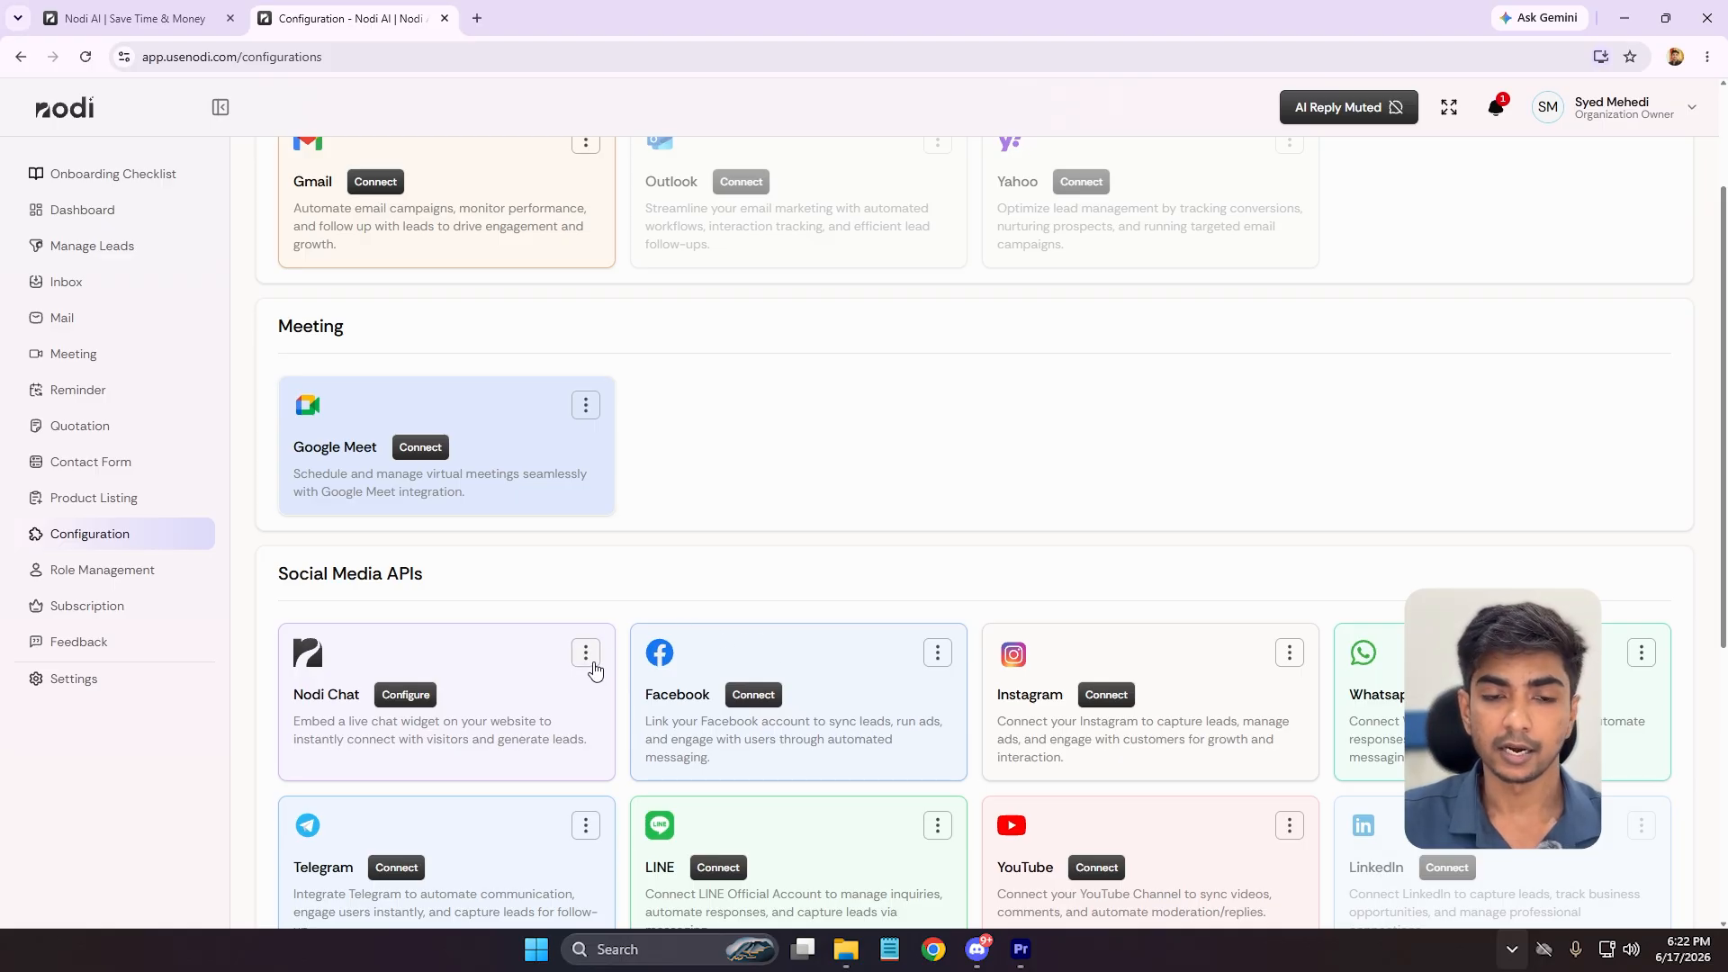
pyautogui.scroll(2, 467, 430)
pyautogui.scroll(-1, 289, 540)
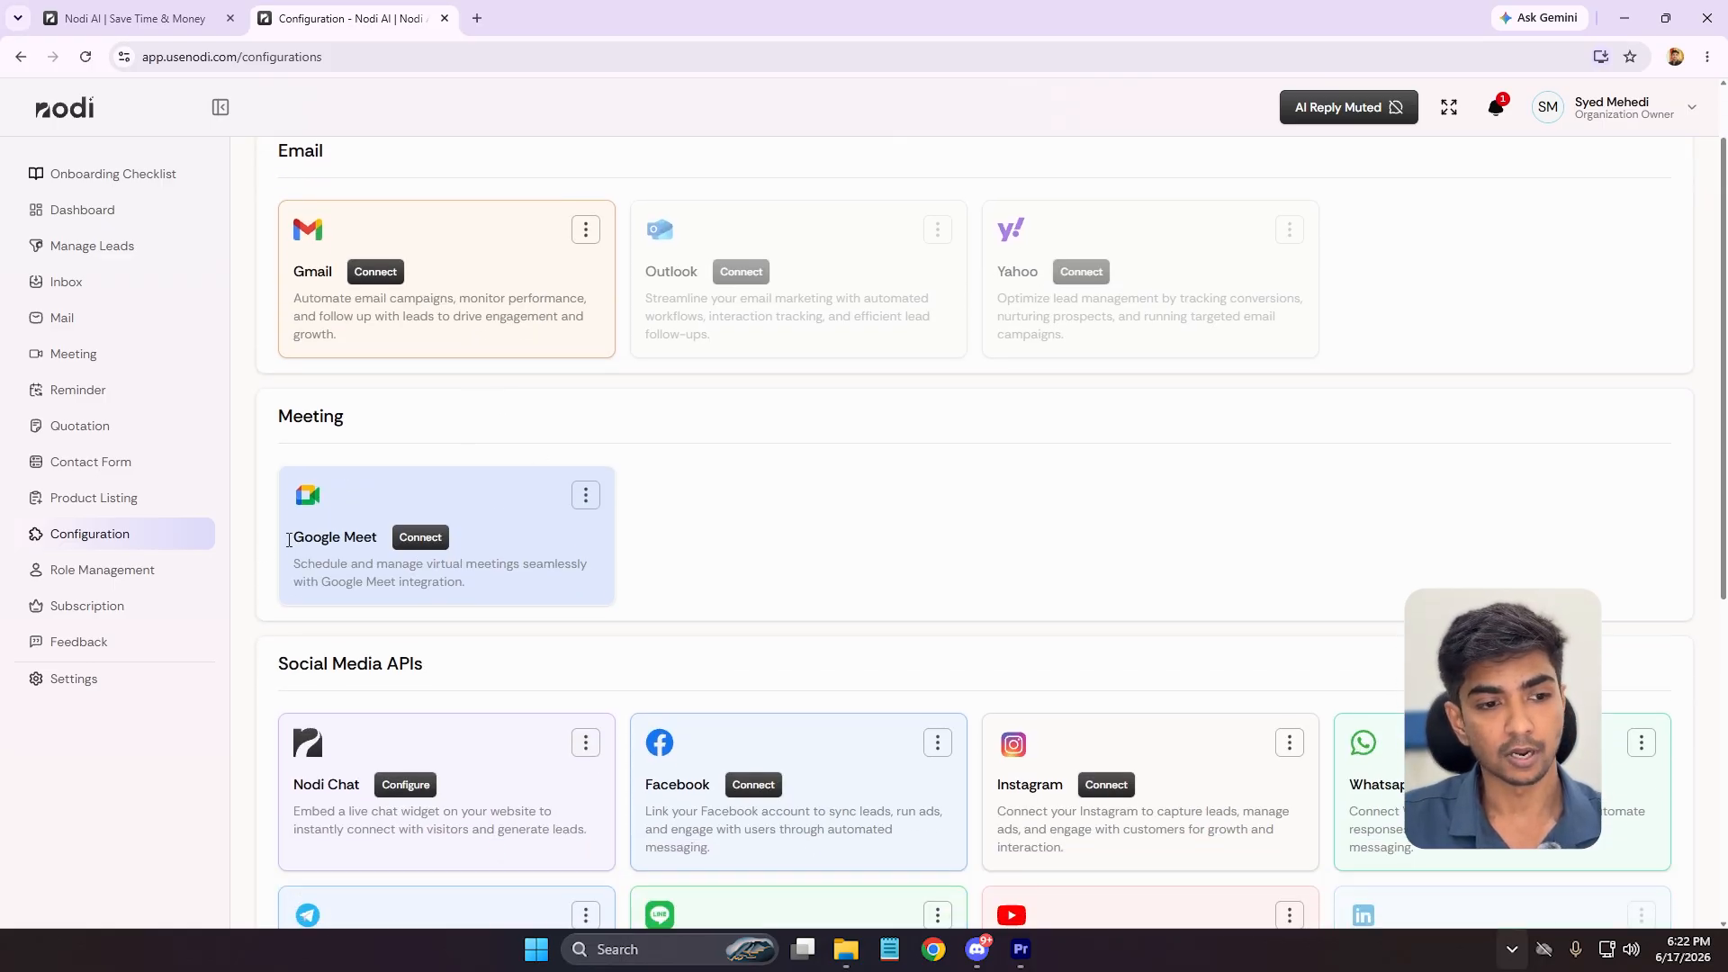
pyautogui.scroll(-6, 543, 589)
pyautogui.scroll(7, 543, 589)
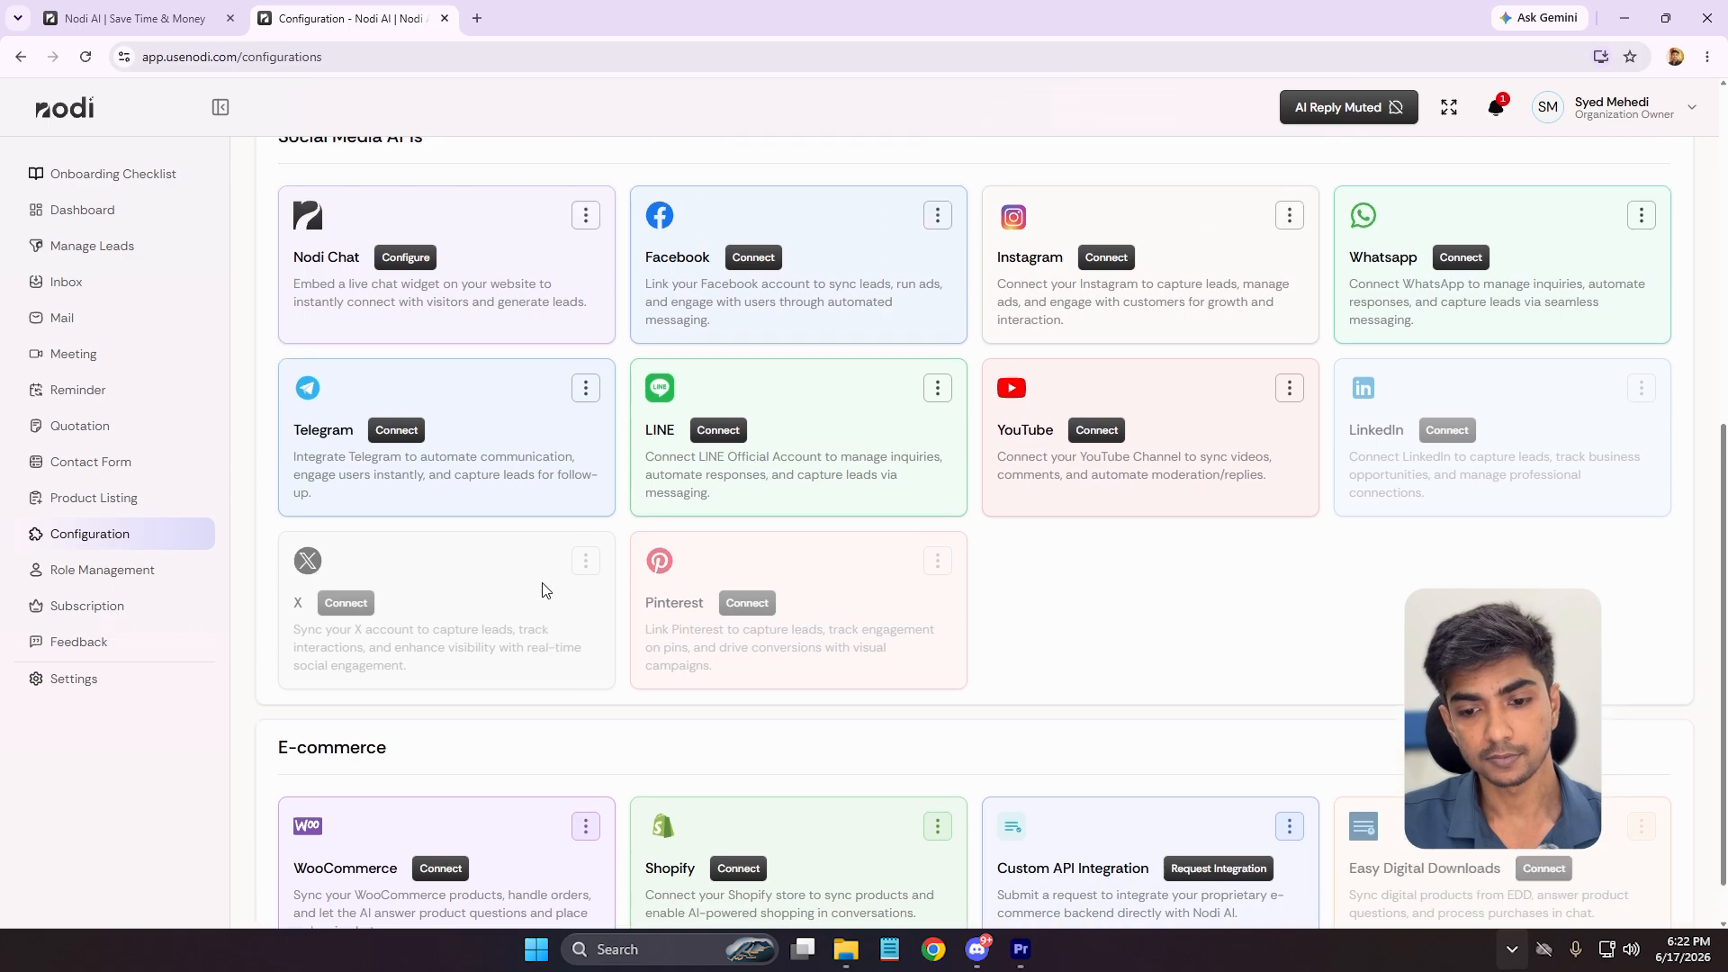
pyautogui.scroll(-7, 691, 579)
pyautogui.scroll(-1, 1008, 740)
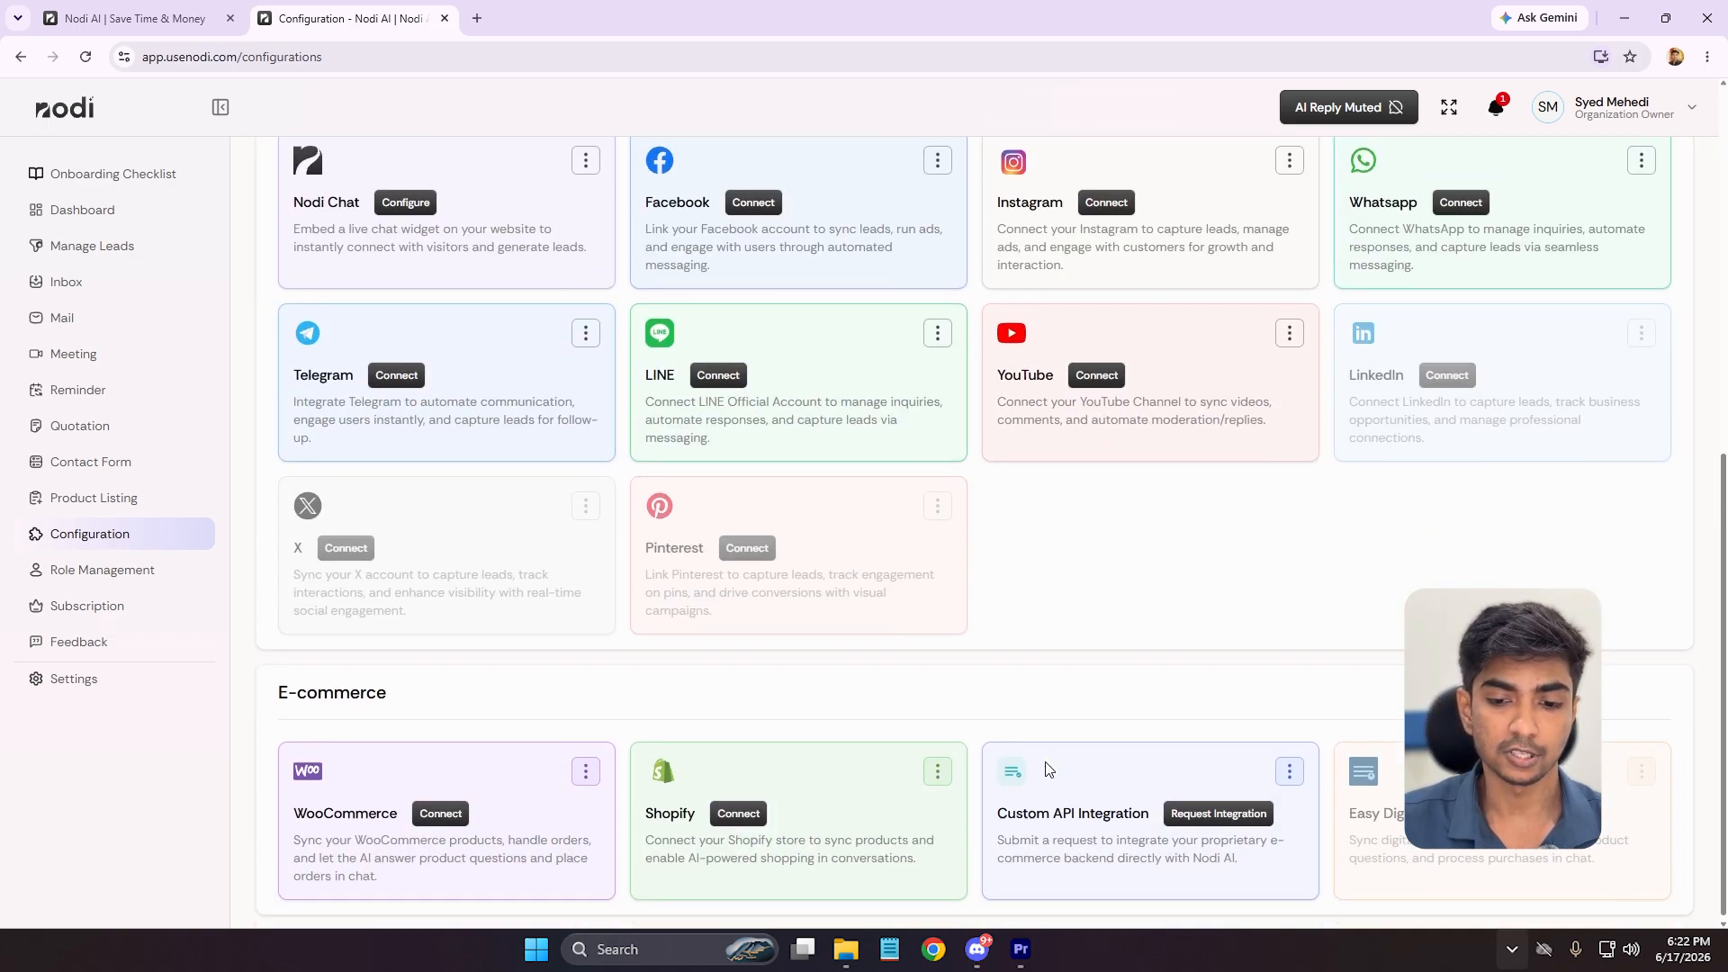
pyautogui.click(135, 571)
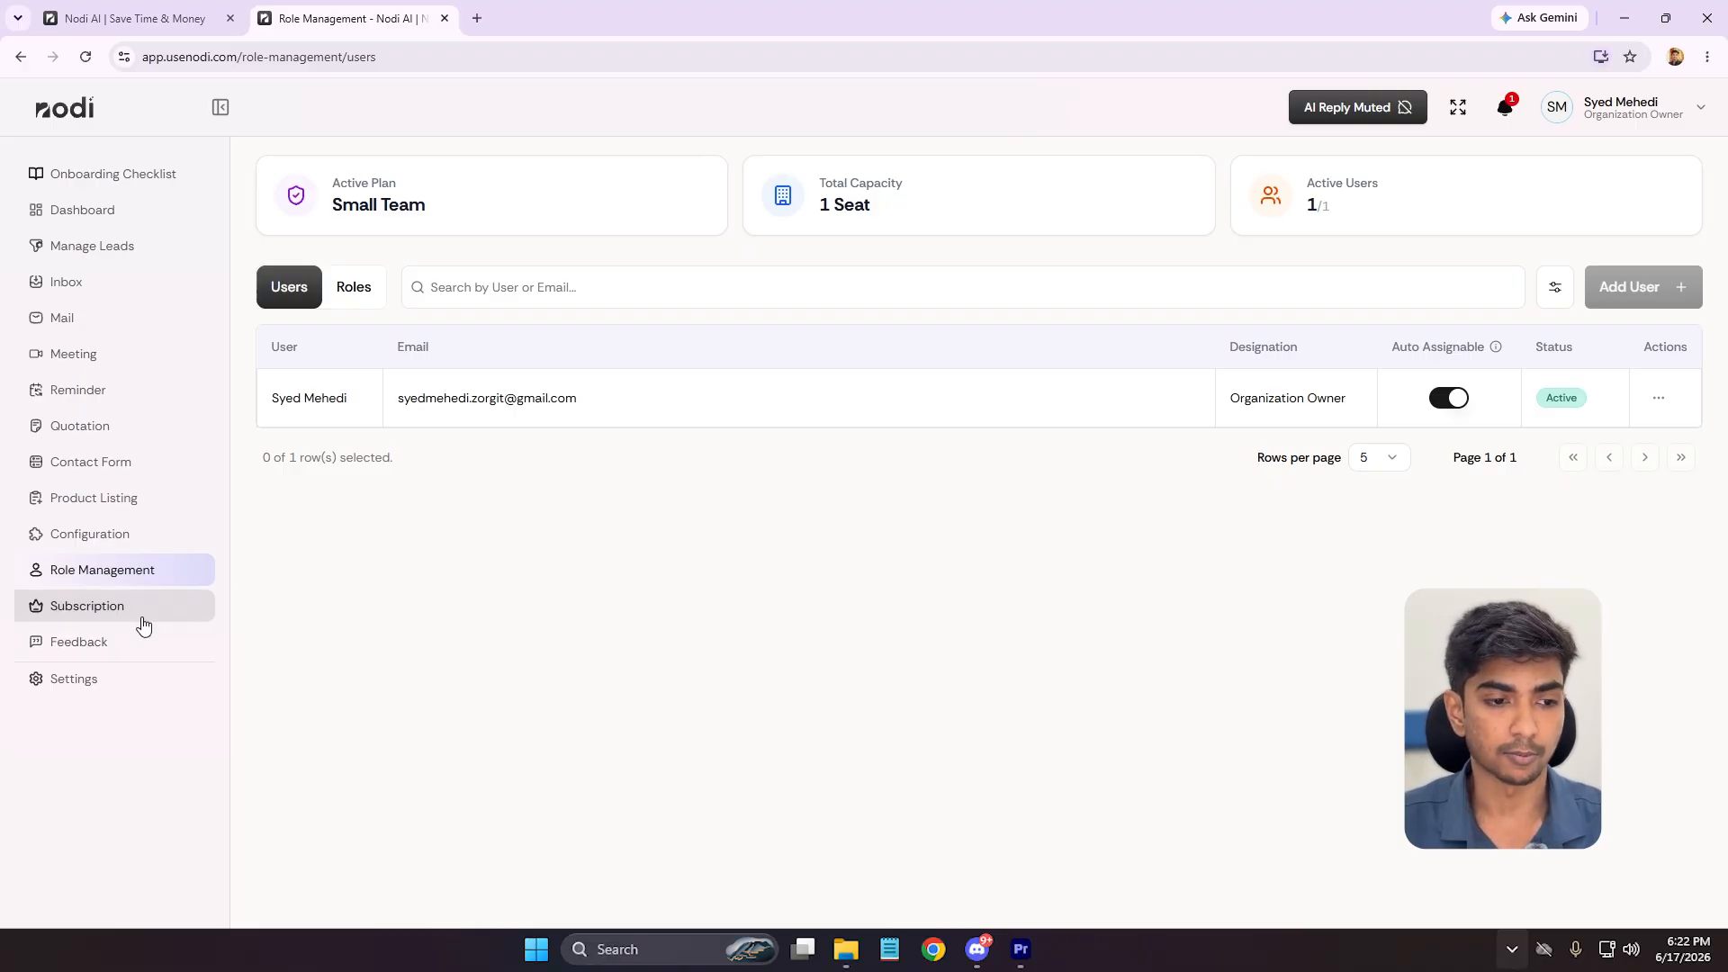
# - Check the 0 of 100 AI messages left and the Starter, Growth and Scale packages
pyautogui.click(127, 603)
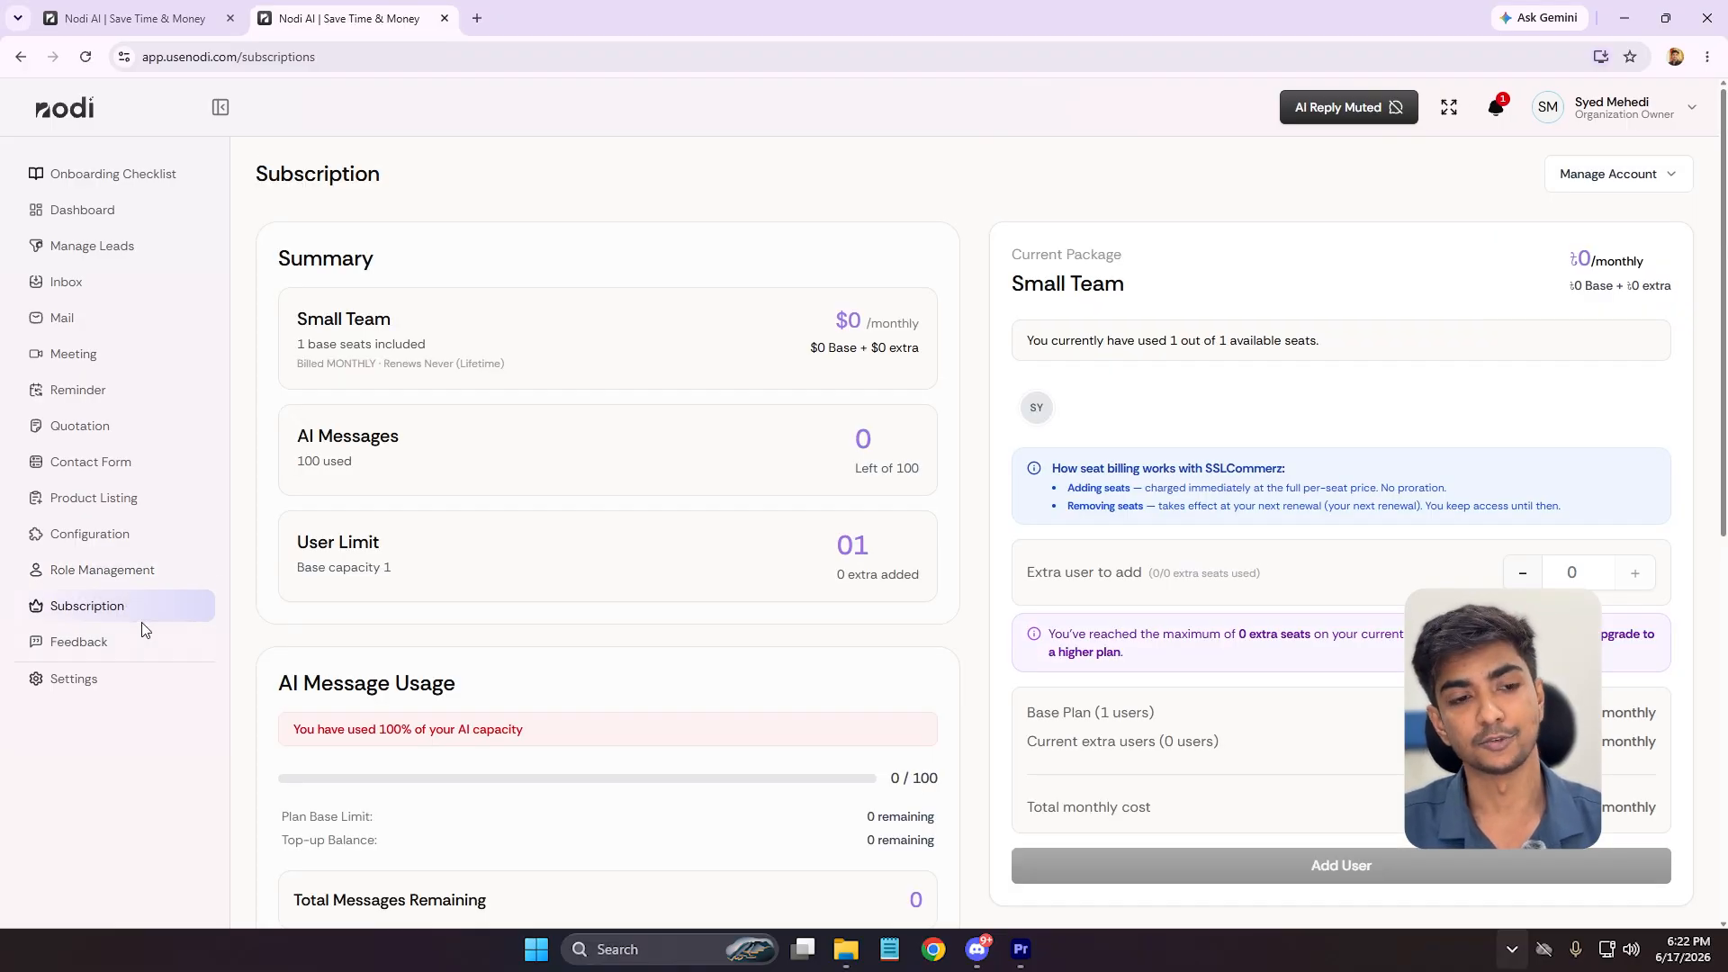
pyautogui.scroll(-2, 430, 490)
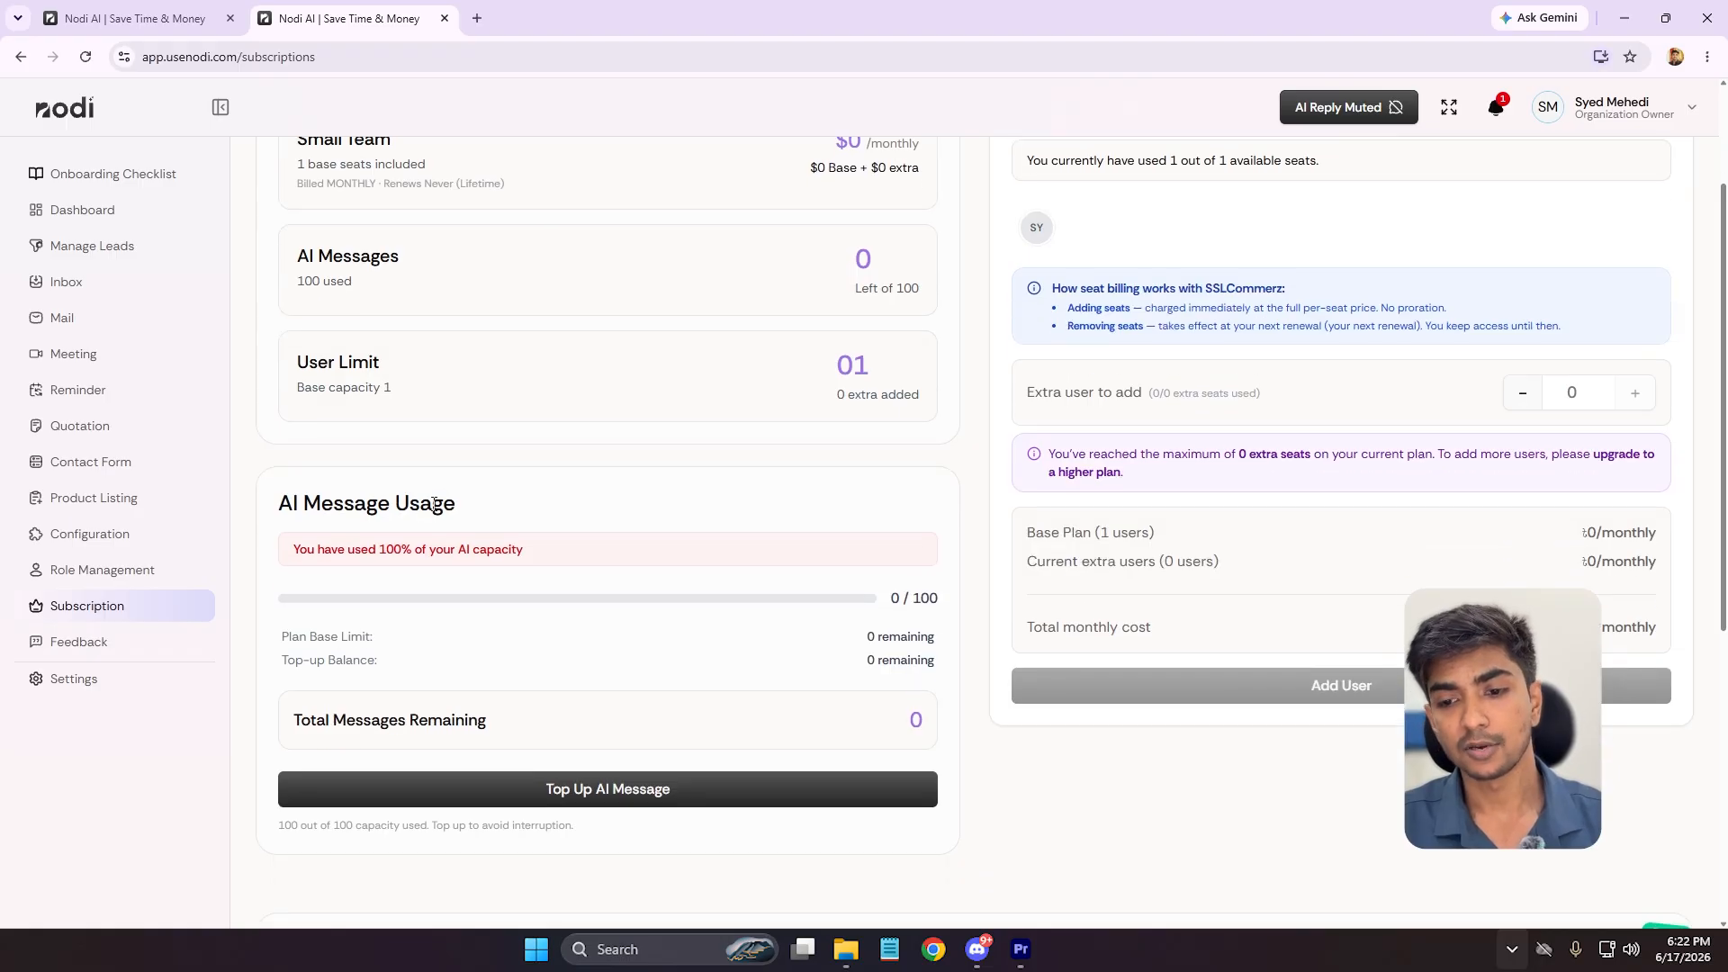
pyautogui.scroll(-3, 432, 504)
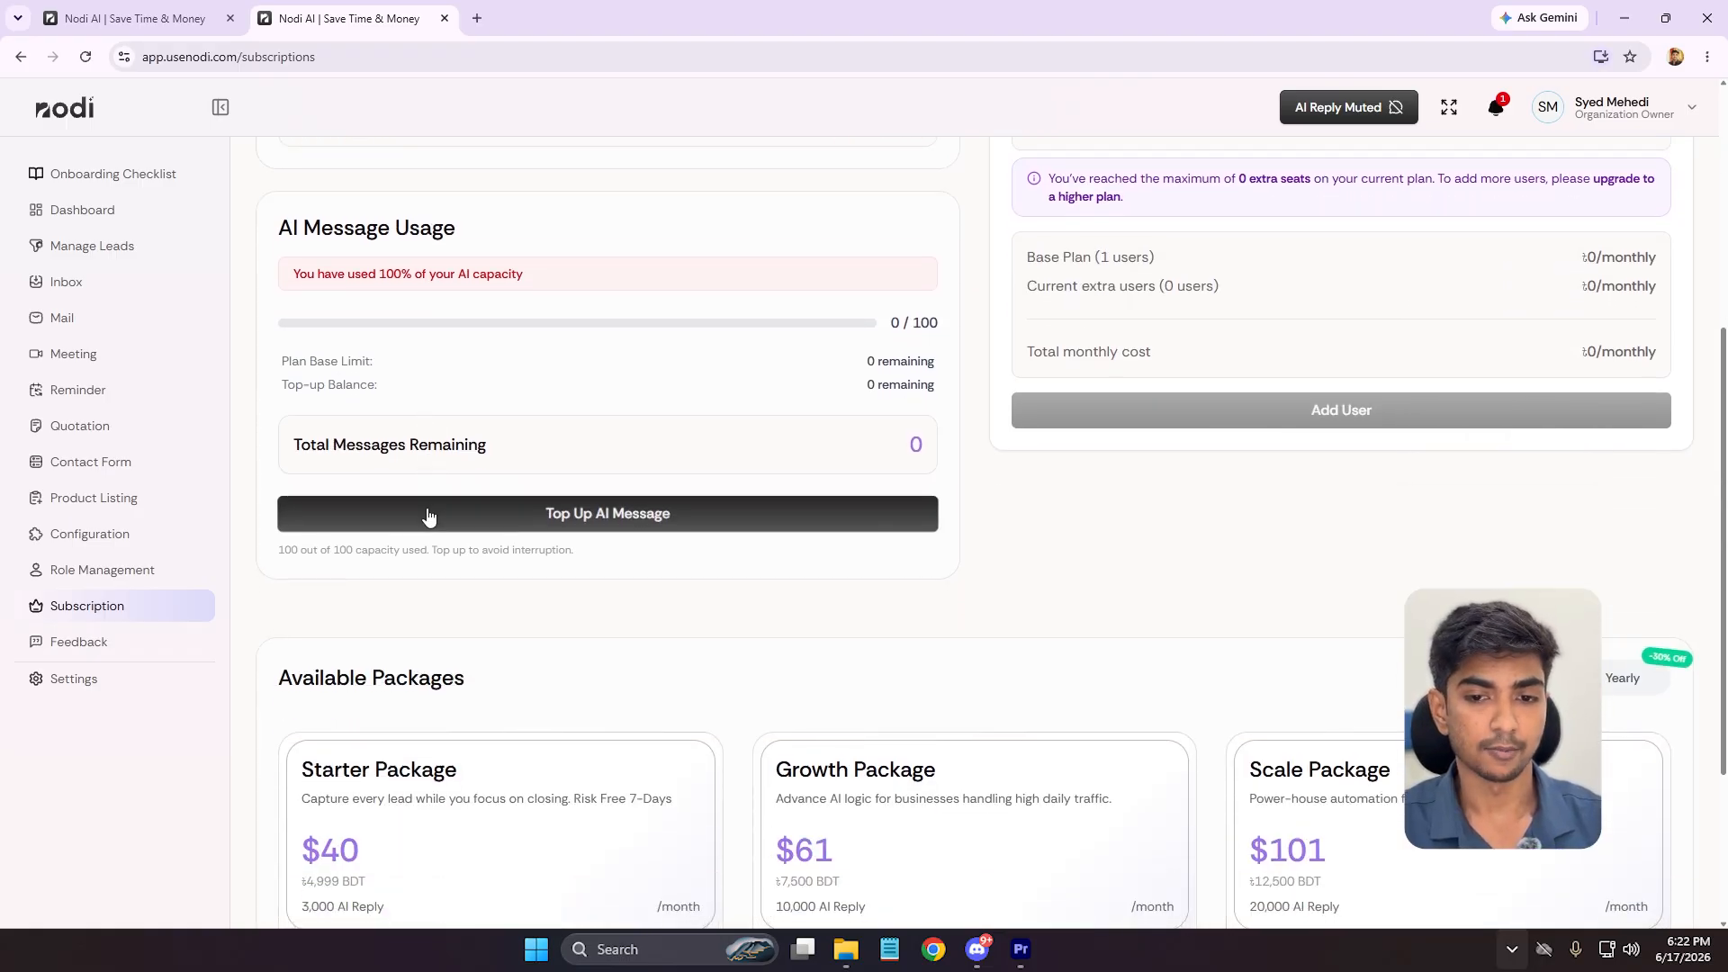
pyautogui.scroll(-3, 429, 515)
pyautogui.scroll(2, 500, 547)
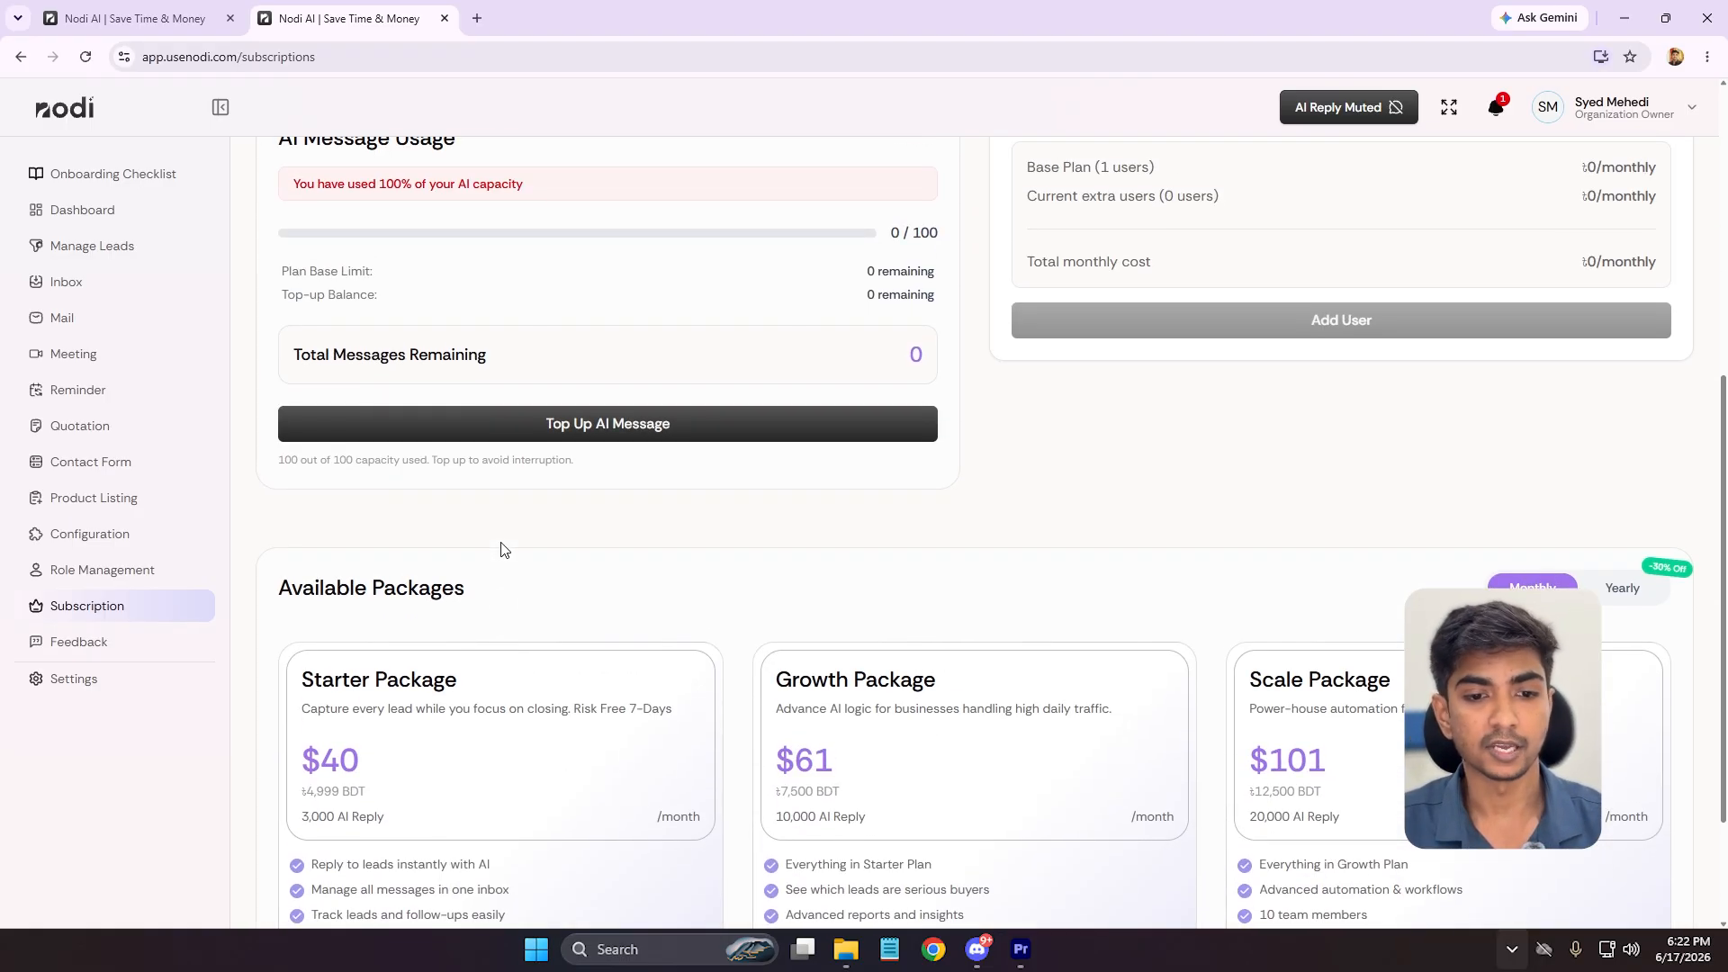
pyautogui.scroll(-2, 500, 549)
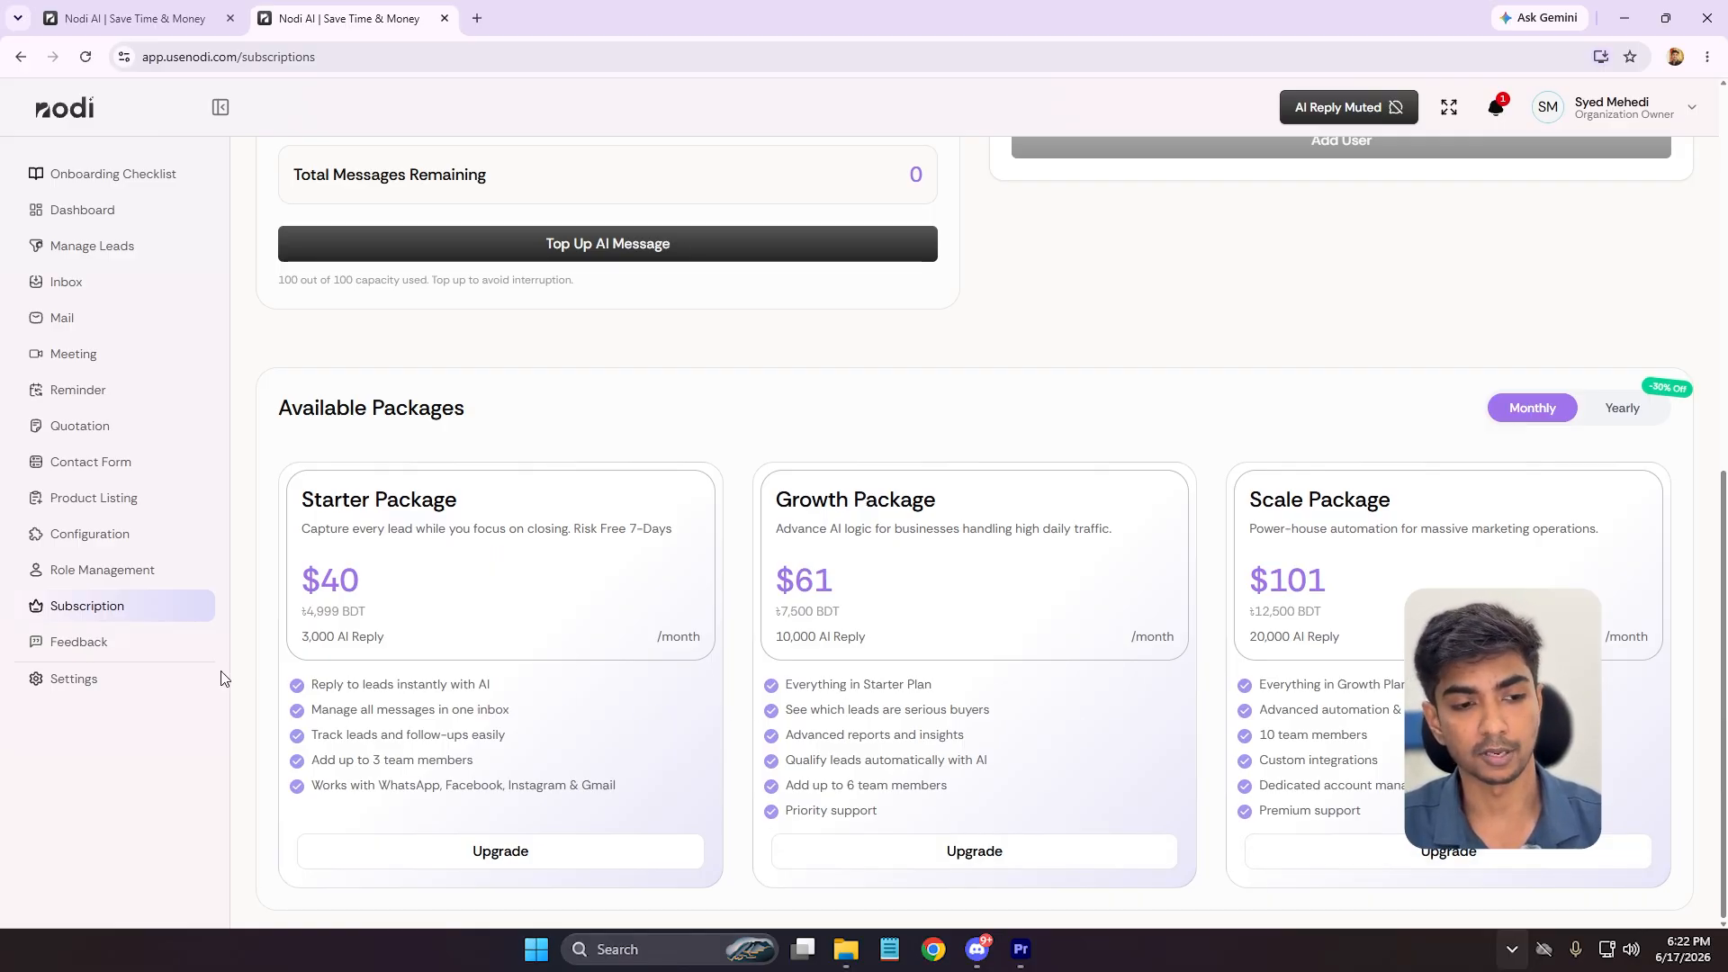
# - Bring up the empty Feedback form and start on its Feedback Title field
pyautogui.click(157, 655)
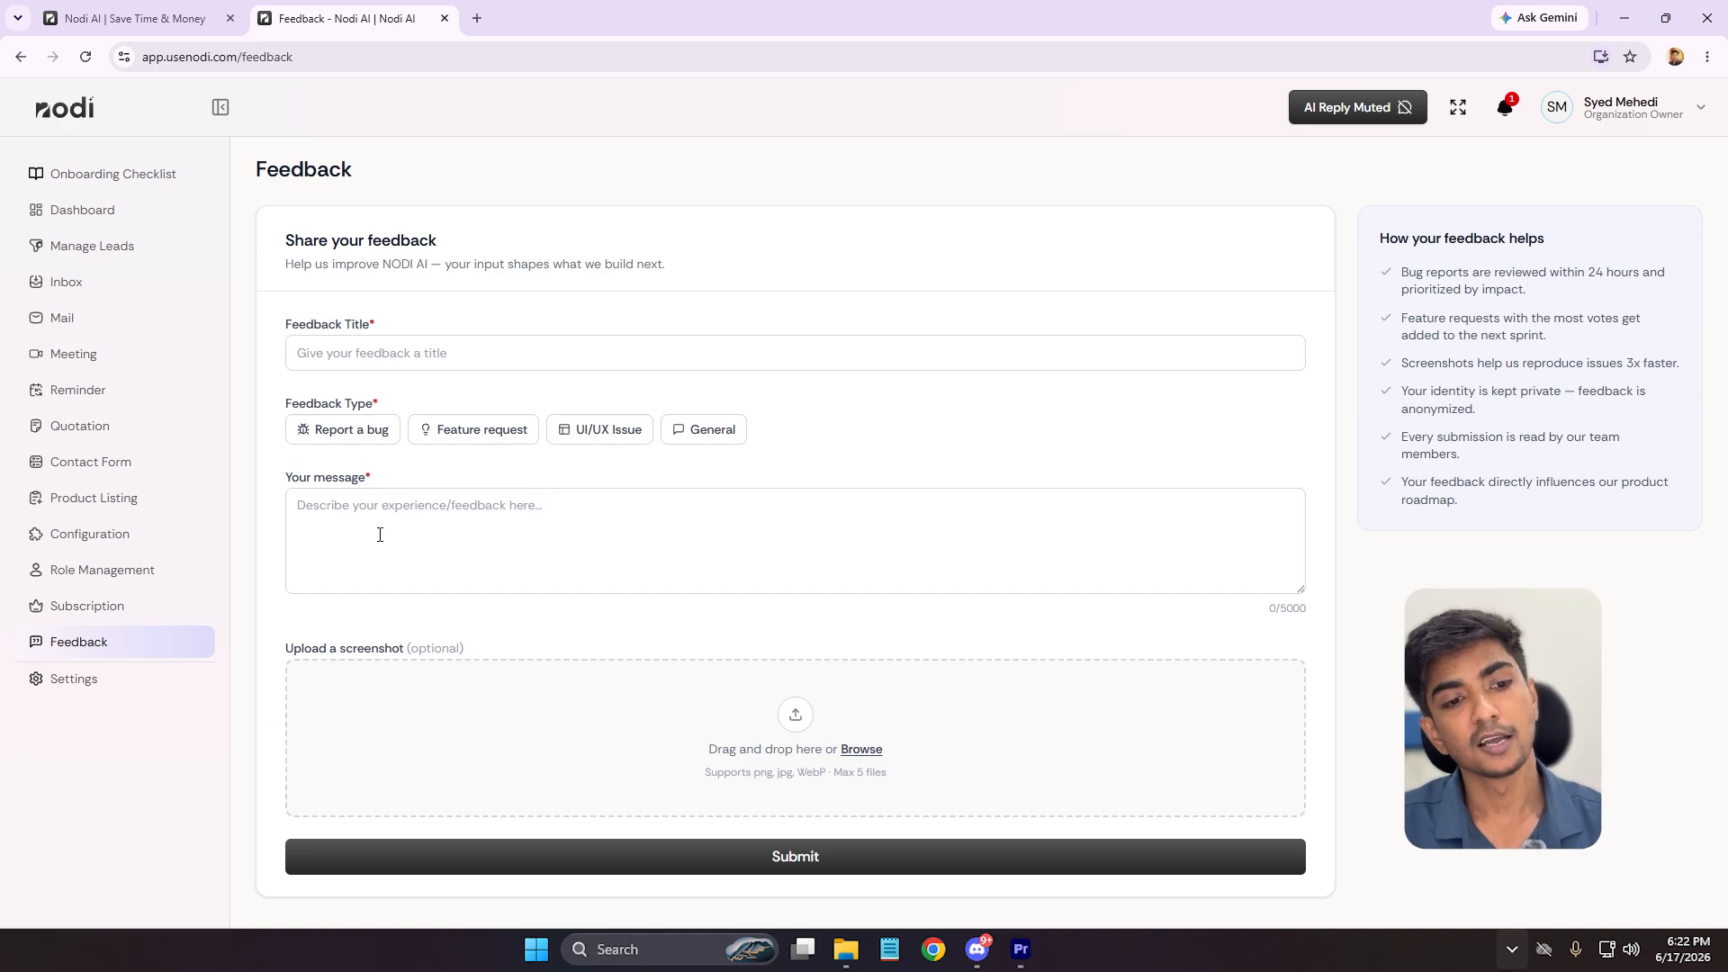
pyautogui.click(371, 358)
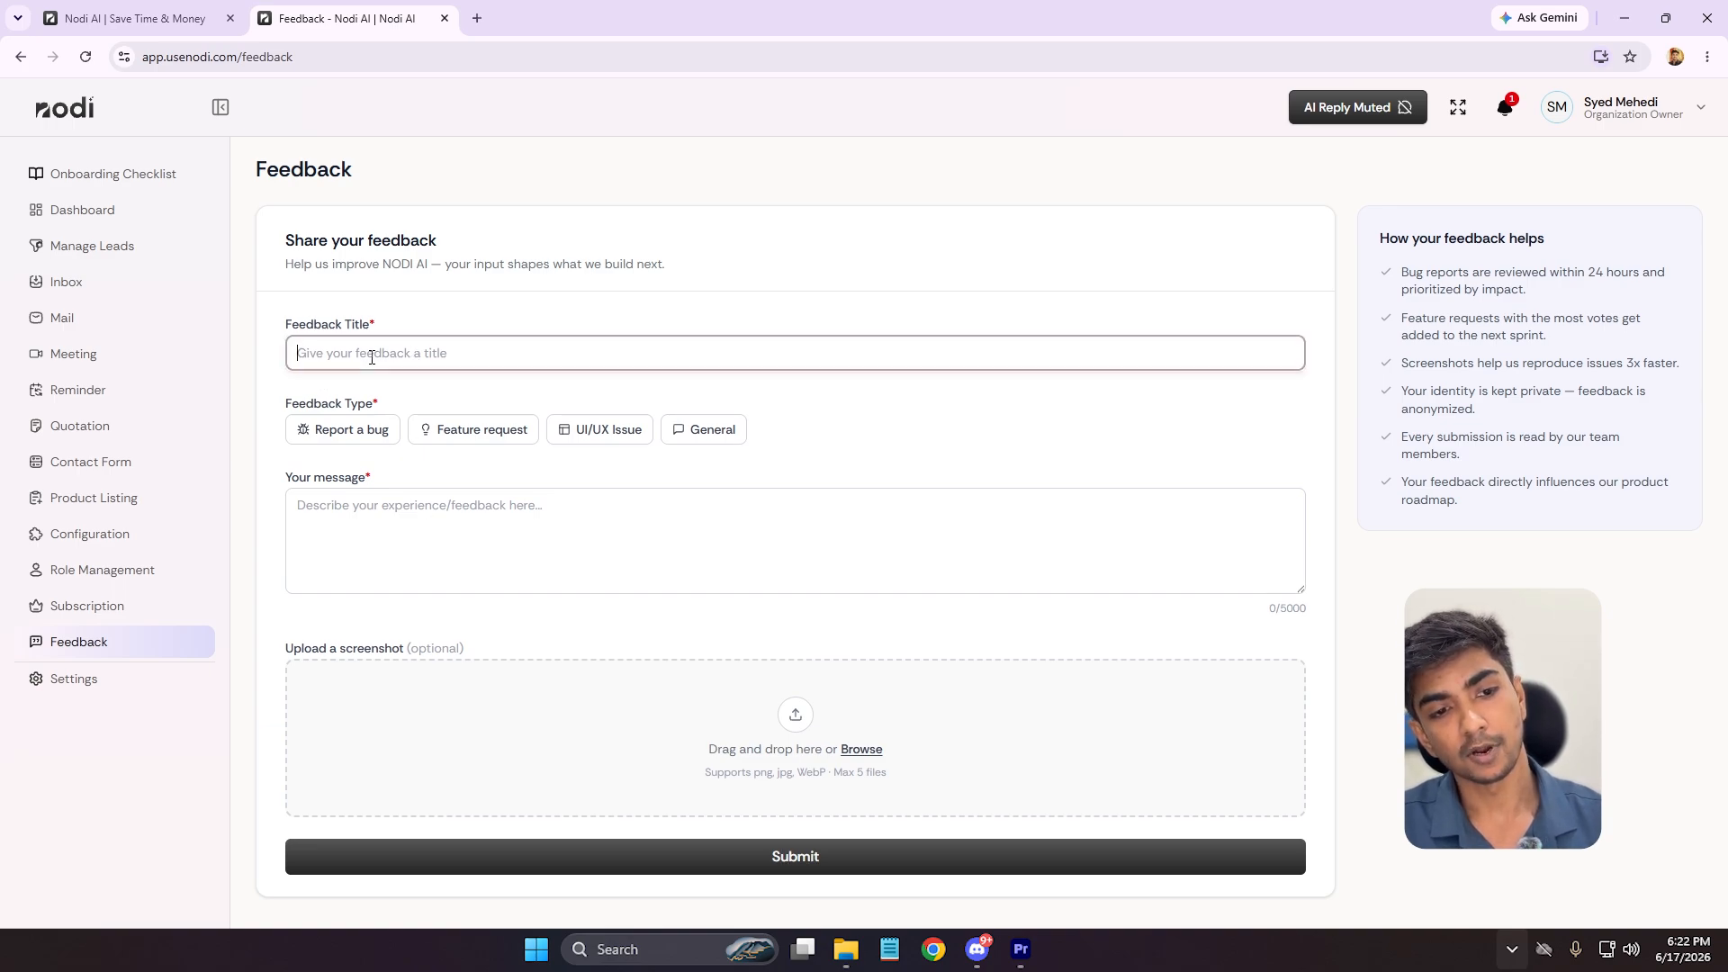